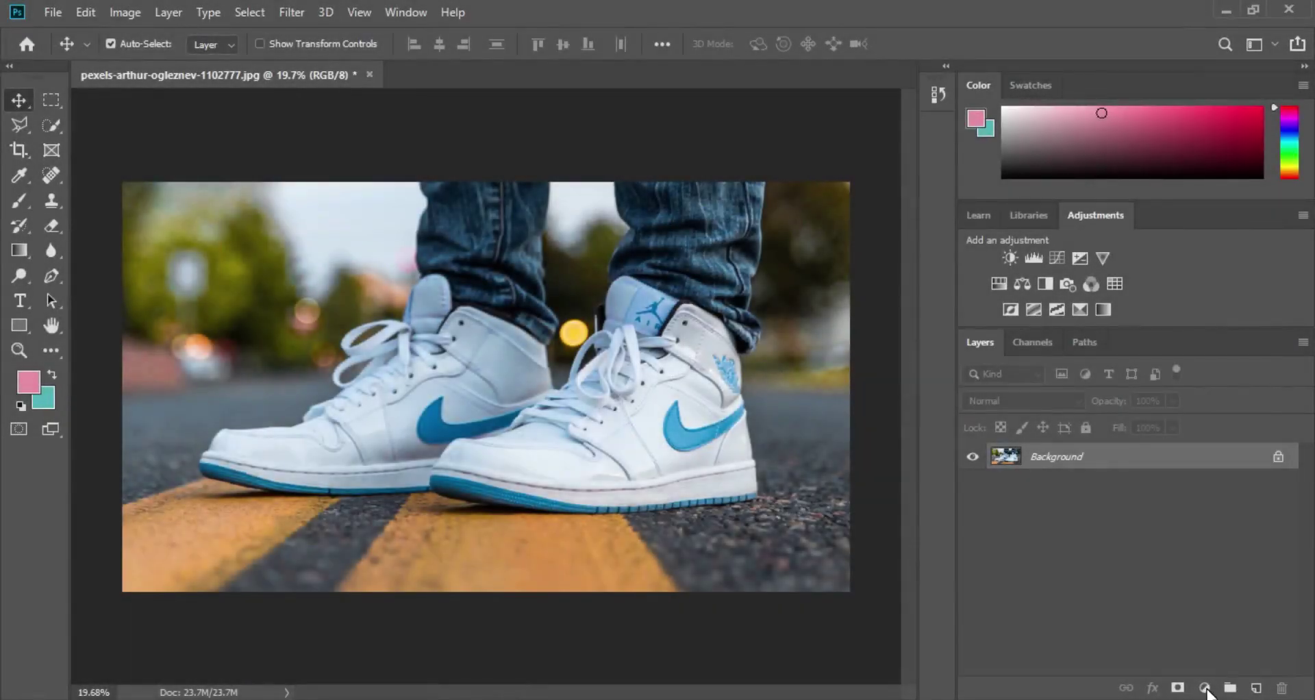
Step: Add a Brightness/Contrast adjustment layer with brightness at -126 to darken the photo
{"action": "left_click", "coordinate": [1205, 688]}
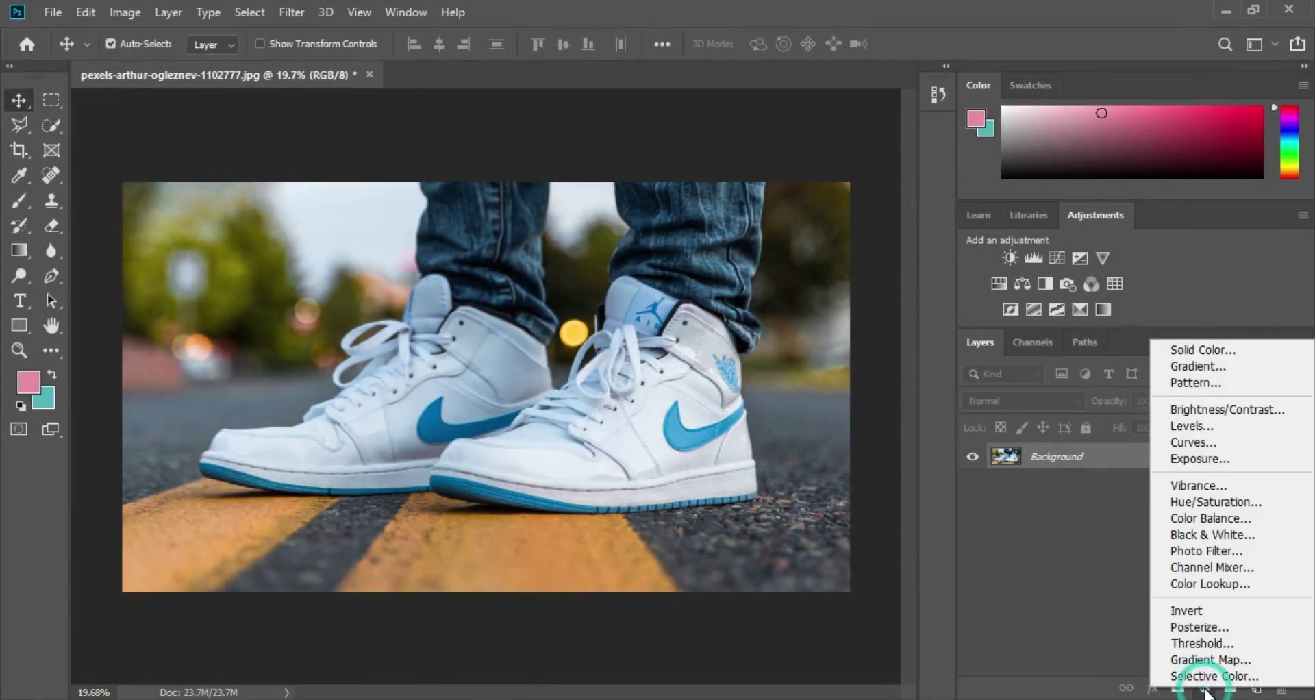
{"action": "left_click", "coordinate": [1173, 425]}
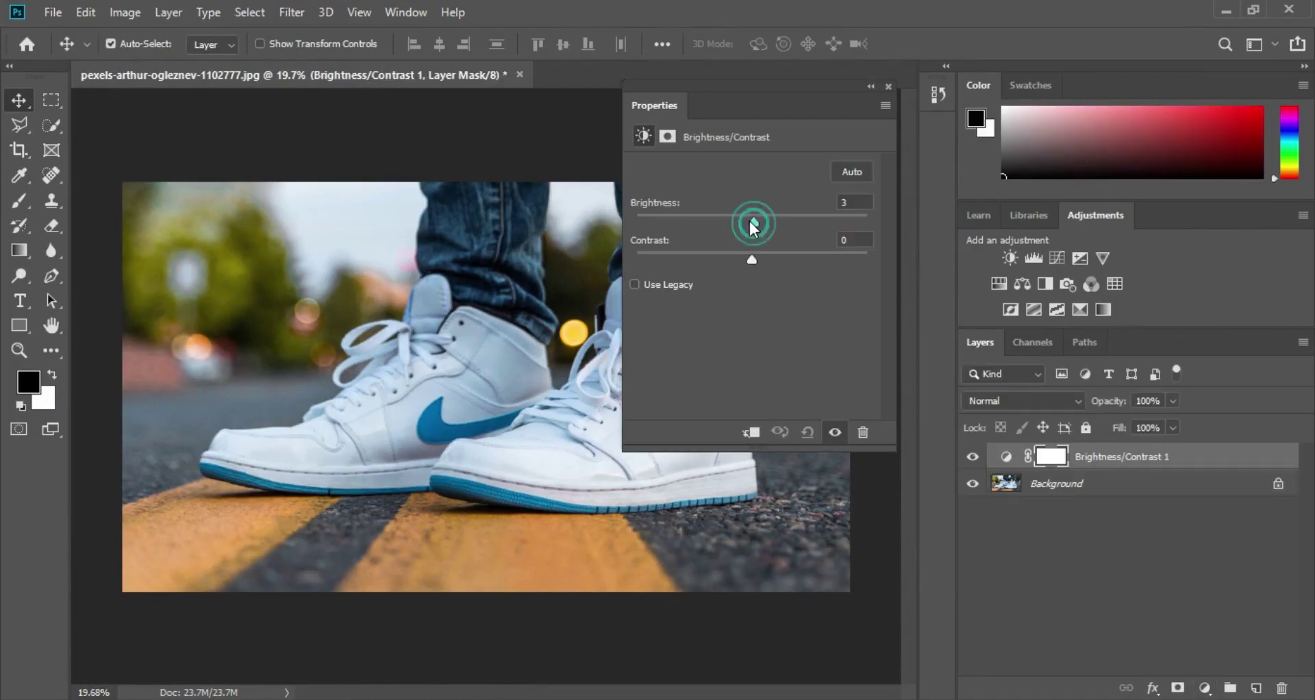
{"action": "mouse_move", "coordinate": [751, 222]}
{"action": "left_mouse_down"}
{"action": "mouse_move", "coordinate": [605, 221]}
{"action": "mouse_move", "coordinate": [658, 248]}
{"action": "left_mouse_up"}
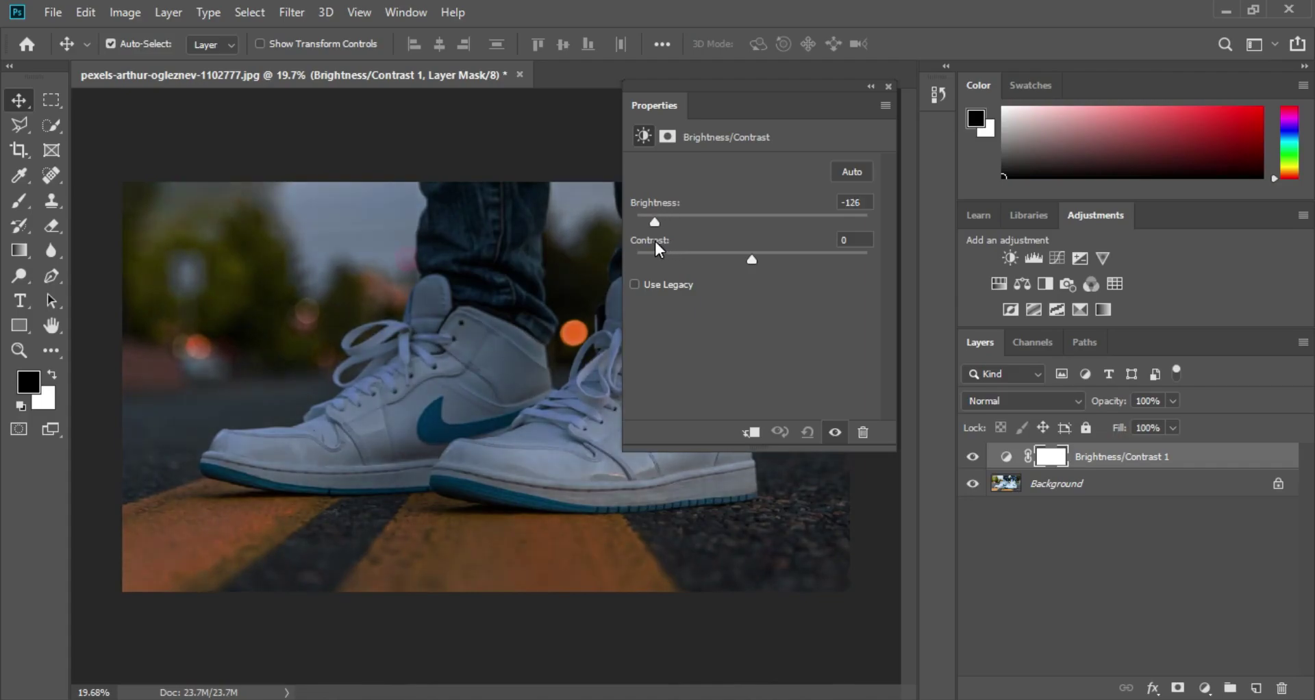
{"action": "left_click", "coordinate": [889, 88]}
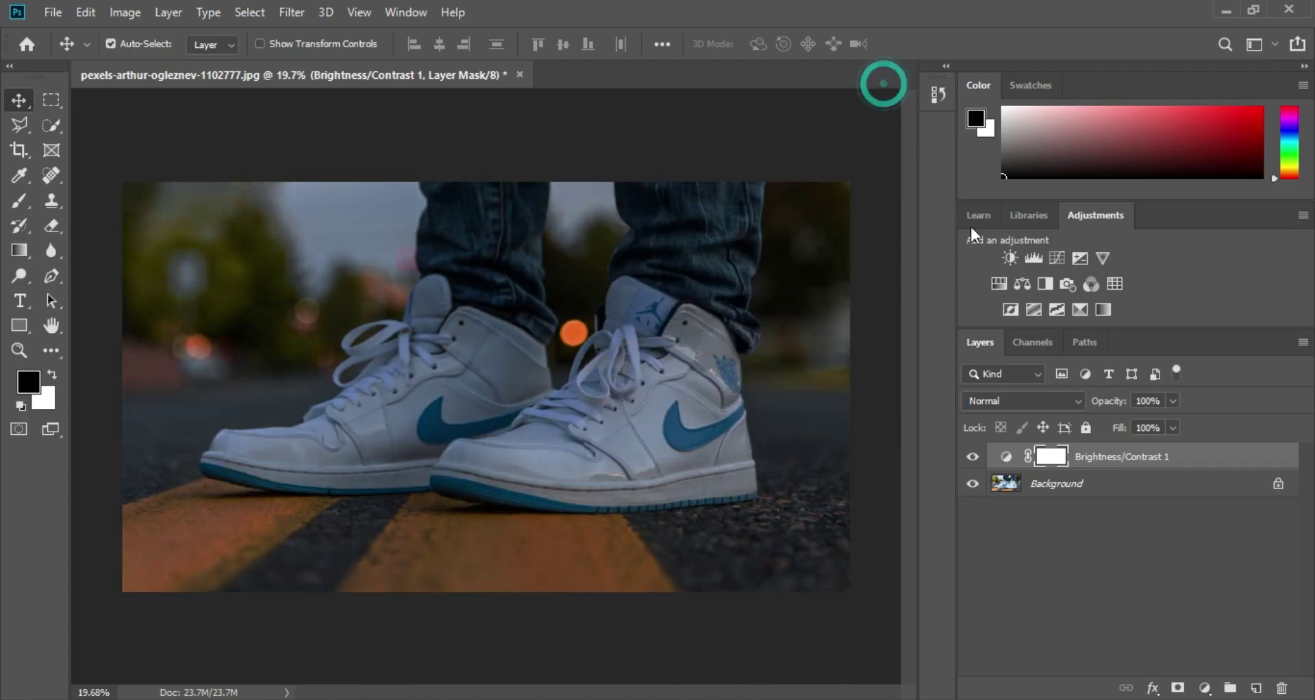
Step: Add a Curves layer with lowered highlight and mid points and a raised black point
{"action": "left_click", "coordinate": [1204, 689]}
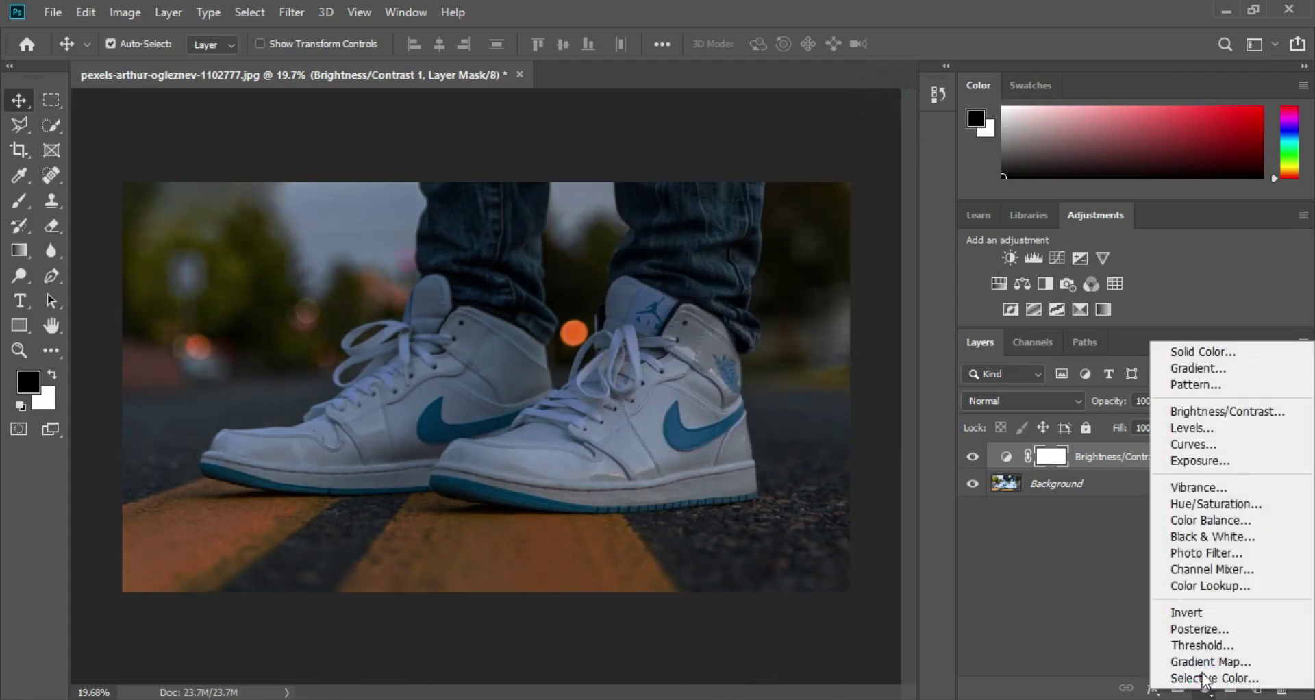
{"action": "left_click", "coordinate": [1178, 444]}
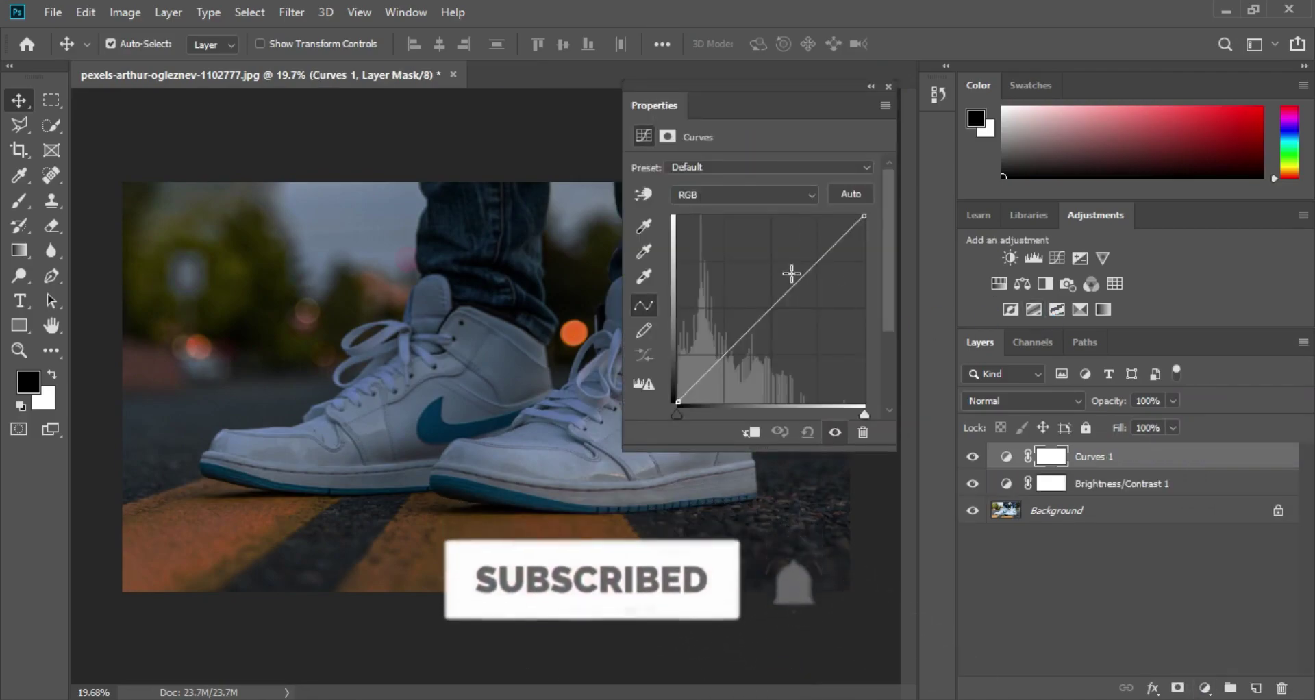
{"action": "left_click", "coordinate": [798, 281]}
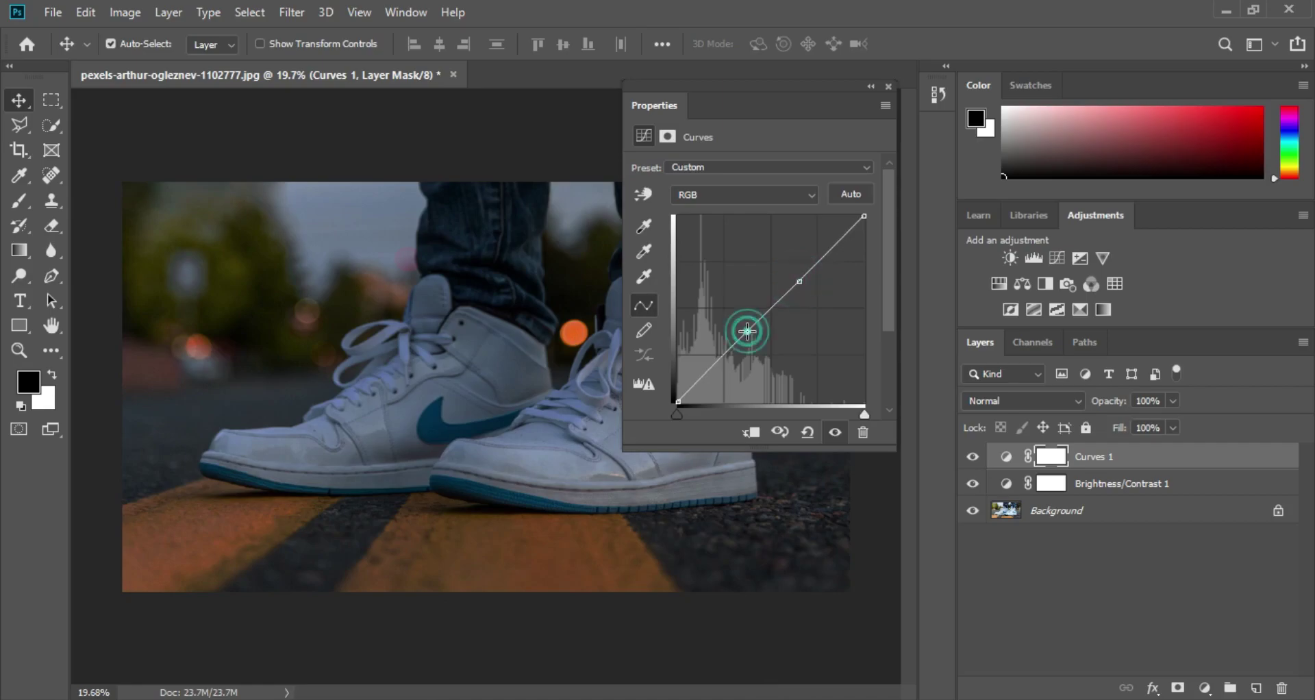
{"action": "left_click_drag", "start_coordinate": [861, 217], "coordinate": [876, 270]}
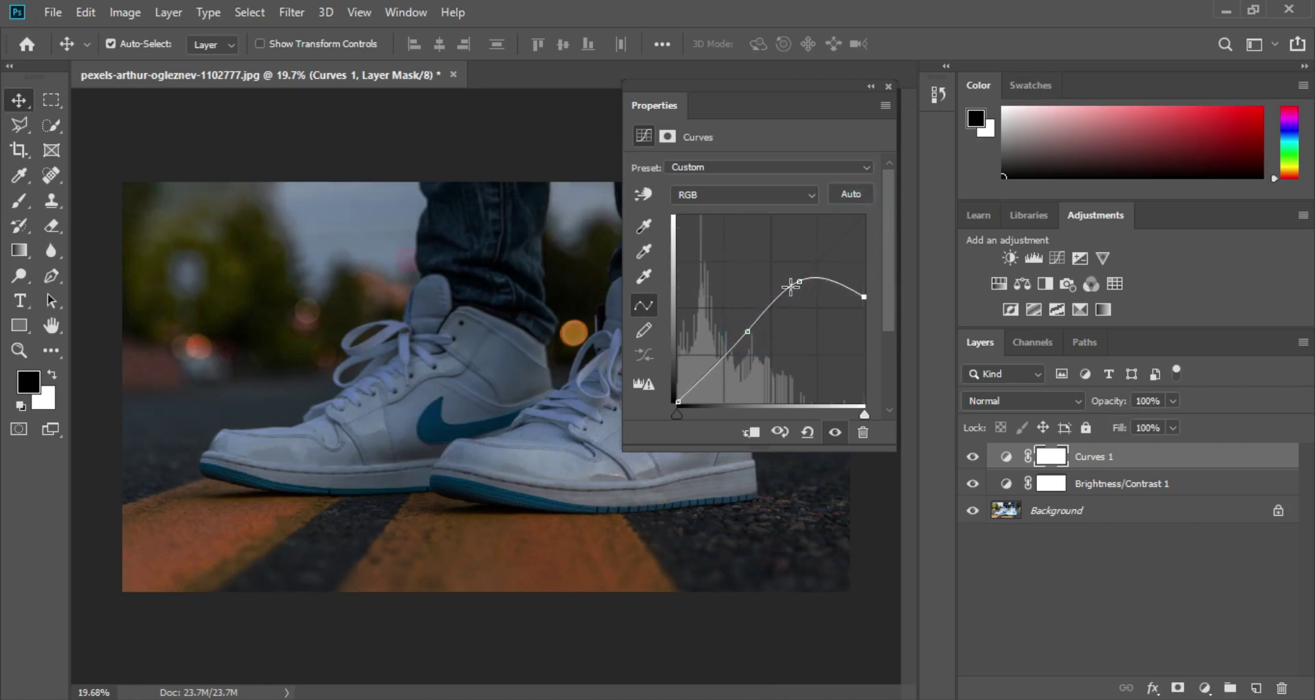
{"action": "left_click_drag", "start_coordinate": [798, 281], "coordinate": [799, 298]}
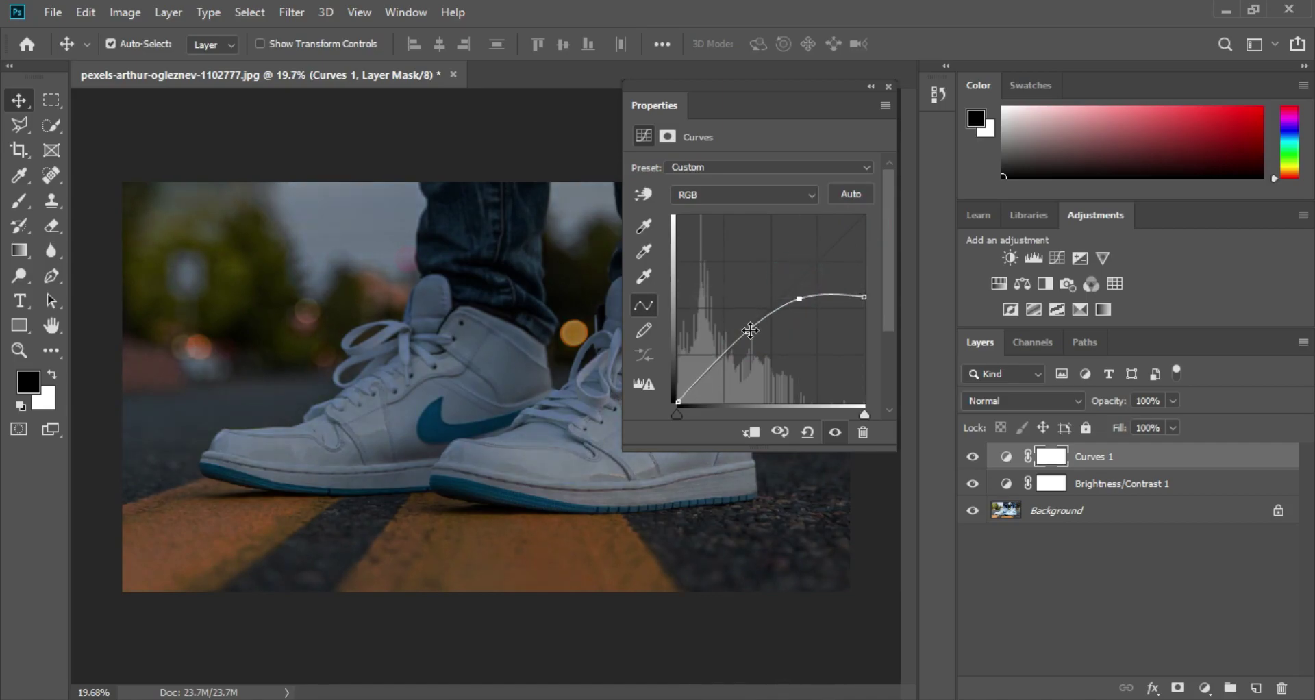
{"action": "left_click_drag", "start_coordinate": [749, 332], "coordinate": [749, 344]}
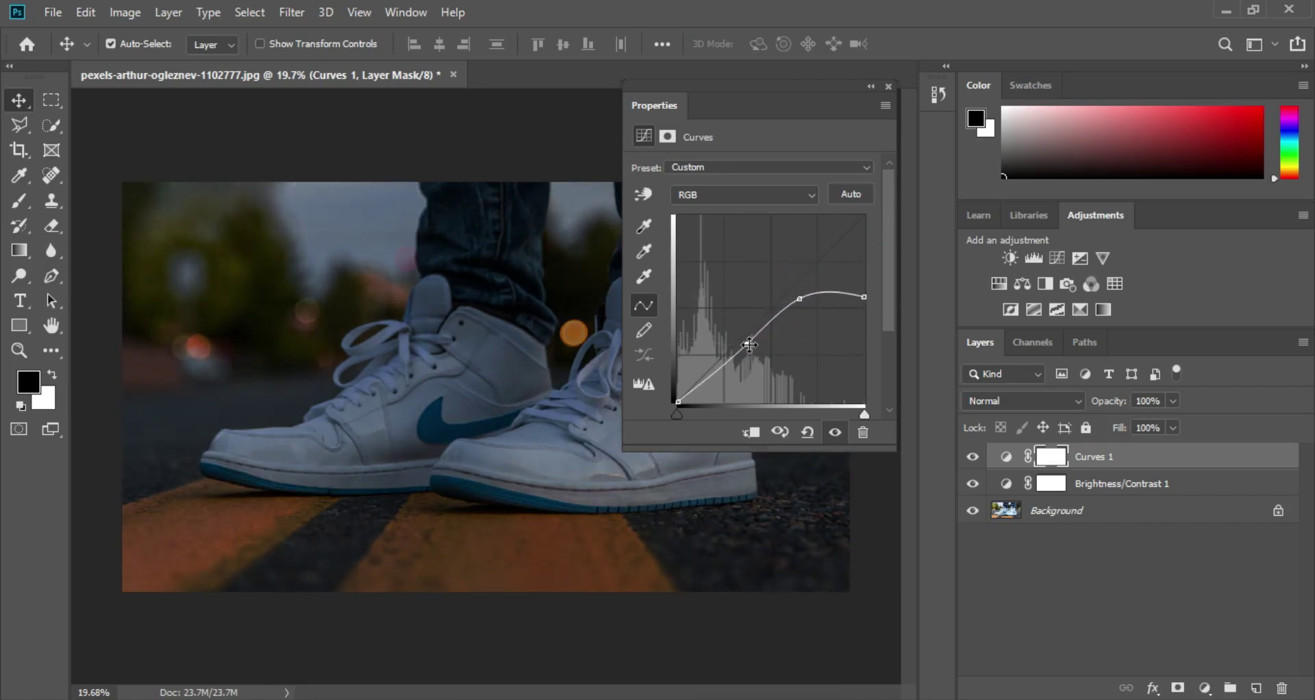
{"action": "left_click_drag", "start_coordinate": [864, 298], "coordinate": [865, 308]}
{"action": "left_click_drag", "start_coordinate": [679, 399], "coordinate": [675, 386]}
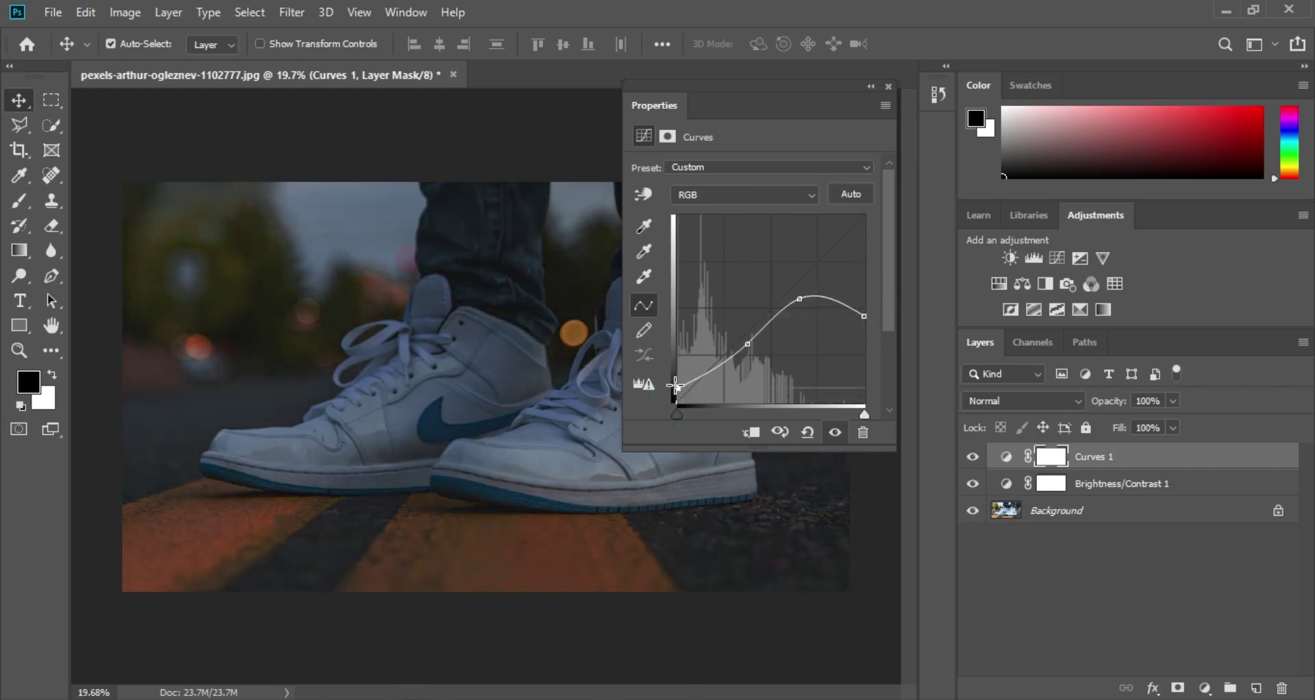
{"action": "left_click", "coordinate": [889, 86]}
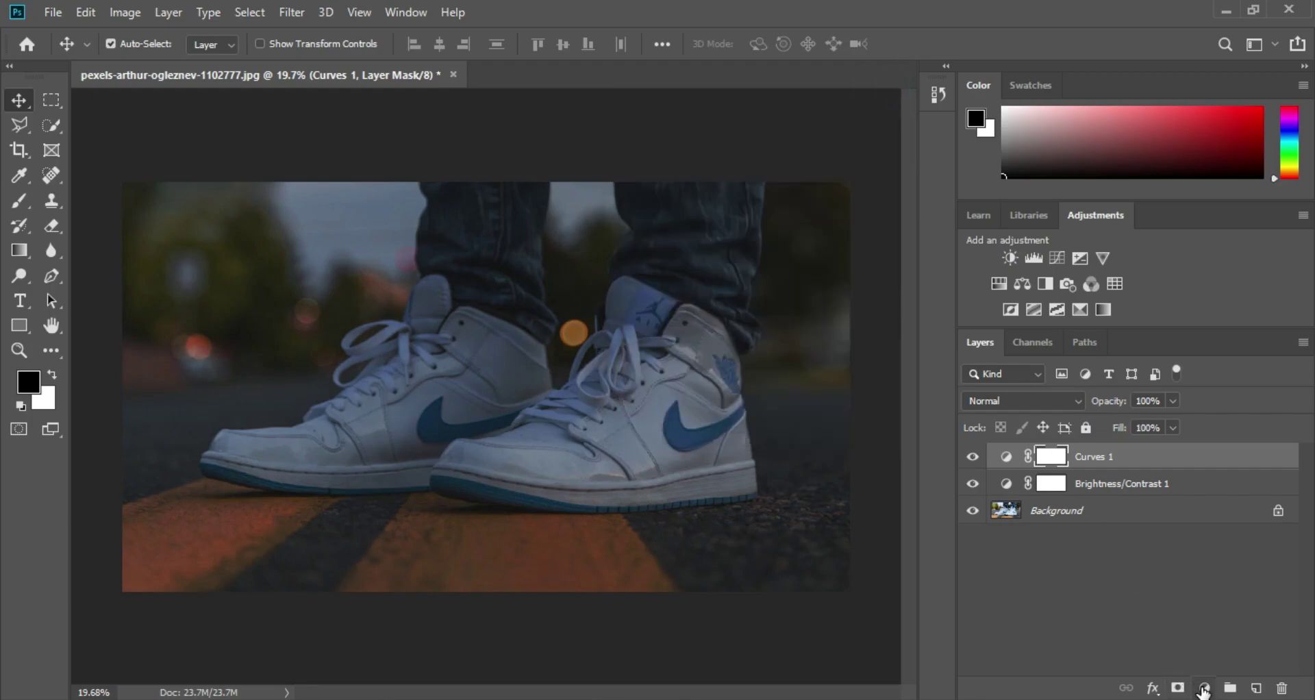
Step: Add a white (ffffff) Solid Color fill layer
{"action": "left_click", "coordinate": [1203, 689]}
{"action": "left_click", "coordinate": [1189, 351]}
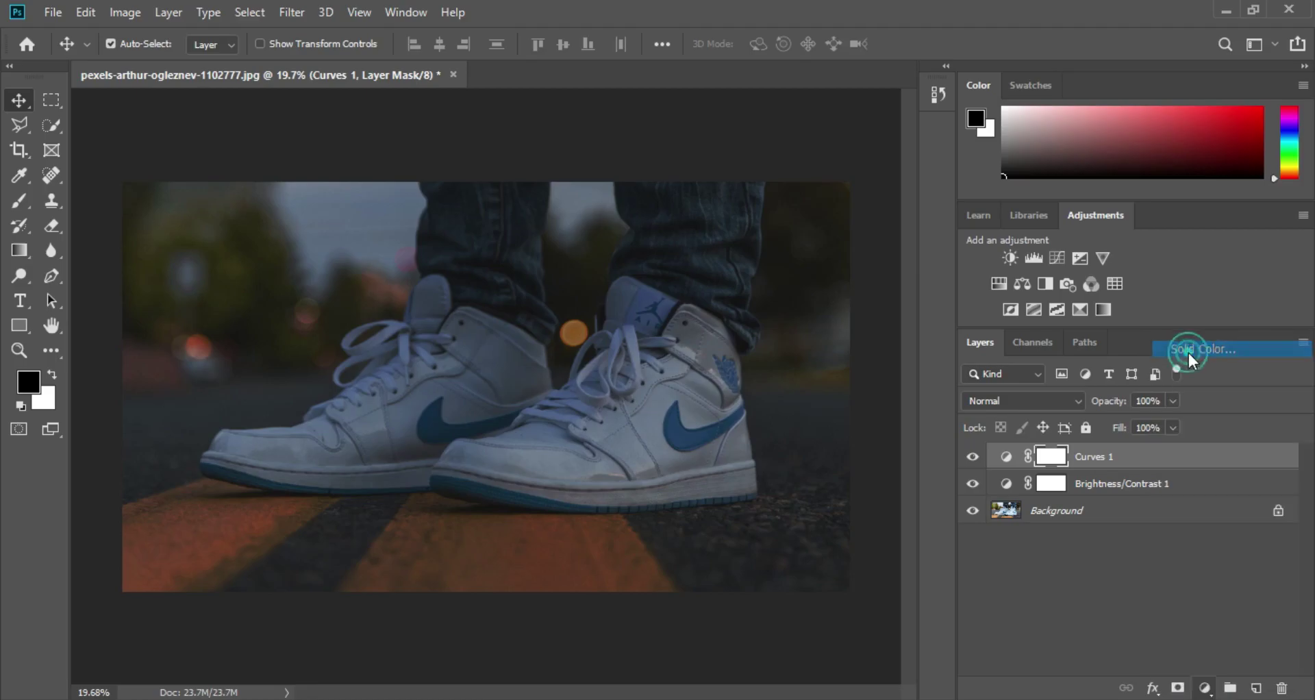
{"action": "type", "text": "ffffff"}
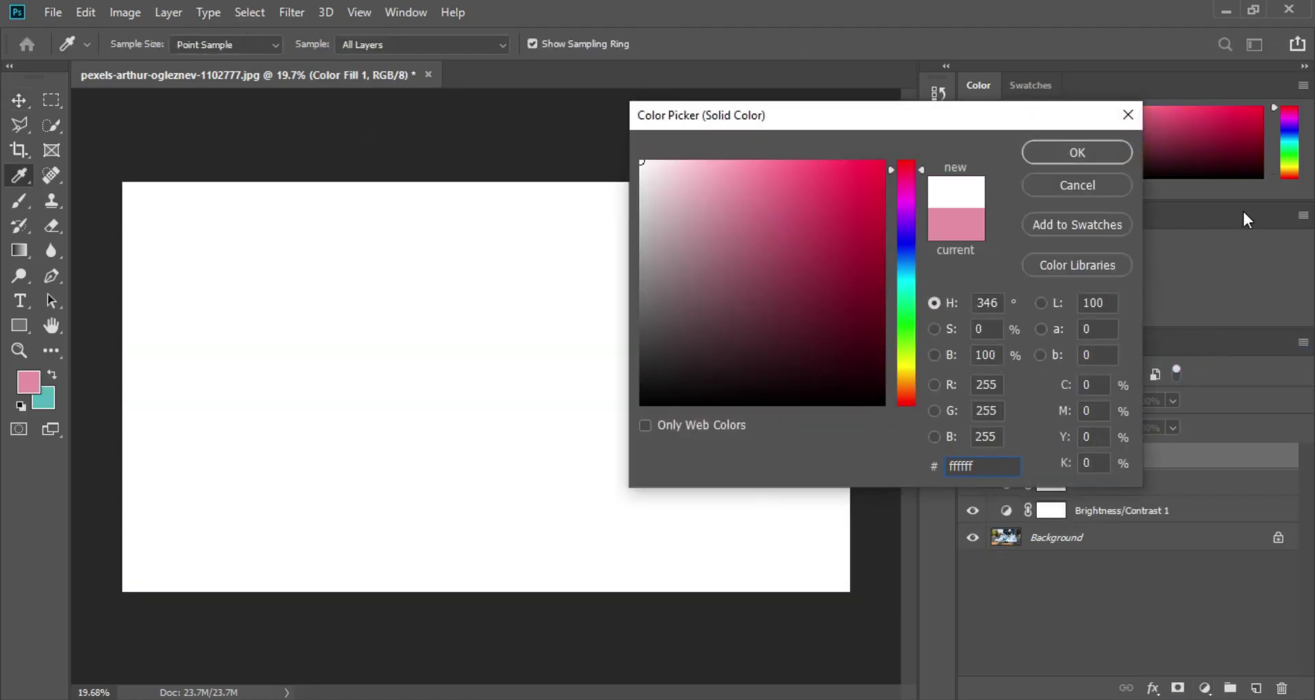
{"action": "left_click", "coordinate": [1060, 149]}
{"action": "key", "text": "v"}
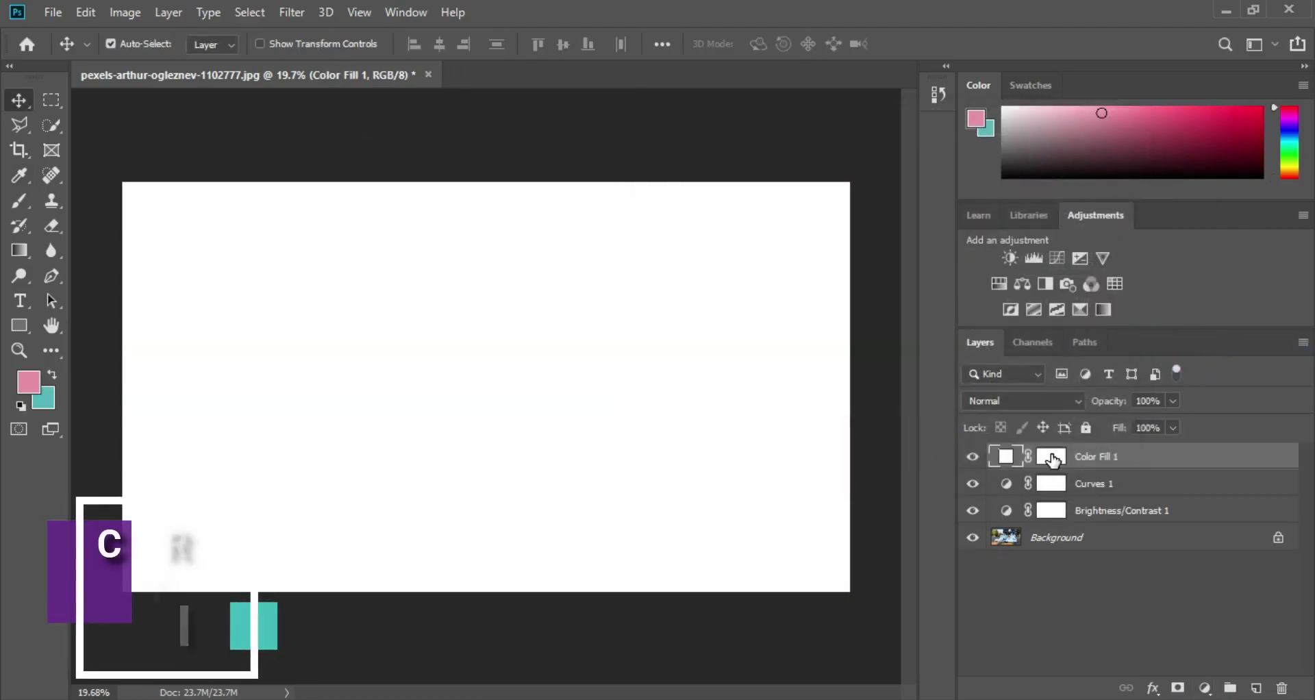
Step: Invert the Color Fill 1 mask to black so the white fill is hidden
{"action": "left_click", "coordinate": [1052, 458]}
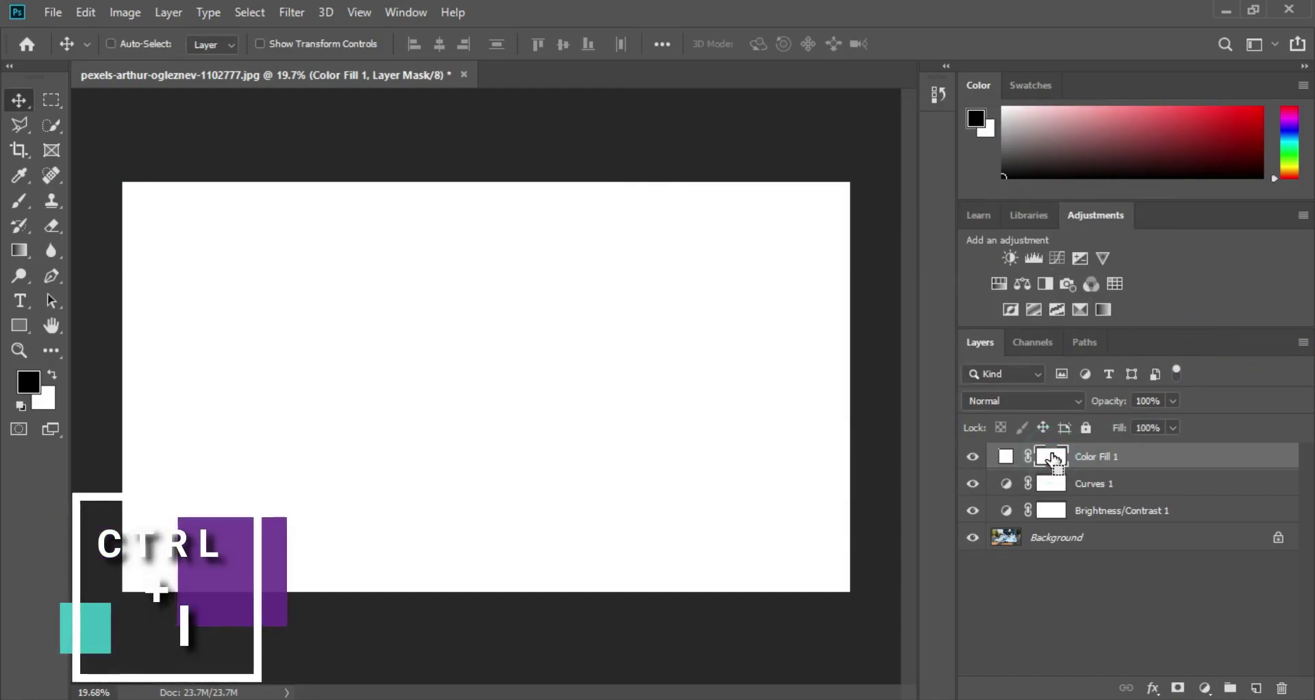
{"action": "key", "text": "ctrl+i"}
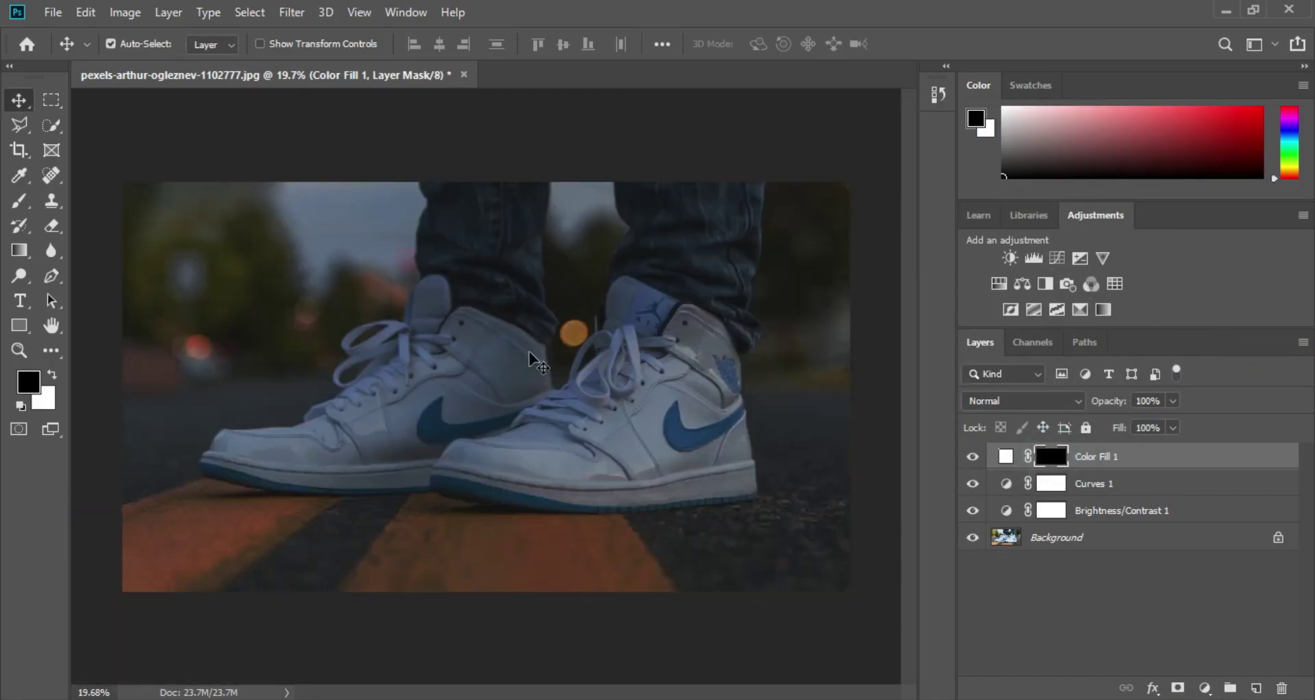
{"action": "left_click", "coordinate": [52, 278]}
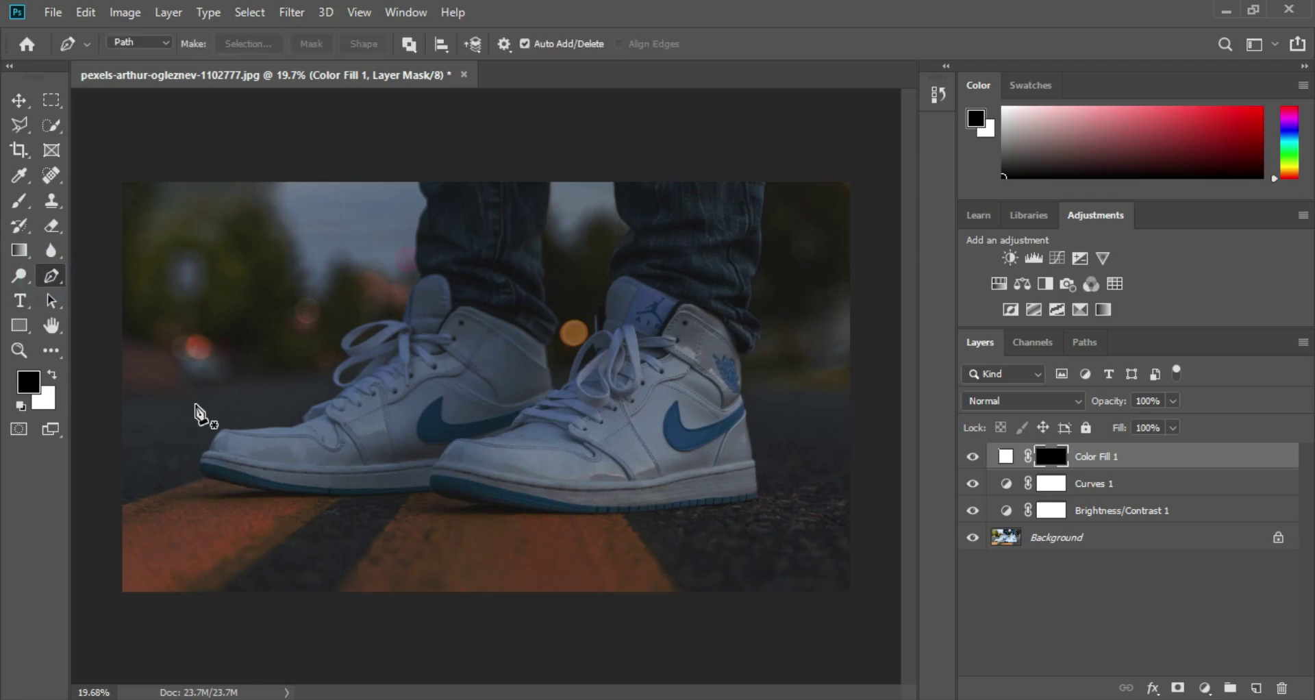
Step: Zoom in on the sole and start a pen path along the sole band's edge
{"action": "key", "text": "z"}
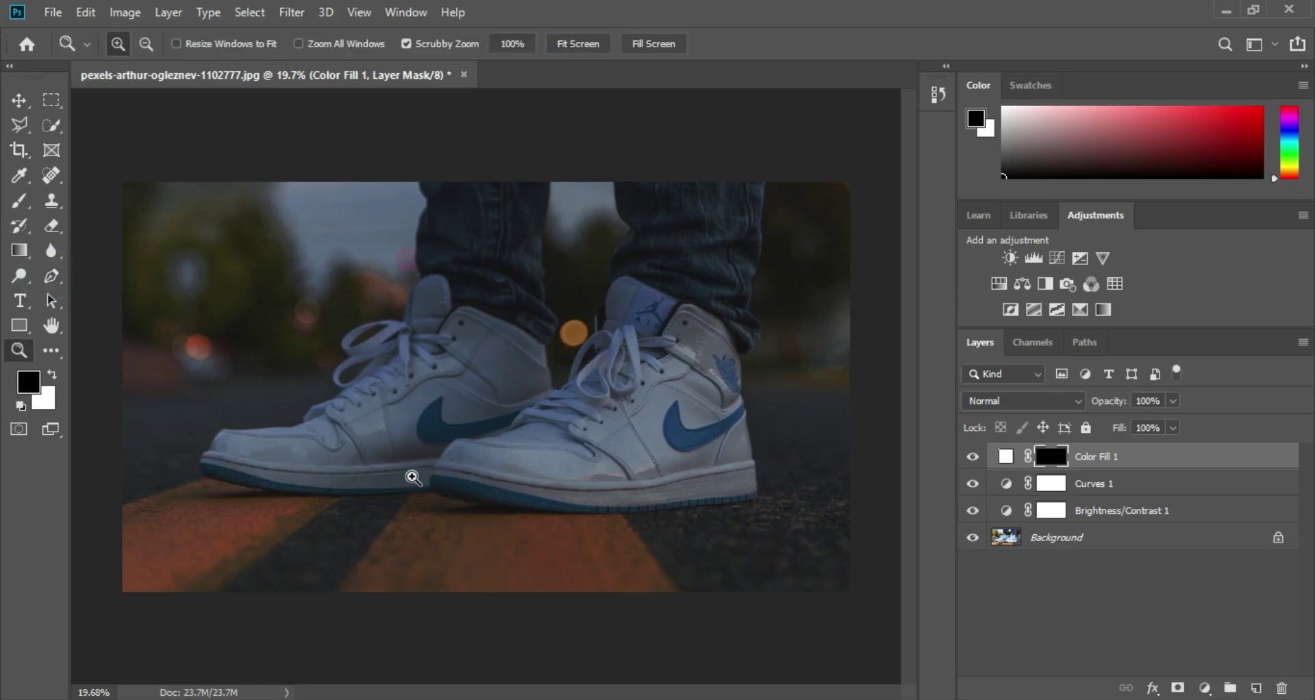
{"action": "left_click_drag", "start_coordinate": [413, 477], "coordinate": [598, 536]}
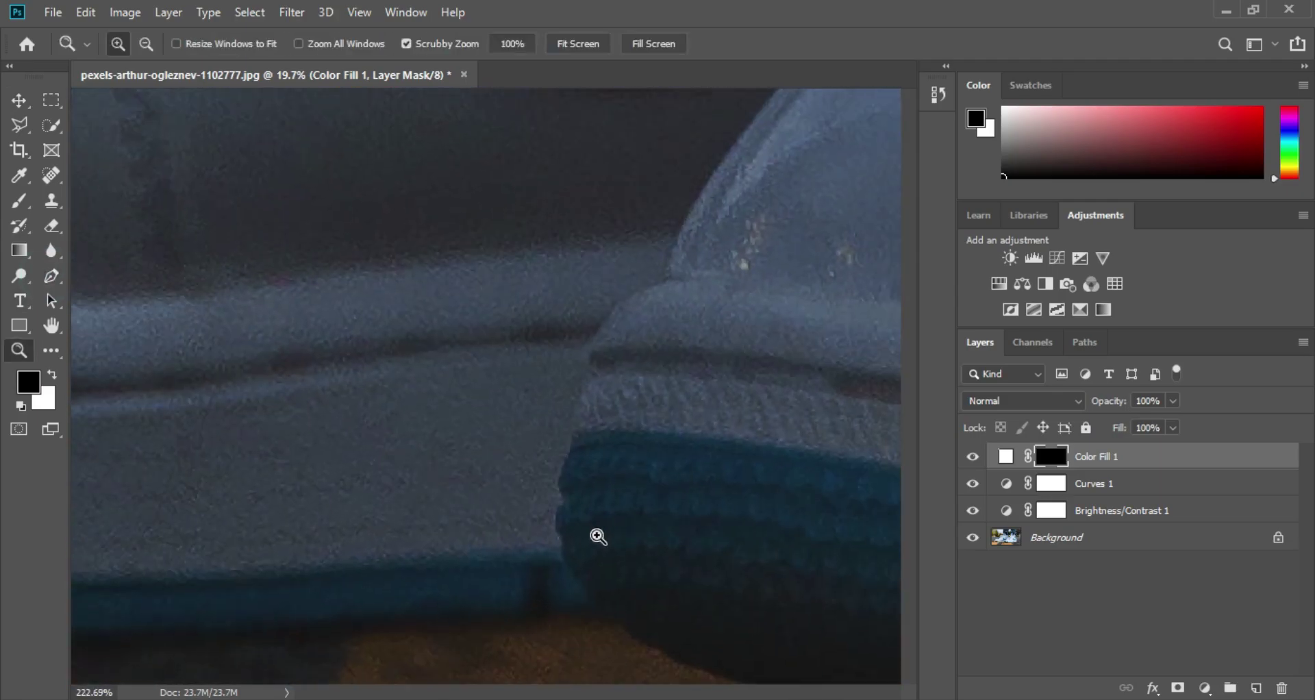
{"action": "key", "text": "p"}
{"action": "mouse_move", "coordinate": [676, 578]}
{"action": "left_mouse_down"}
{"action": "mouse_move", "coordinate": [446, 522]}
{"action": "mouse_move", "coordinate": [206, 340]}
{"action": "left_mouse_up"}
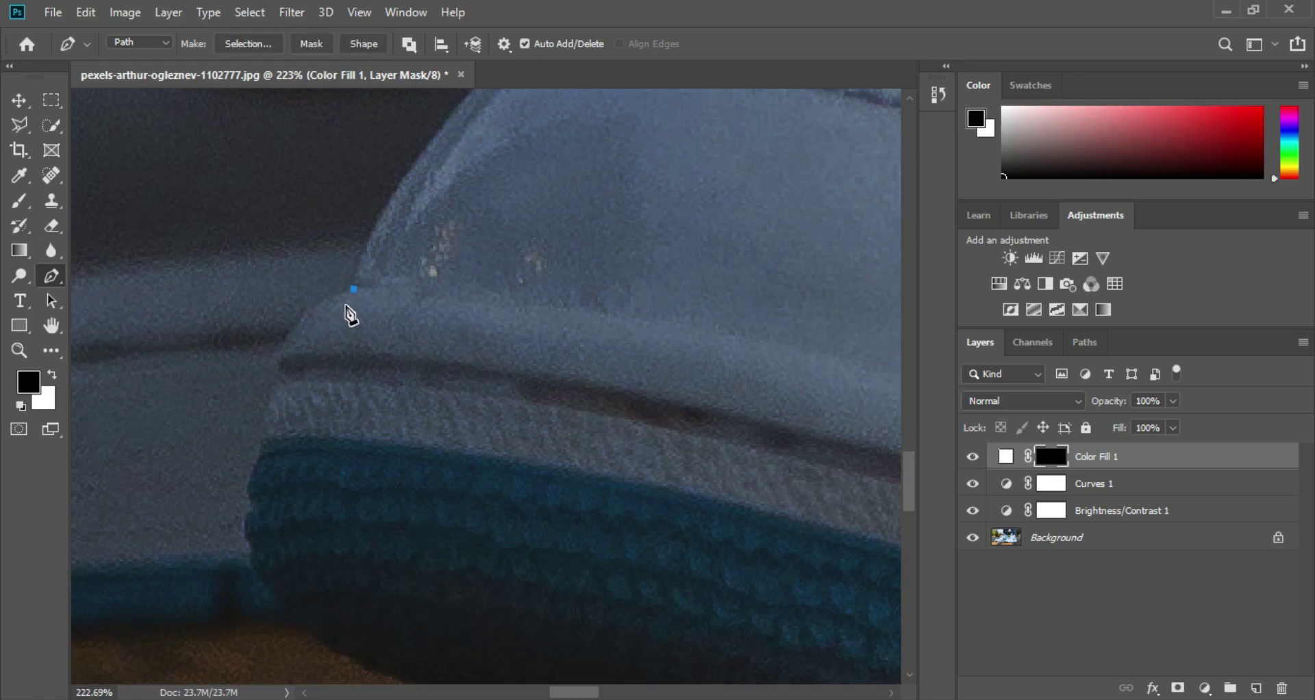
{"action": "left_click_drag", "start_coordinate": [640, 447], "coordinate": [271, 397]}
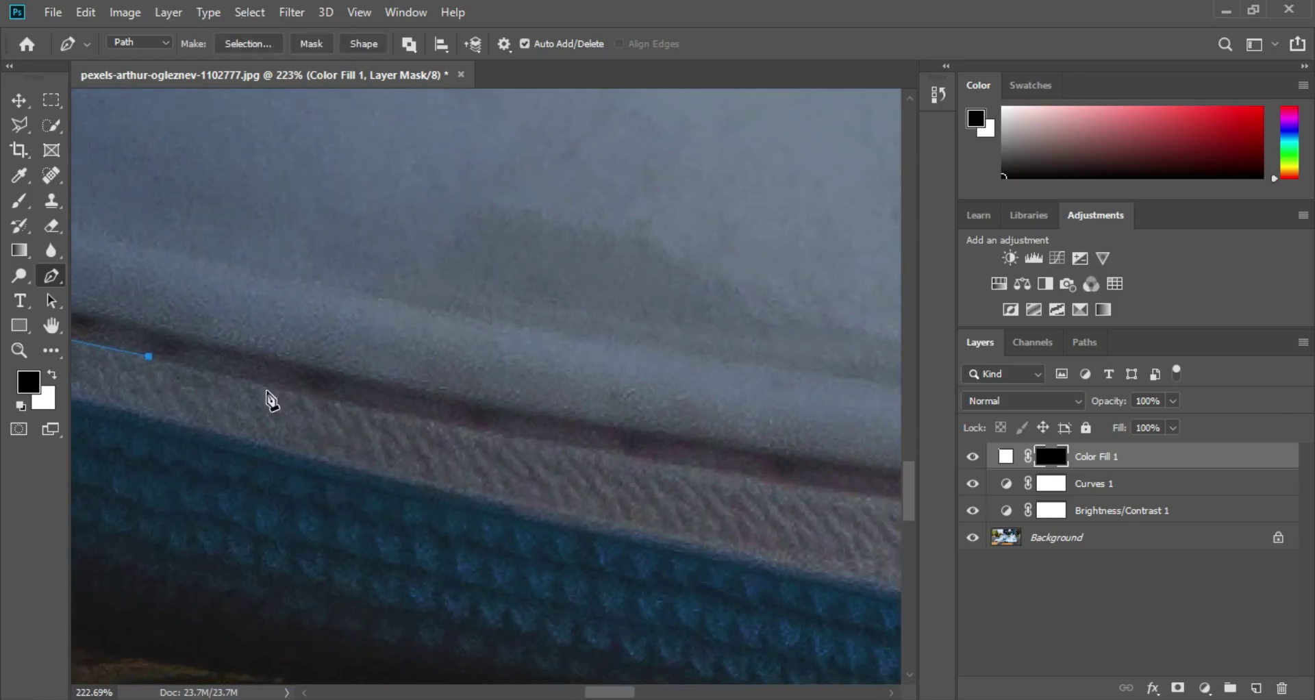
{"action": "left_click", "coordinate": [382, 414]}
{"action": "left_click", "coordinate": [685, 465]}
{"action": "left_click_drag", "start_coordinate": [678, 493], "coordinate": [172, 475]}
{"action": "left_click", "coordinate": [253, 458]}
{"action": "left_click", "coordinate": [428, 474]}
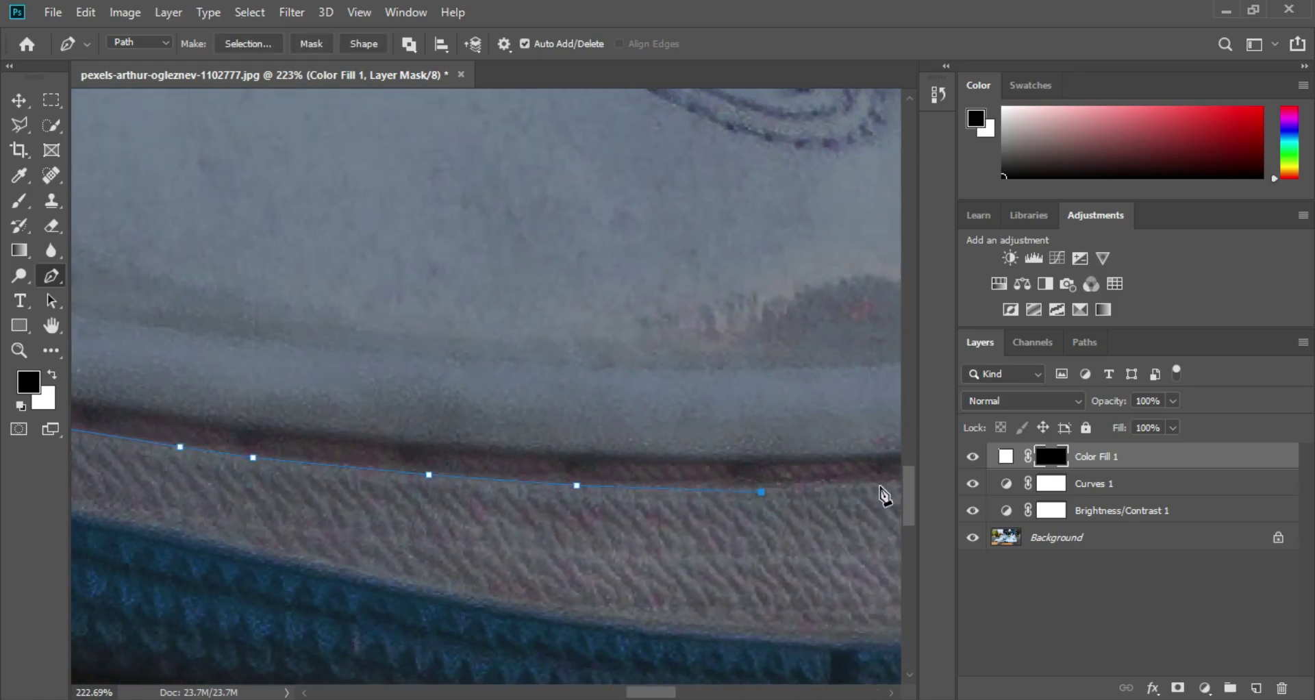
{"action": "left_click", "coordinate": [884, 487]}
Step: Extend the path to the heel end, around the rim, and back along the band's upper edge
{"action": "left_click_drag", "start_coordinate": [883, 489], "coordinate": [238, 535]}
{"action": "left_click", "coordinate": [828, 454]}
{"action": "left_click_drag", "start_coordinate": [879, 468], "coordinate": [378, 520]}
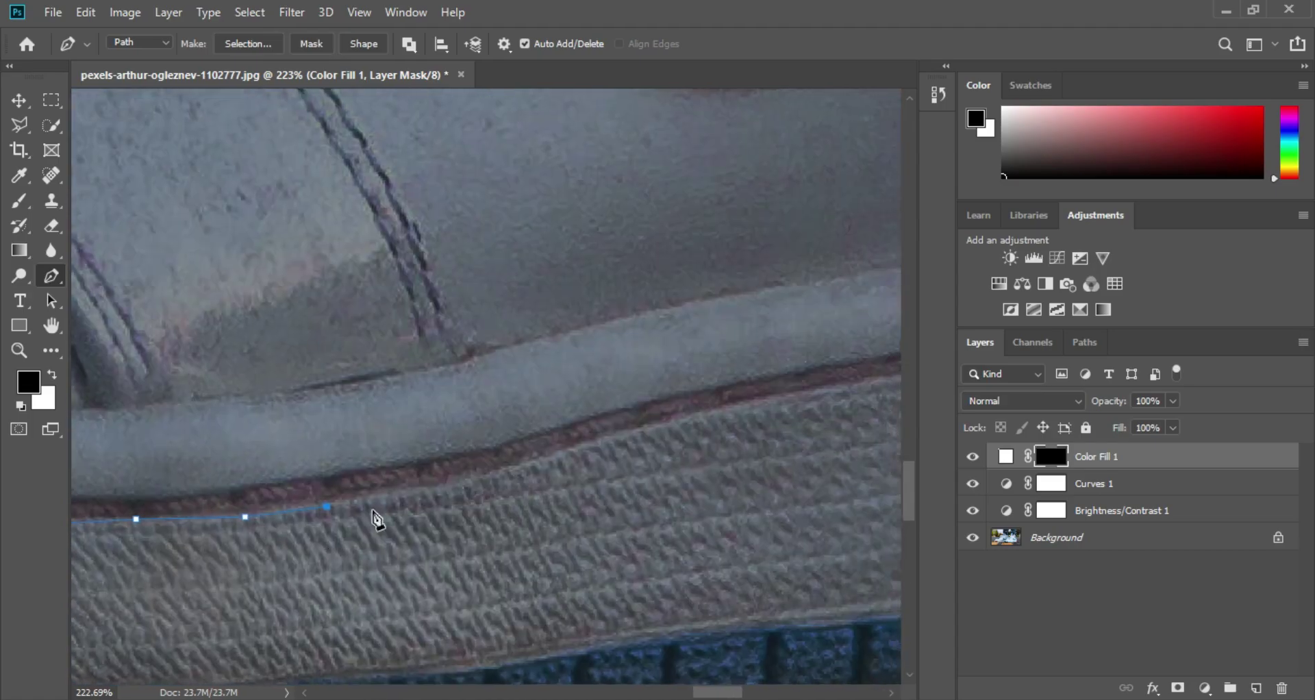
{"action": "left_click", "coordinate": [735, 411]}
{"action": "left_click", "coordinate": [810, 394]}
{"action": "left_click_drag", "start_coordinate": [879, 389], "coordinate": [263, 505]}
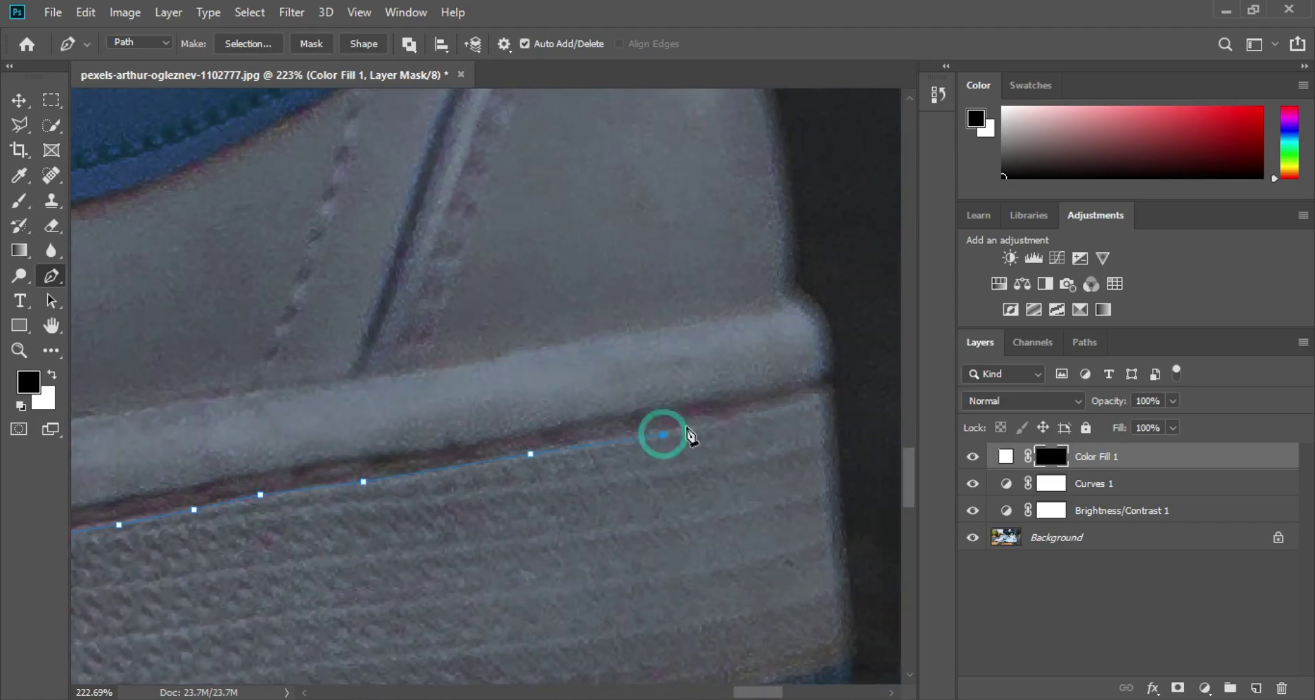
{"action": "left_click", "coordinate": [780, 407]}
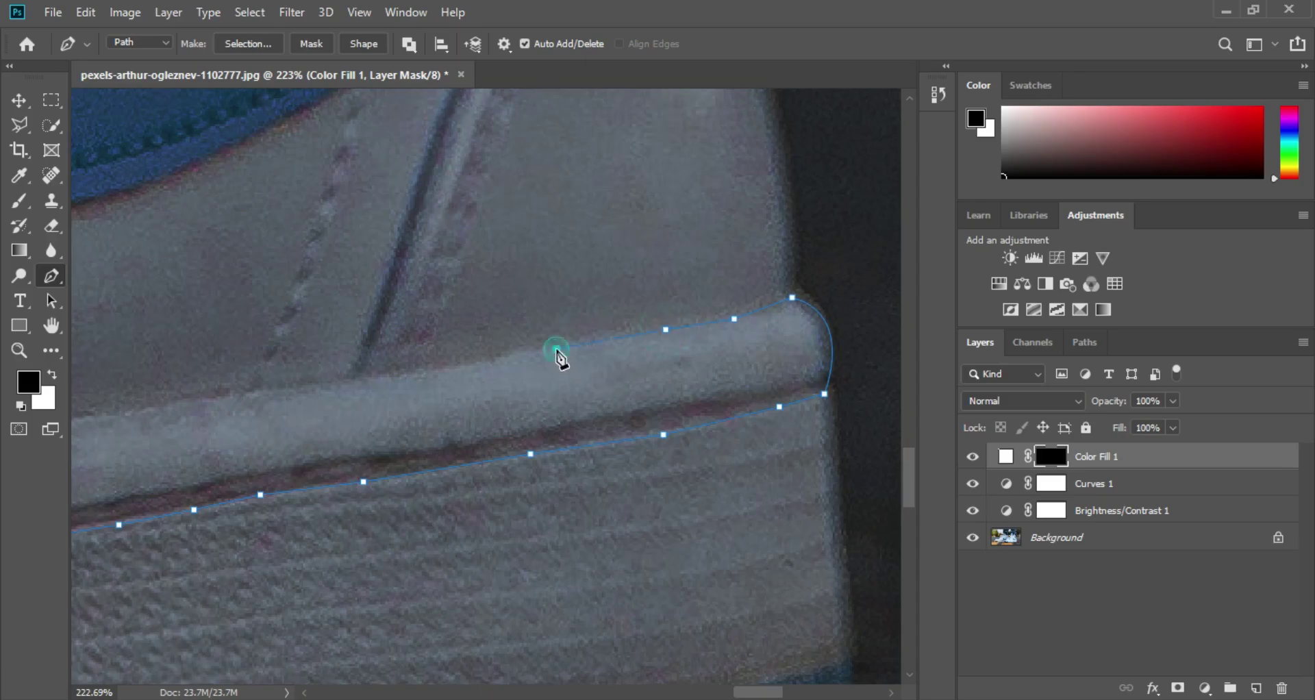
{"action": "left_click_drag", "start_coordinate": [87, 425], "coordinate": [708, 358]}
{"action": "left_click", "coordinate": [426, 376]}
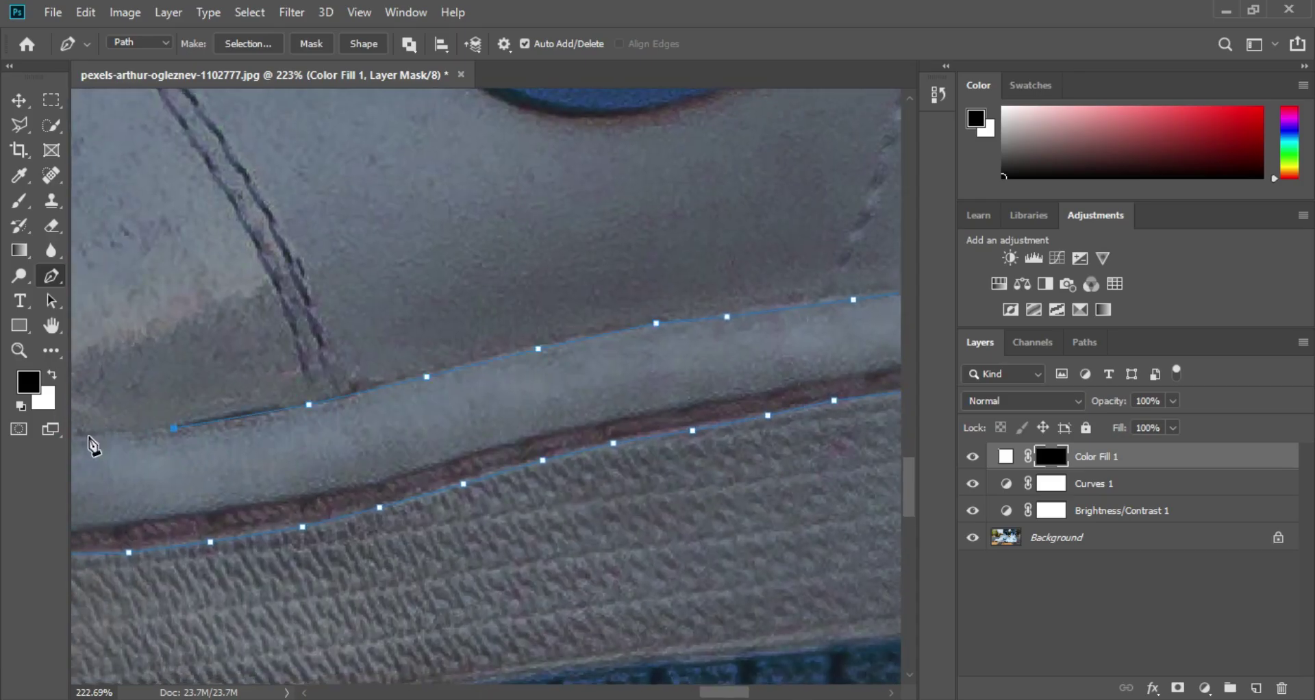
{"action": "left_click_drag", "start_coordinate": [88, 445], "coordinate": [615, 419]}
{"action": "left_click_drag", "start_coordinate": [191, 433], "coordinate": [654, 428]}
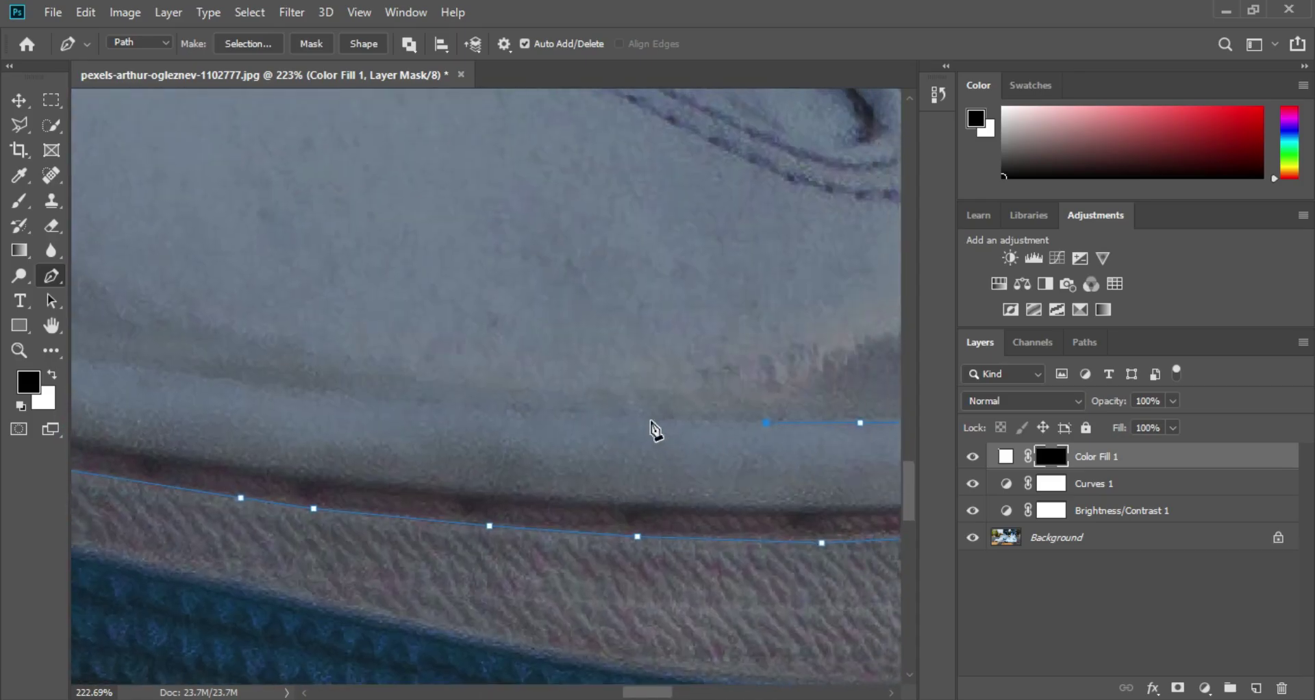
{"action": "left_click_drag", "start_coordinate": [129, 383], "coordinate": [617, 433]}
{"action": "left_click_drag", "start_coordinate": [207, 385], "coordinate": [464, 402]}
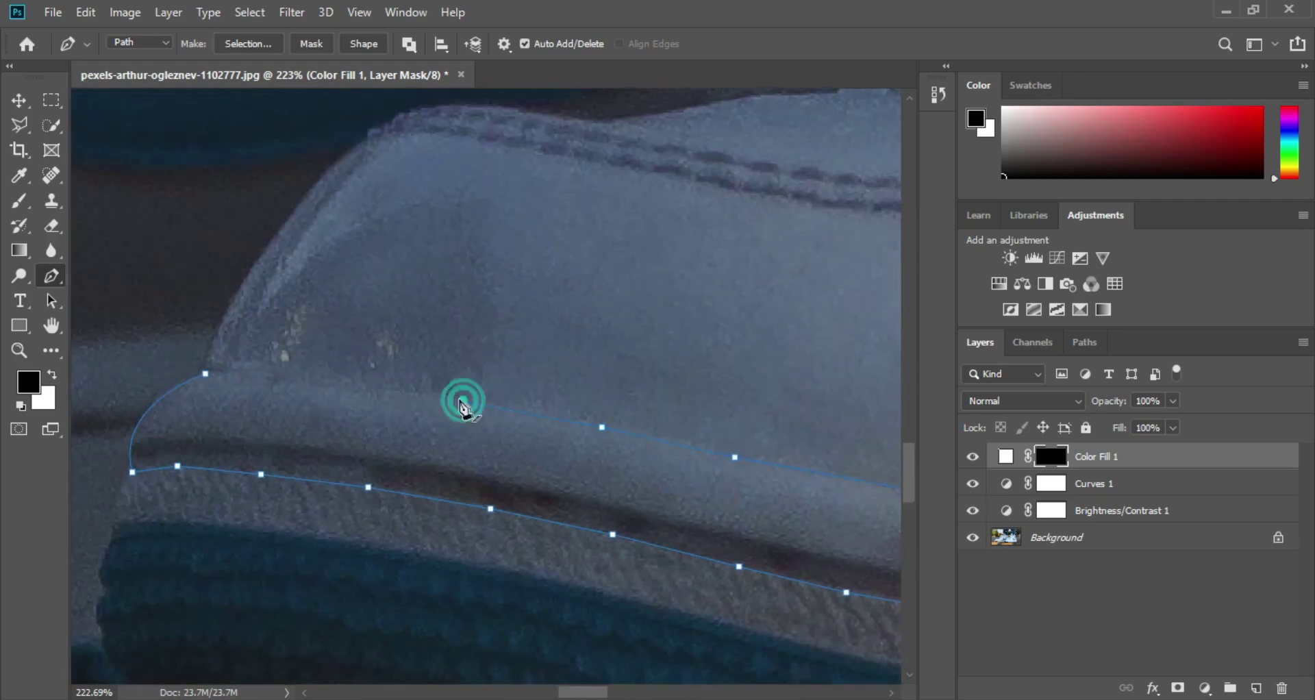
Step: Close the sole path, make it a 0 px feathered selection, and reveal white in the Color Fill 1 mask
{"action": "left_click", "coordinate": [205, 374]}
{"action": "right_click", "coordinate": [269, 411]}
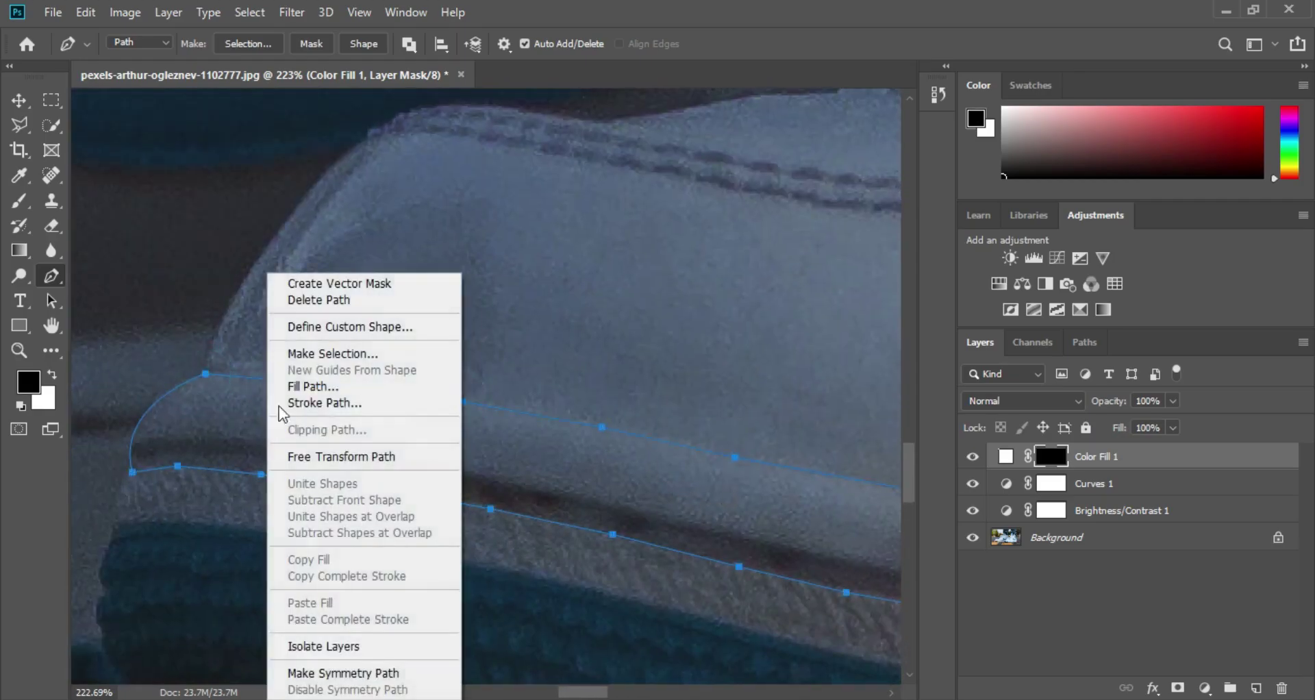
{"action": "left_click", "coordinate": [334, 353]}
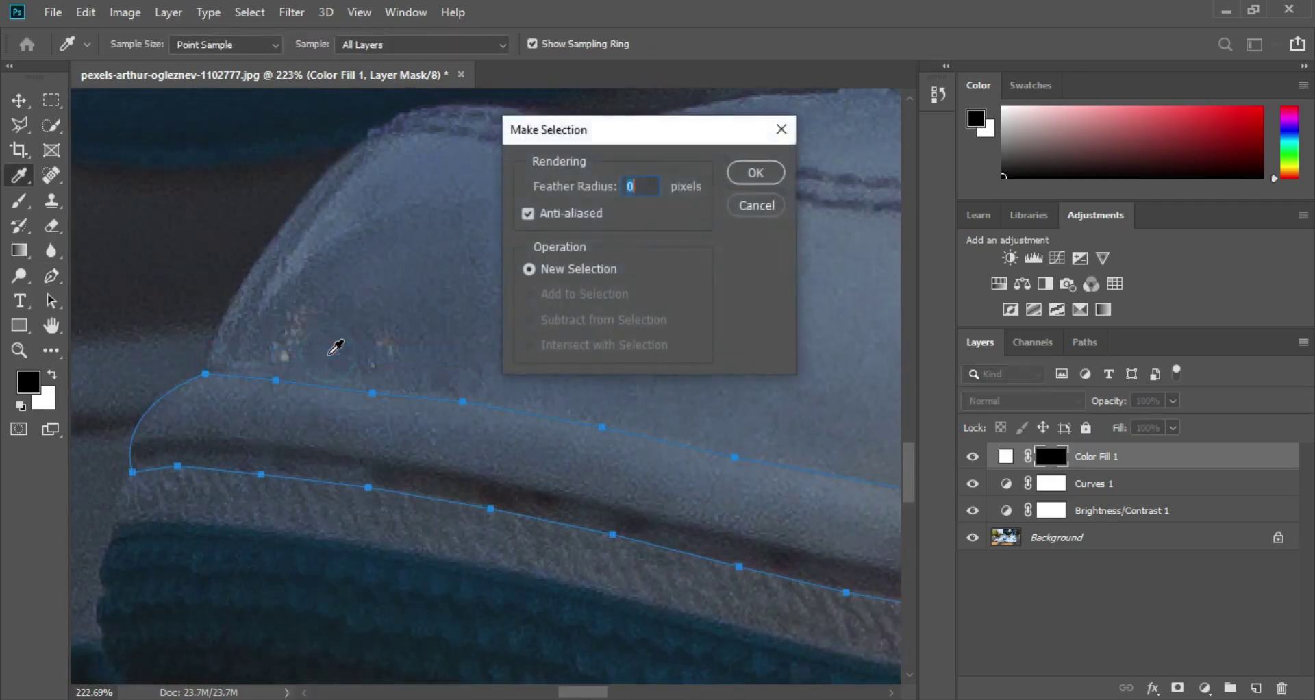
{"action": "left_click", "coordinate": [757, 173]}
{"action": "key", "text": "Delete"}
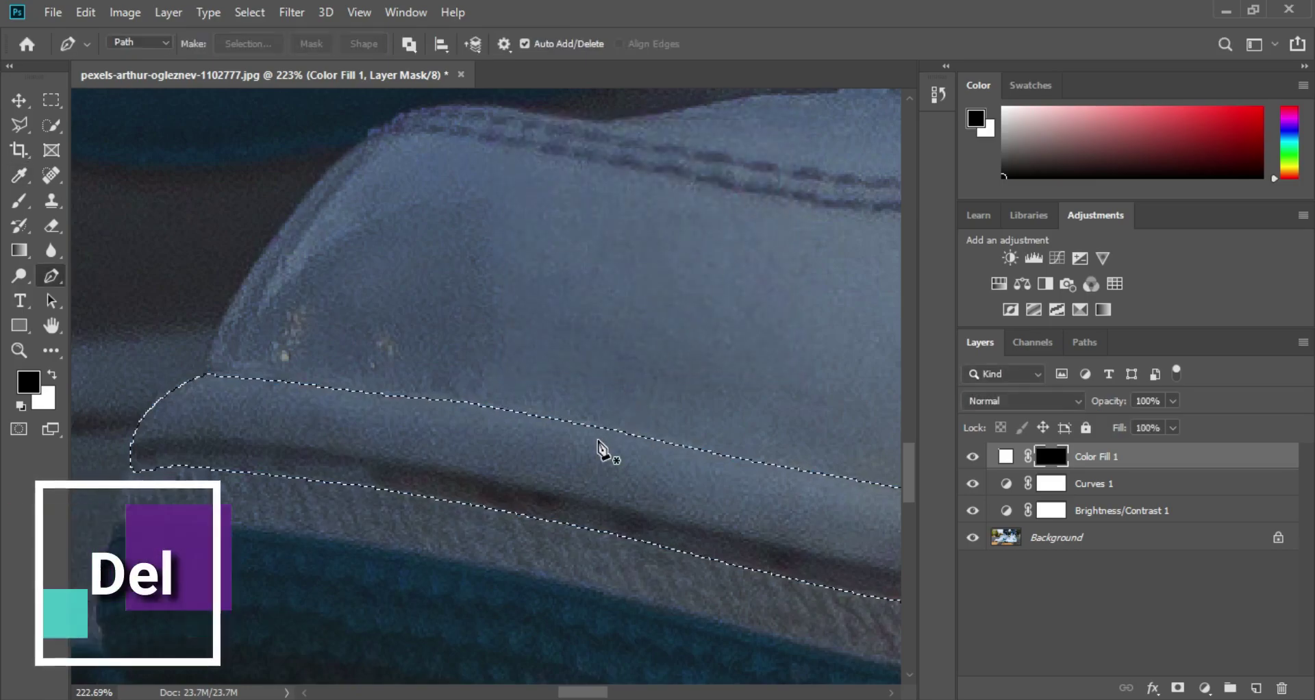
{"action": "key", "text": "Delete"}
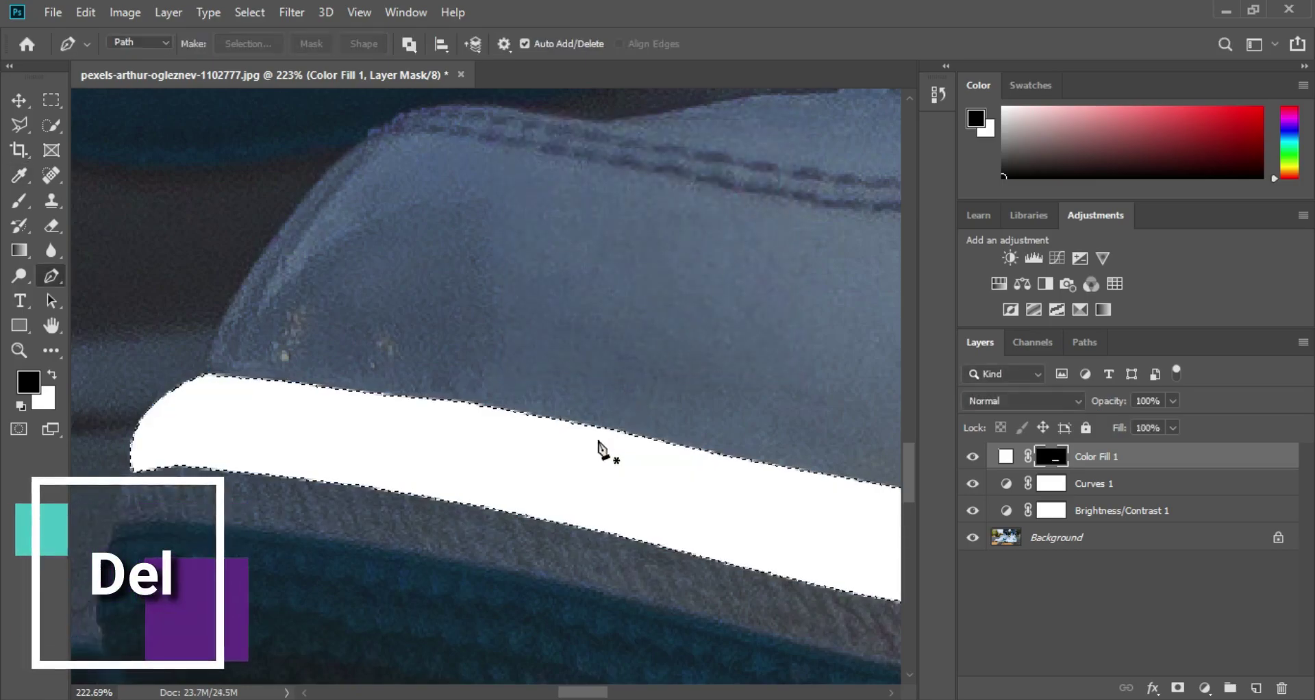
{"action": "key", "text": "z"}
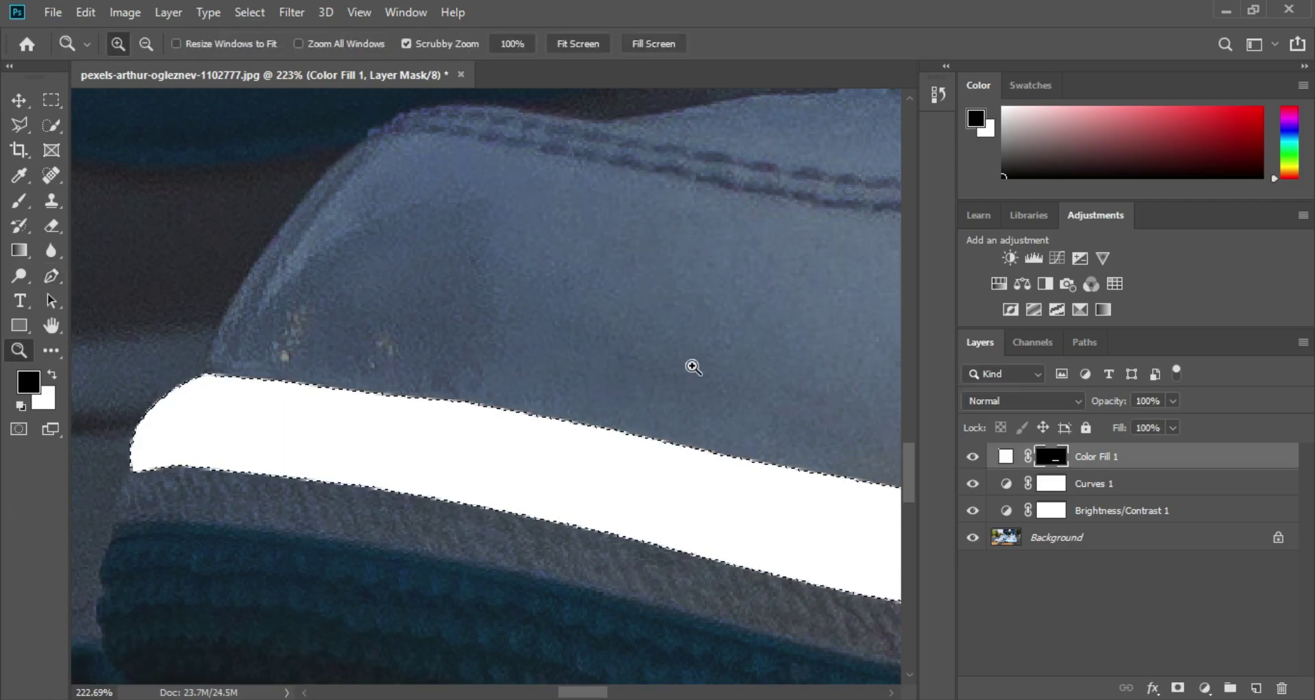
{"action": "left_click_drag", "start_coordinate": [472, 450], "coordinate": [494, 458]}
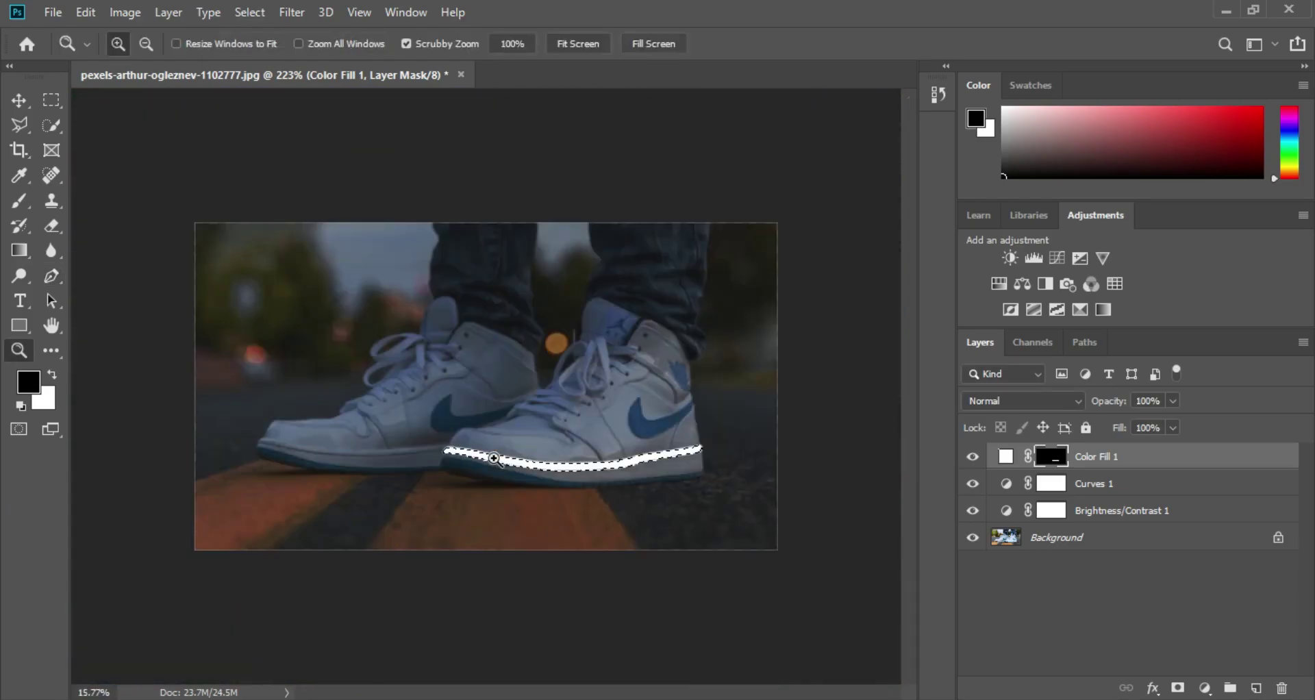
{"action": "key", "text": "p"}
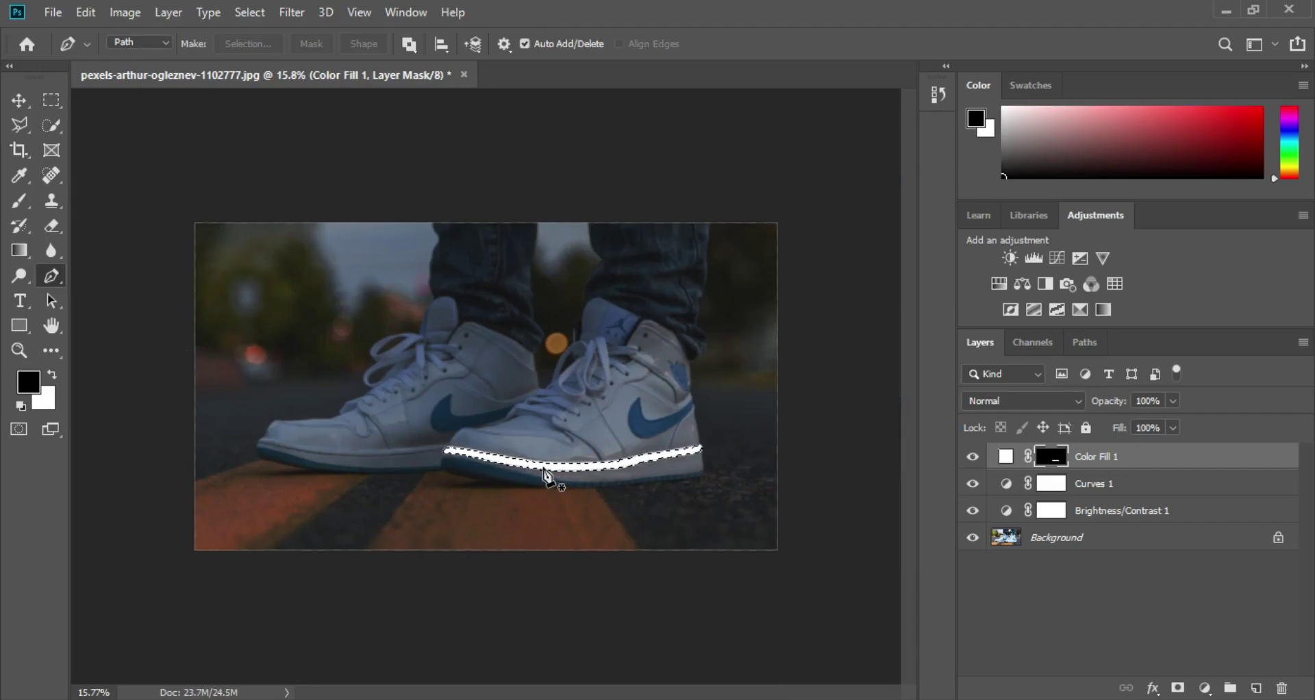
Step: Zoom in on the left sneaker's toe and trace the path along the sole's lower edge
{"action": "left_click_drag", "start_coordinate": [286, 442], "coordinate": [195, 464]}
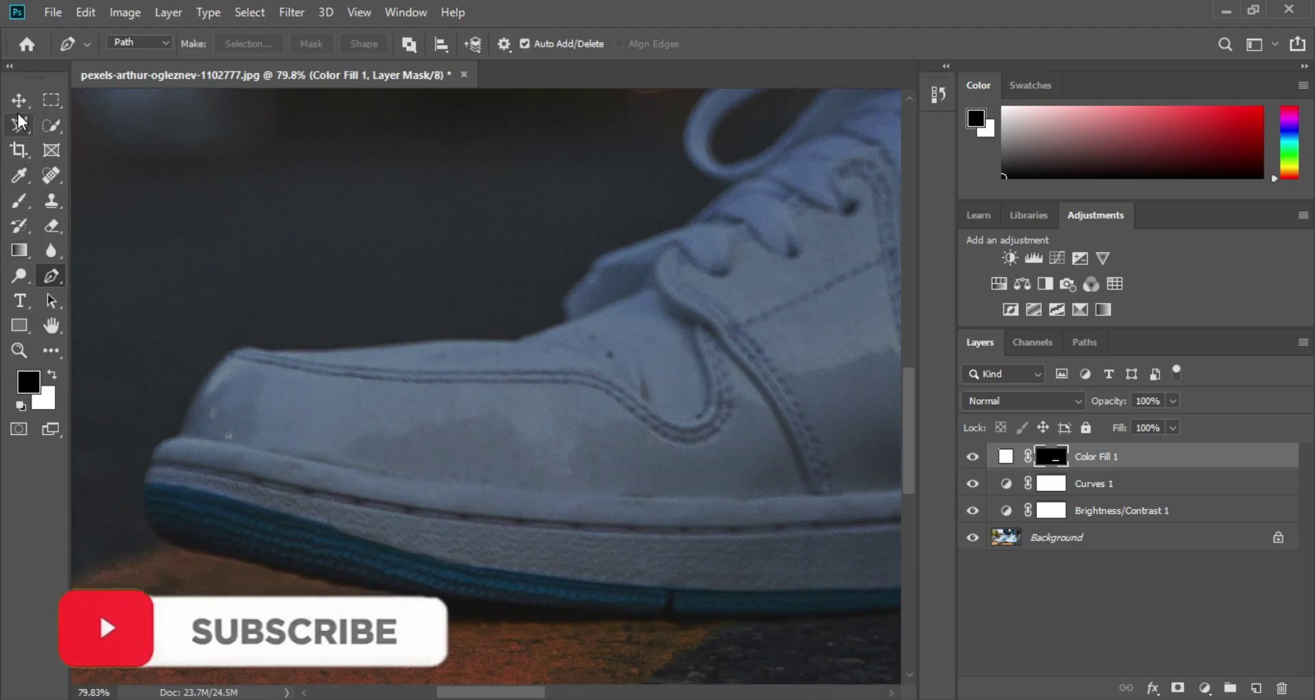
{"action": "left_click", "coordinate": [180, 437]}
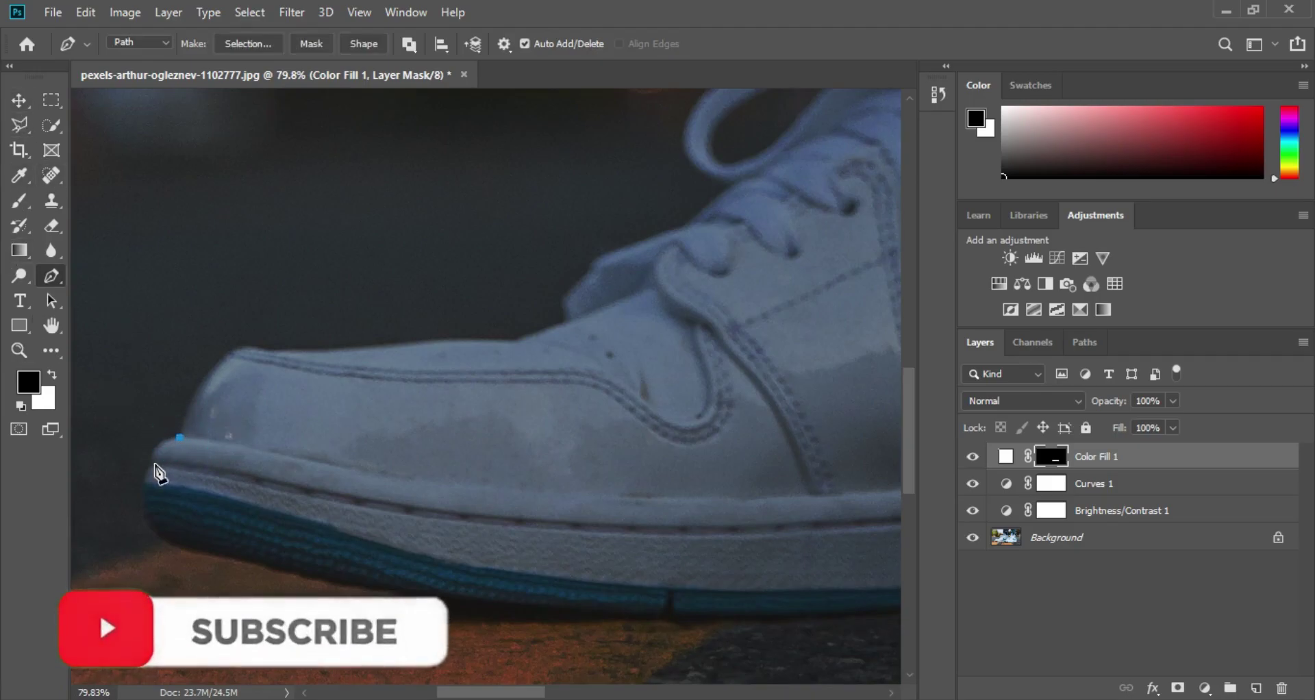
{"action": "left_click_drag", "start_coordinate": [150, 464], "coordinate": [152, 492]}
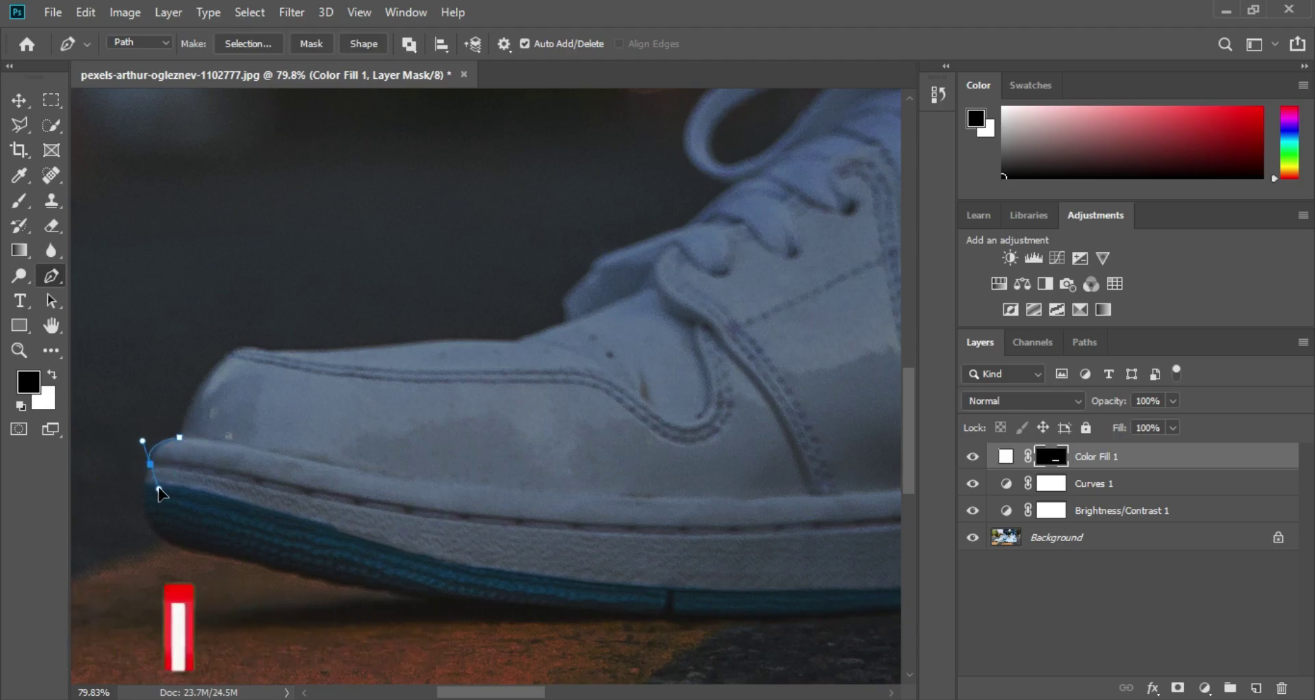
{"action": "scroll", "coordinate": [157, 502], "scroll_direction": "up", "scroll_amount": 5}
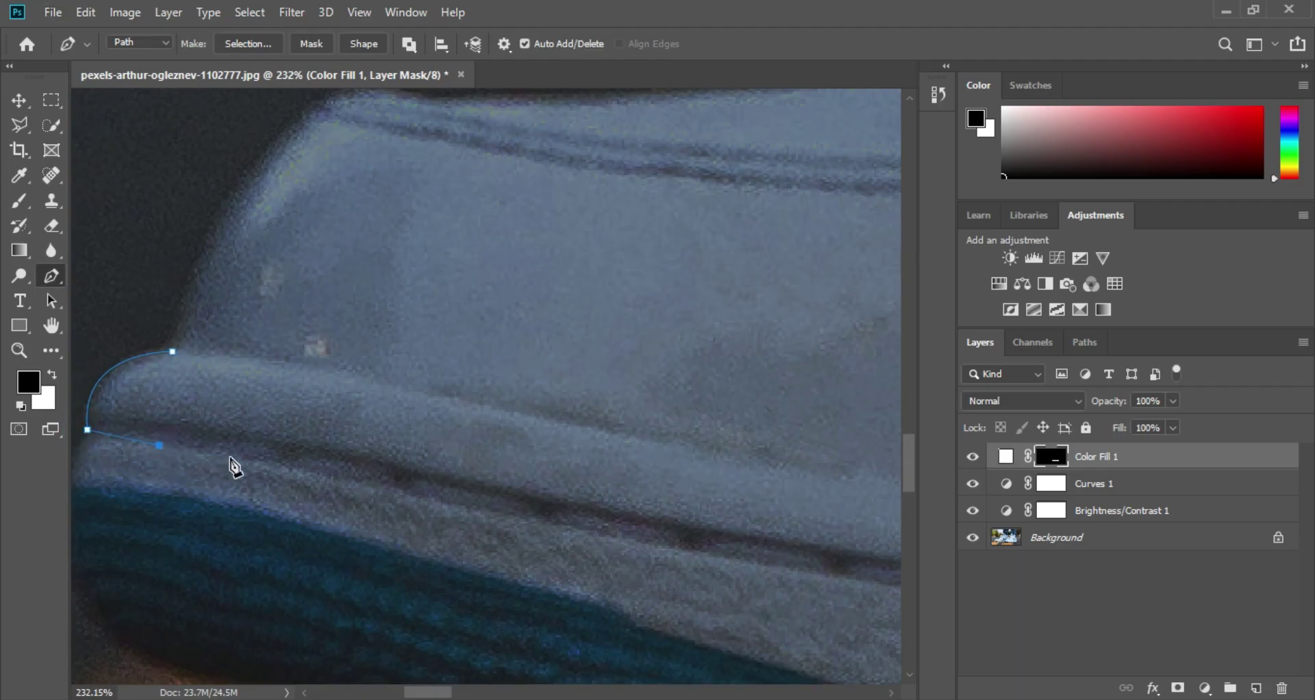
{"action": "left_click", "coordinate": [568, 526]}
{"action": "left_click", "coordinate": [708, 548]}
{"action": "left_click", "coordinate": [644, 495]}
{"action": "left_click", "coordinate": [791, 503]}
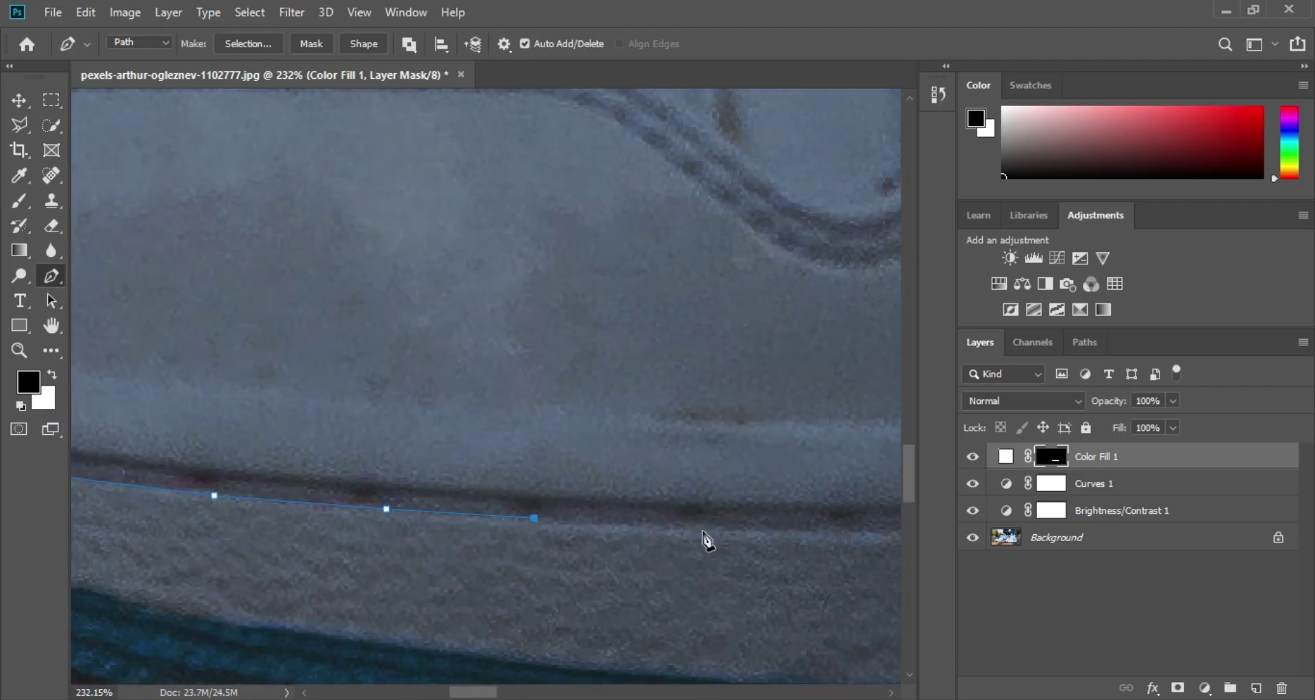
{"action": "left_click", "coordinate": [707, 527]}
Step: Continue the outline around the band's end and back along the sole's top edge to the toe
{"action": "left_click_drag", "start_coordinate": [681, 571], "coordinate": [340, 586]}
{"action": "left_click", "coordinate": [456, 539]}
{"action": "left_click", "coordinate": [598, 537]}
{"action": "left_click_drag", "start_coordinate": [866, 566], "coordinate": [363, 548]}
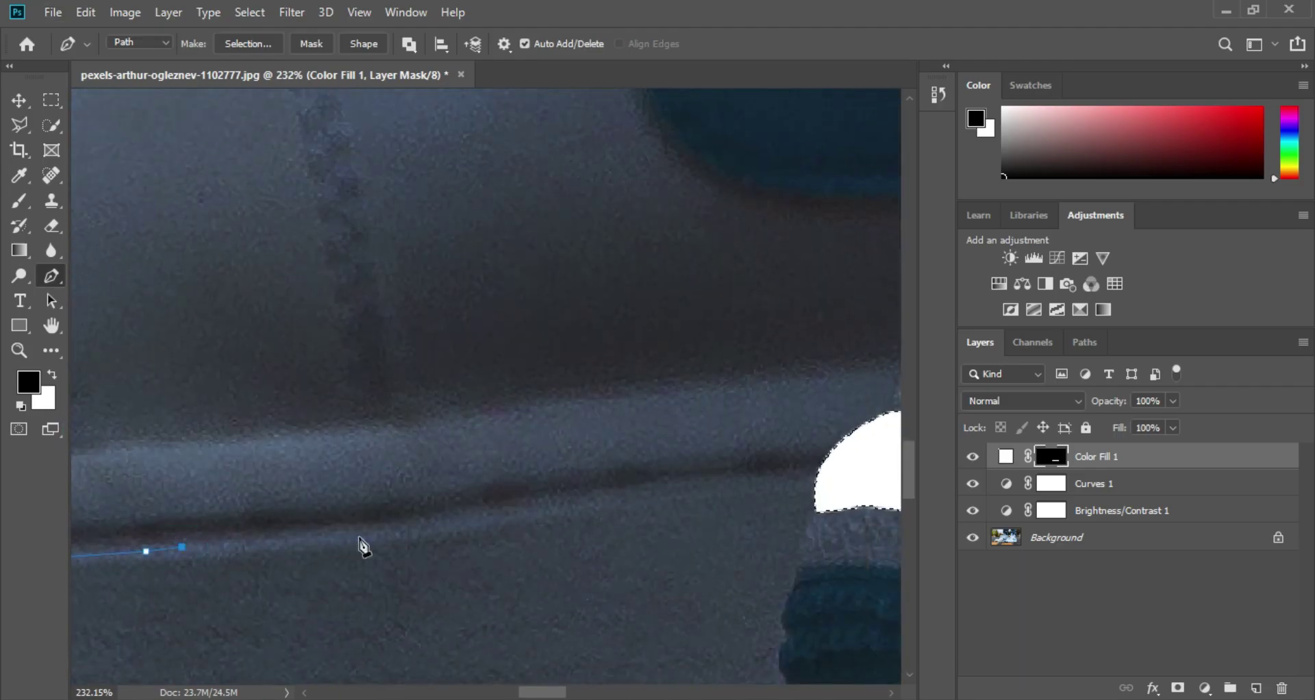
{"action": "left_click_drag", "start_coordinate": [825, 486], "coordinate": [542, 532]}
{"action": "left_click", "coordinate": [532, 529]}
{"action": "left_click", "coordinate": [607, 458]}
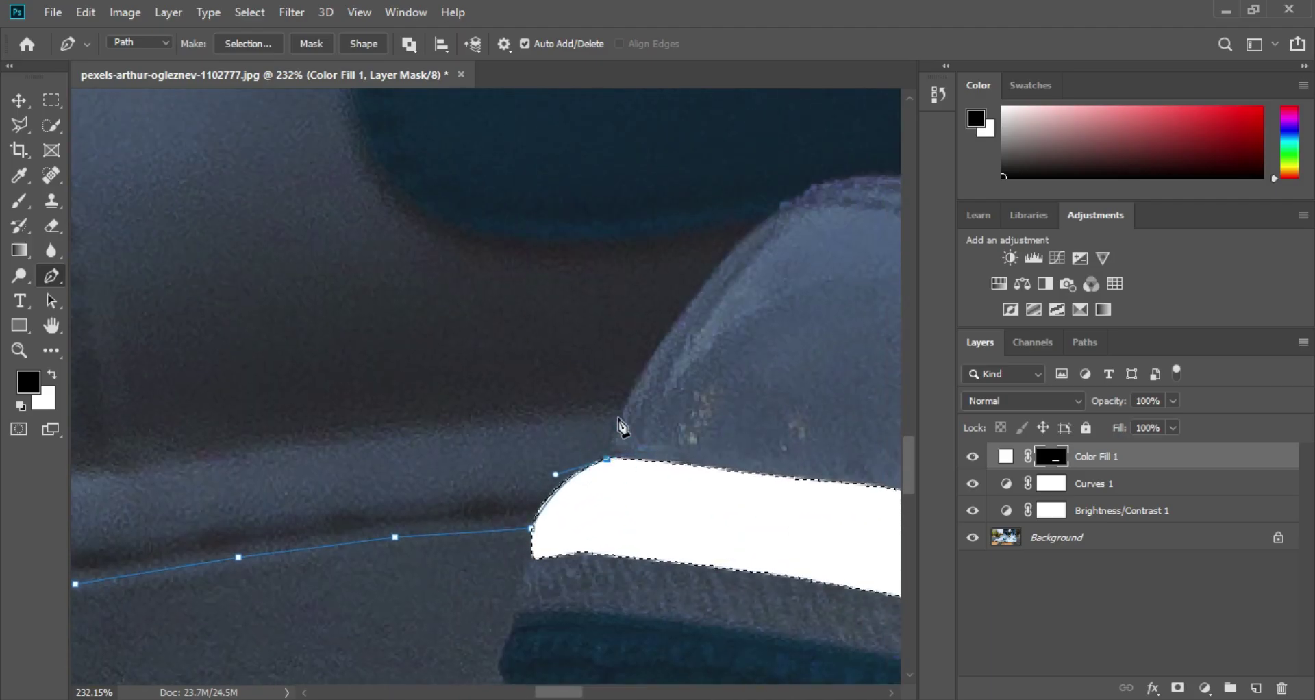
{"action": "left_click_drag", "start_coordinate": [609, 422], "coordinate": [627, 411]}
{"action": "left_click", "coordinate": [215, 457]}
{"action": "left_click_drag", "start_coordinate": [226, 459], "coordinate": [432, 493]}
{"action": "left_click_drag", "start_coordinate": [117, 538], "coordinate": [455, 552]}
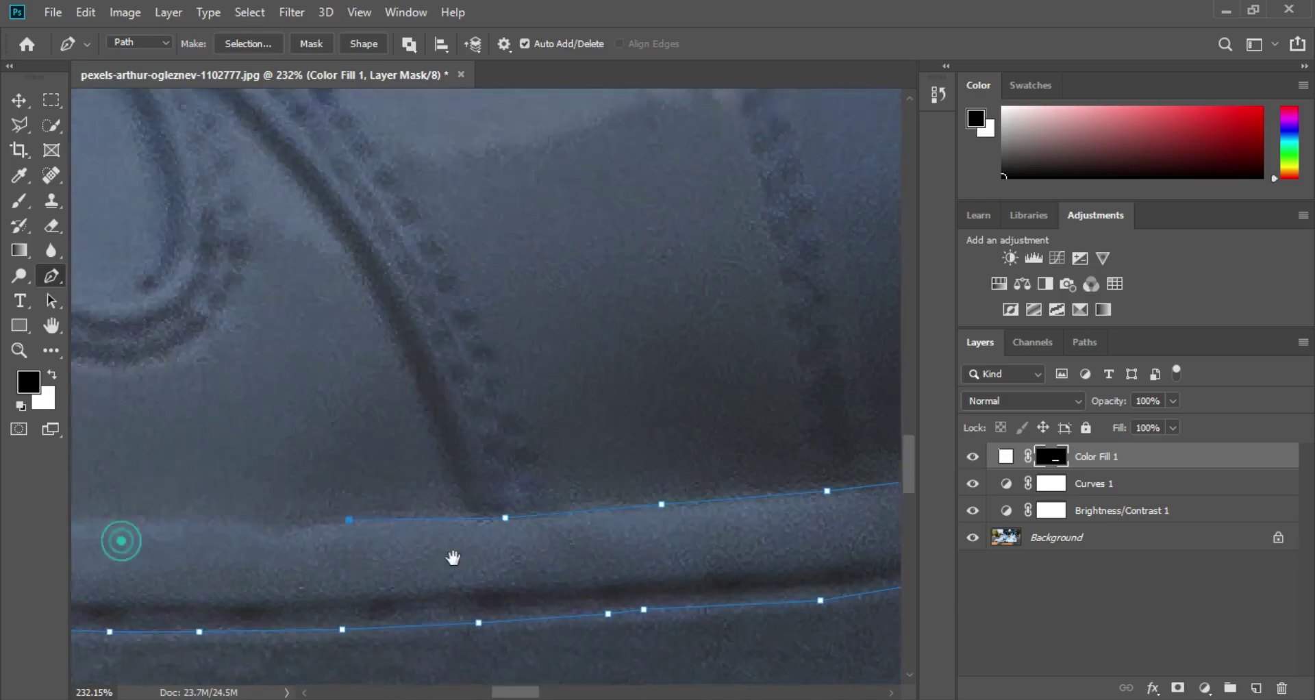
{"action": "left_click", "coordinate": [255, 507]}
{"action": "mouse_move", "coordinate": [147, 514]}
{"action": "left_mouse_down"}
{"action": "mouse_move", "coordinate": [484, 529]}
{"action": "mouse_move", "coordinate": [704, 598]}
{"action": "left_mouse_up"}
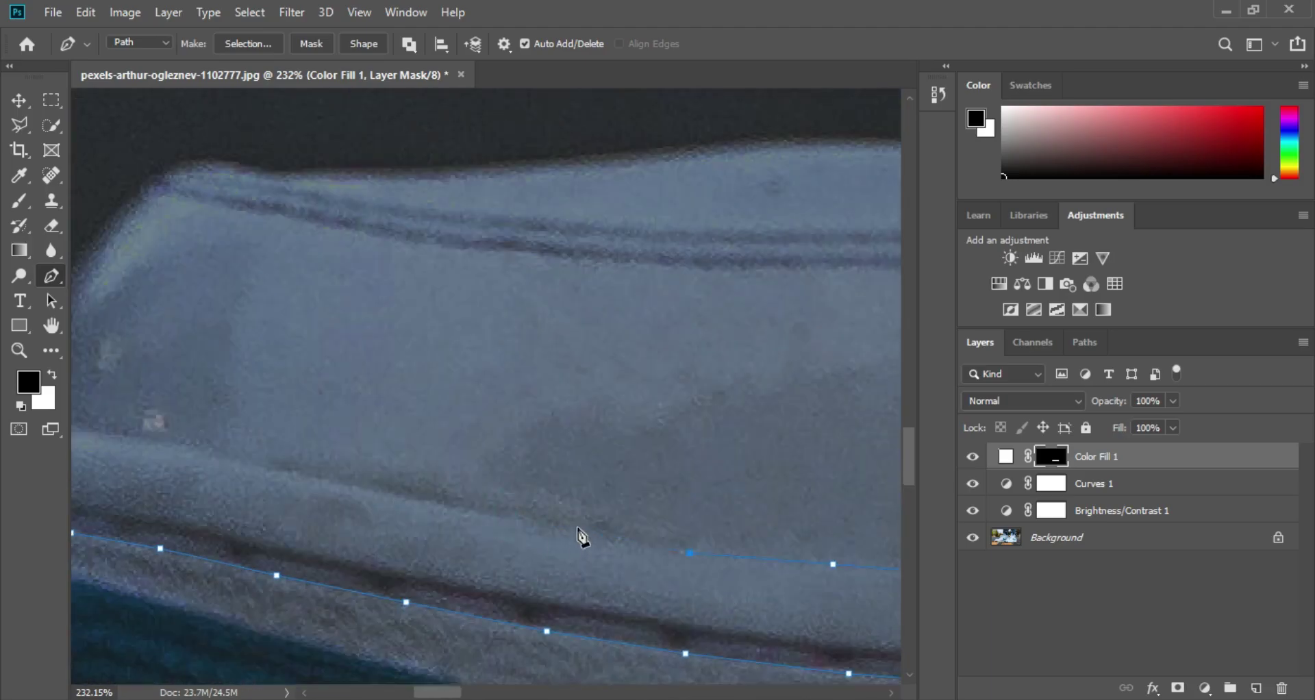
{"action": "left_click_drag", "start_coordinate": [193, 462], "coordinate": [471, 529]}
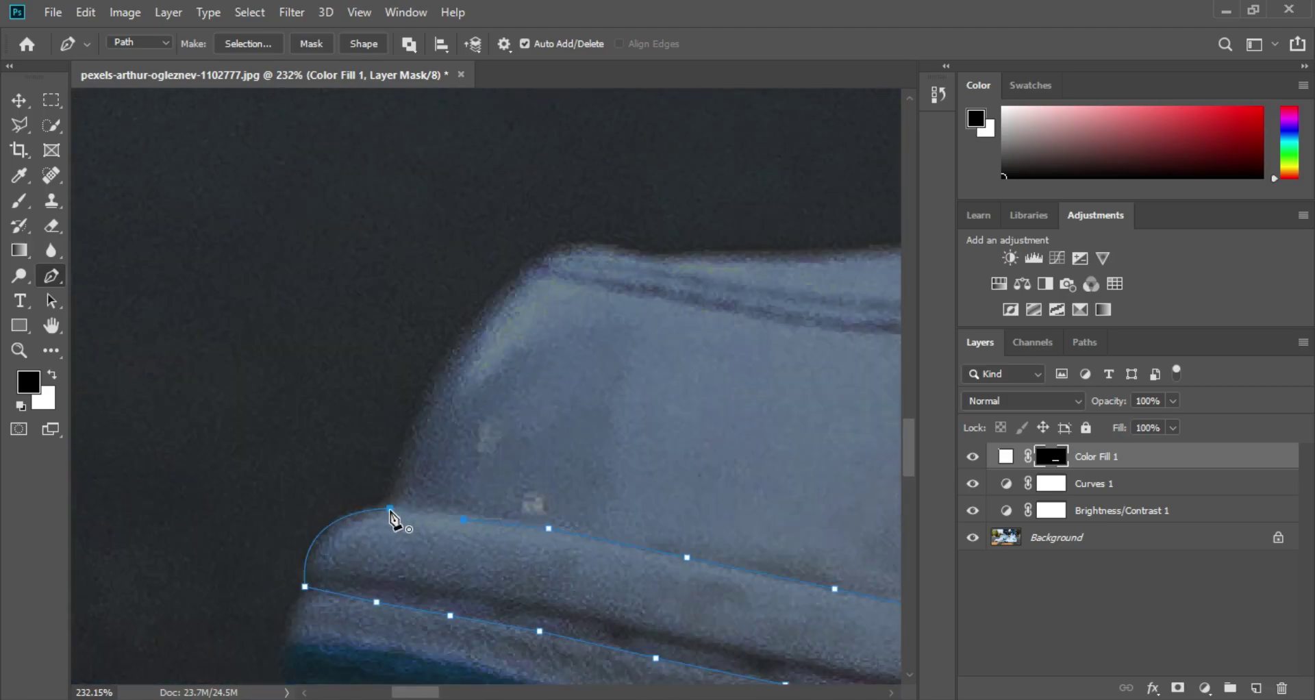
Step: Convert the second sole path to a 0 px feathered selection and reveal white in the Color Fill 1 mask
{"action": "right_click", "coordinate": [459, 556]}
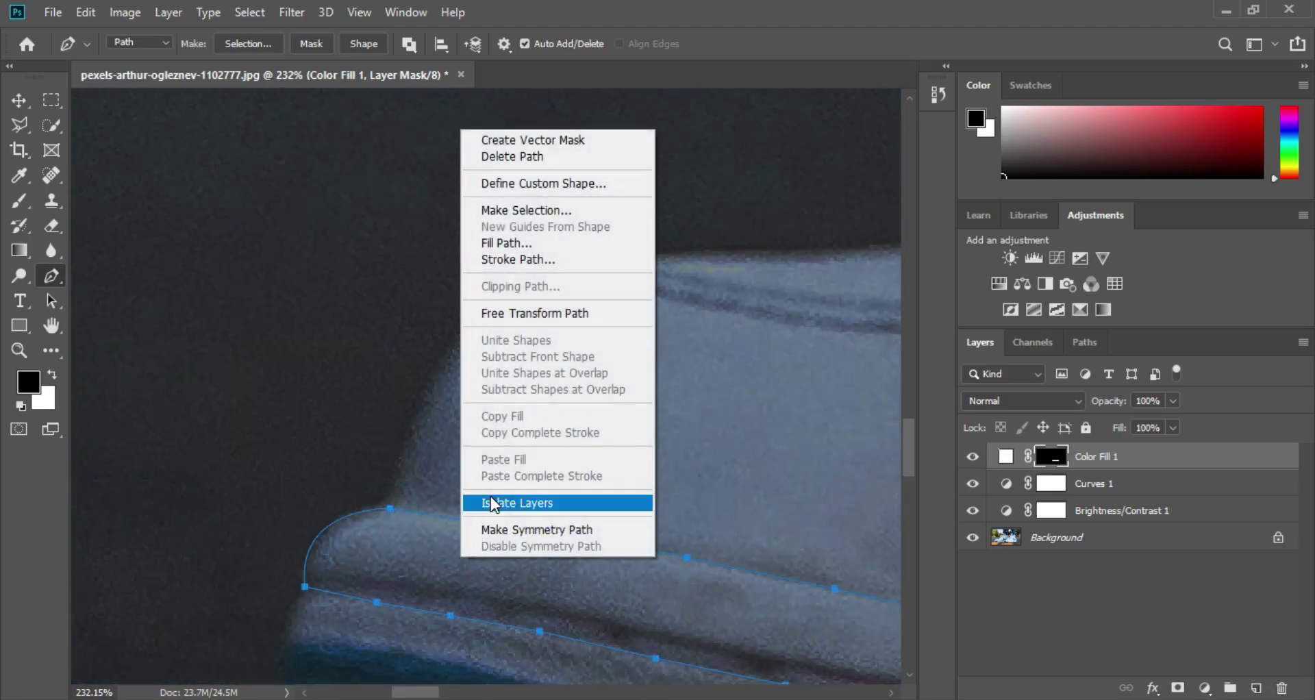
{"action": "left_click", "coordinate": [500, 210]}
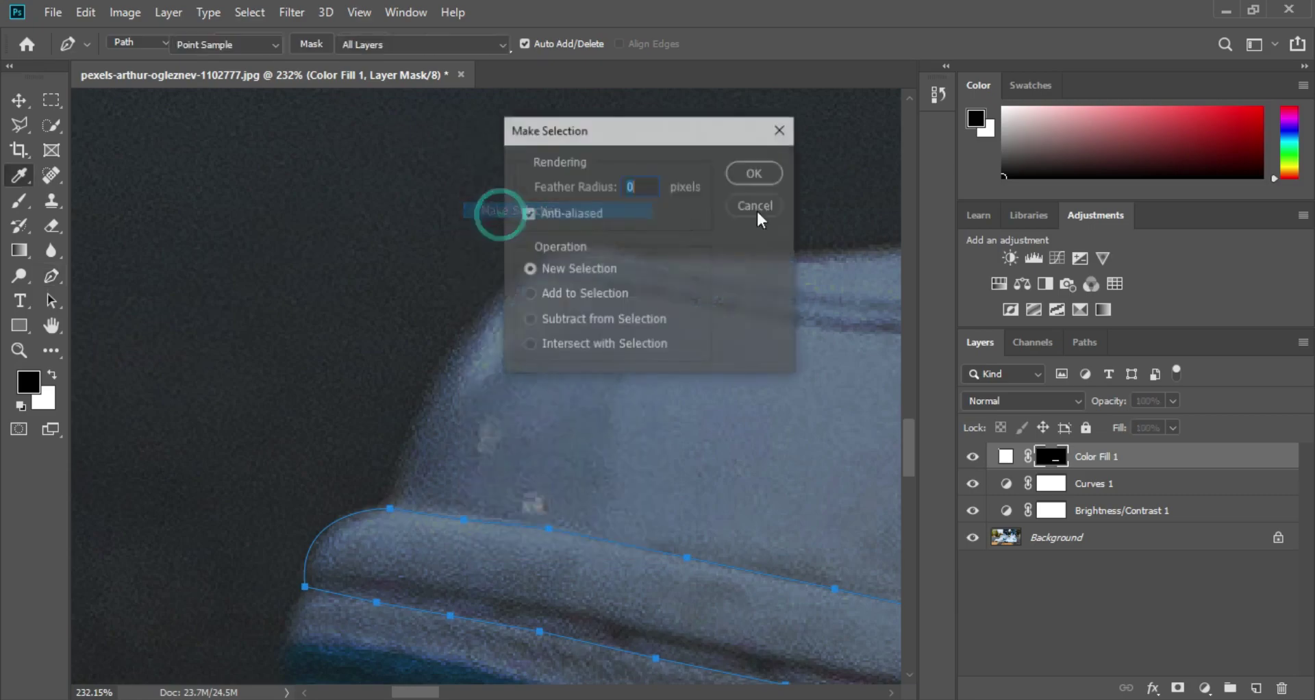
{"action": "left_click", "coordinate": [757, 177]}
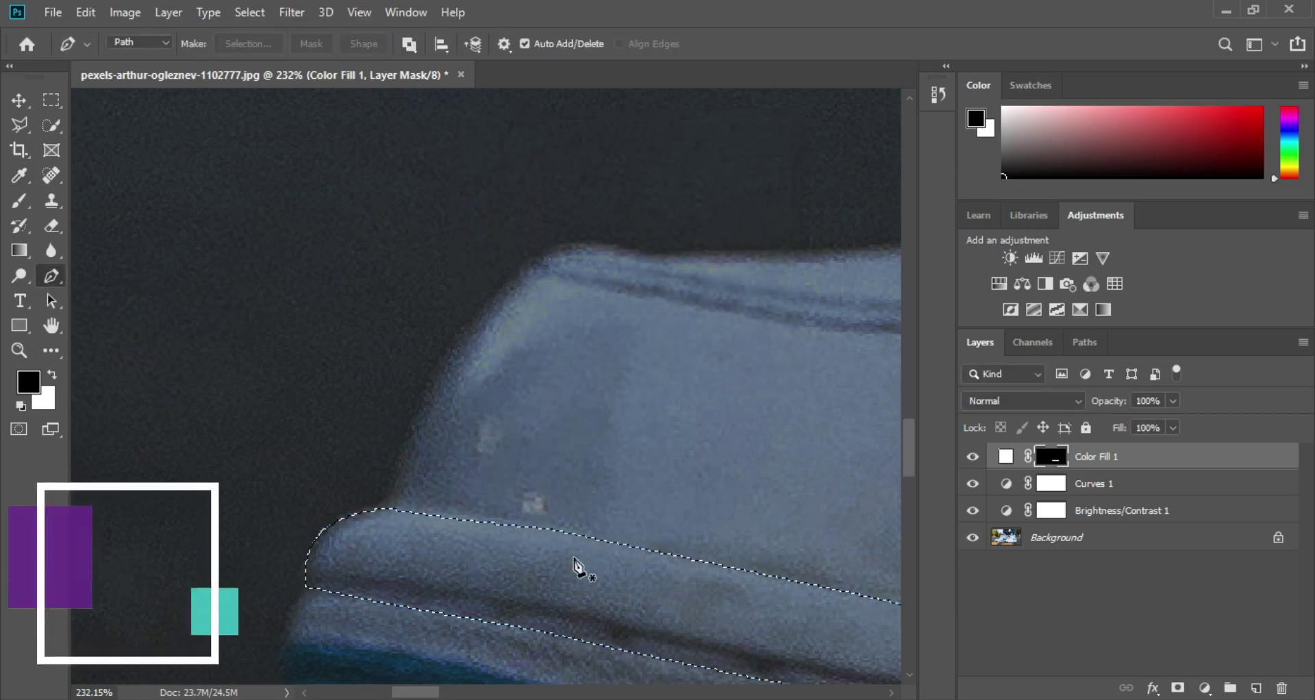
{"action": "key", "text": "Delete"}
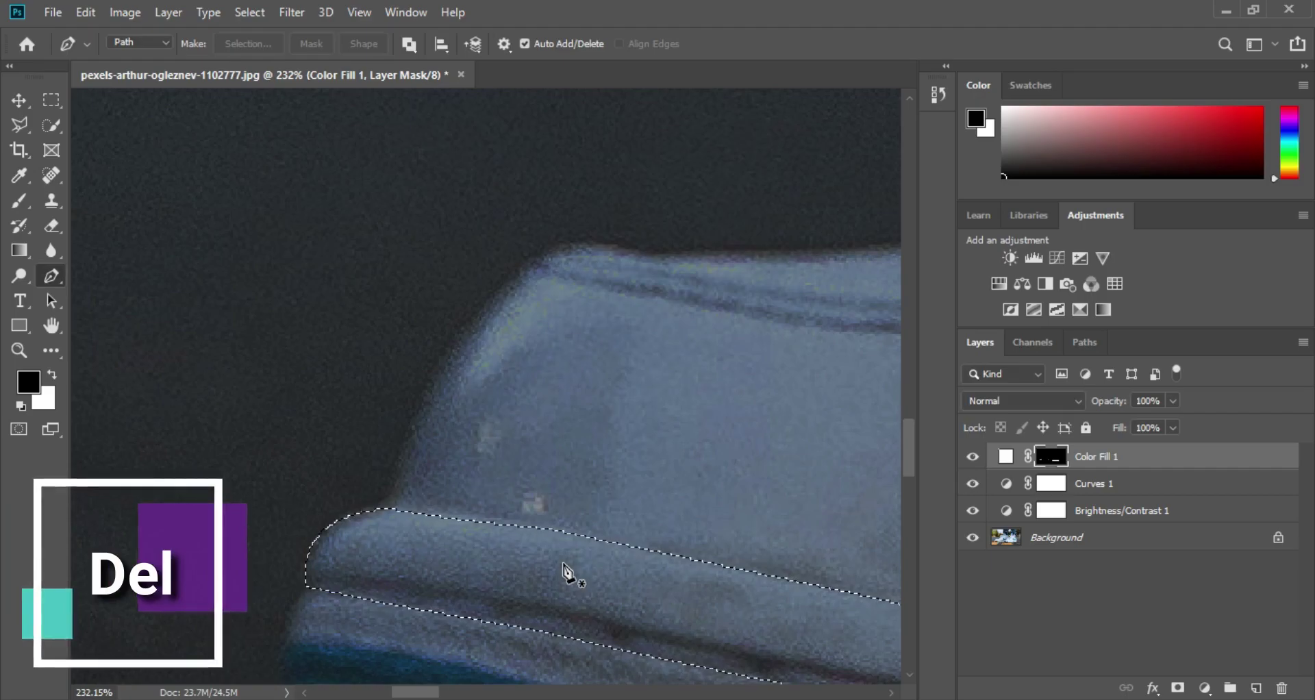
{"action": "key", "text": "z"}
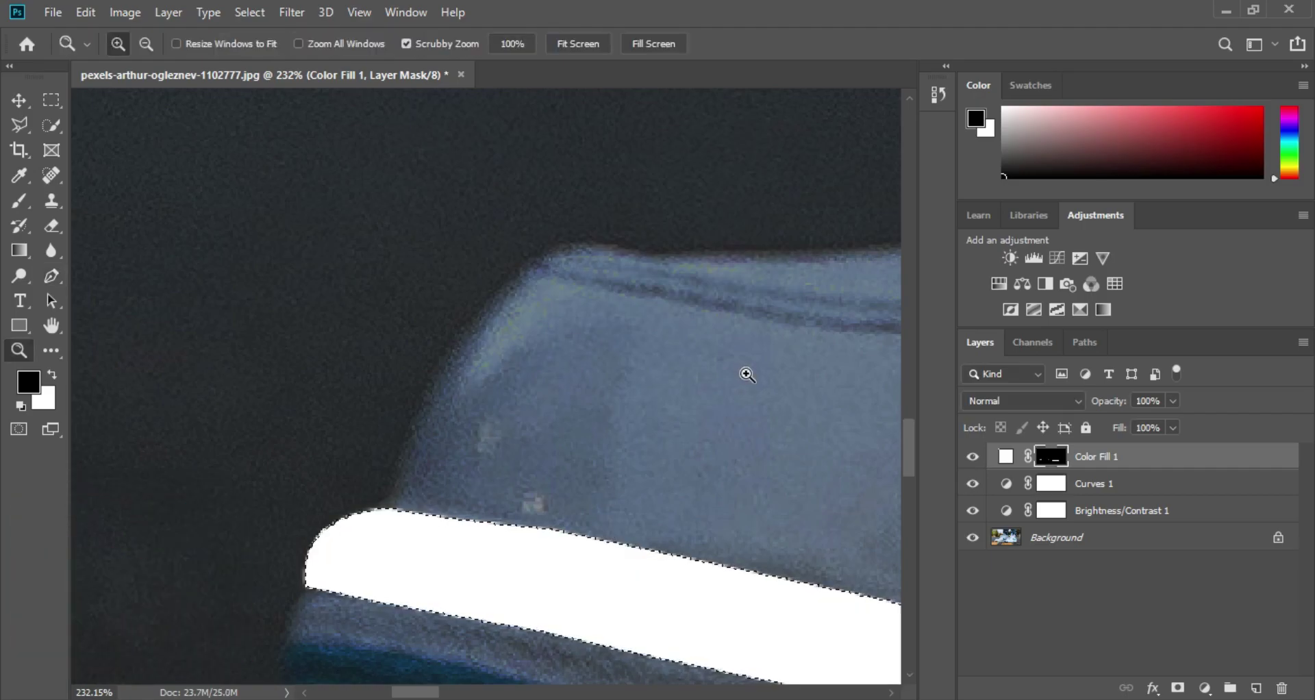
{"action": "left_click_drag", "start_coordinate": [746, 375], "coordinate": [634, 429]}
{"action": "key", "text": "p"}
{"action": "left_click_drag", "start_coordinate": [729, 579], "coordinate": [64, 574]}
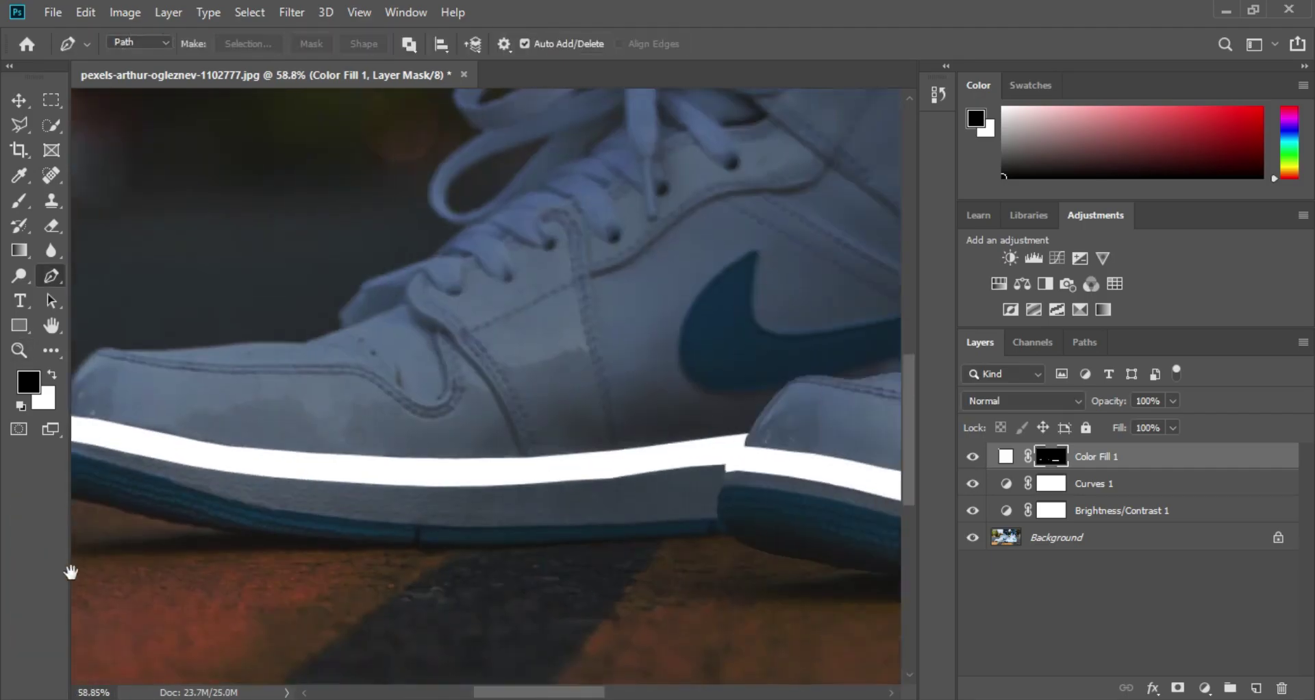
Step: Try duplicating the white stripe lower onto the outsole, undo it, and zoom out to both sneakers
{"action": "left_click", "coordinate": [19, 100]}
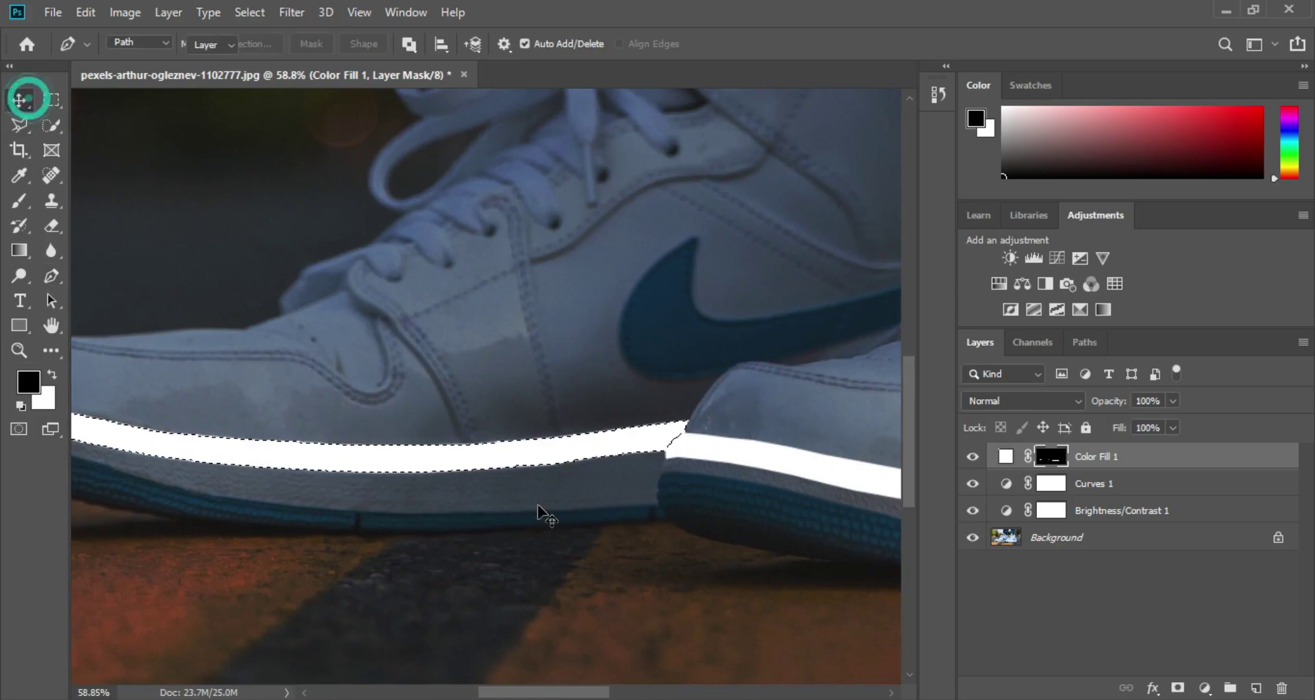
{"action": "left_click", "coordinate": [447, 457]}
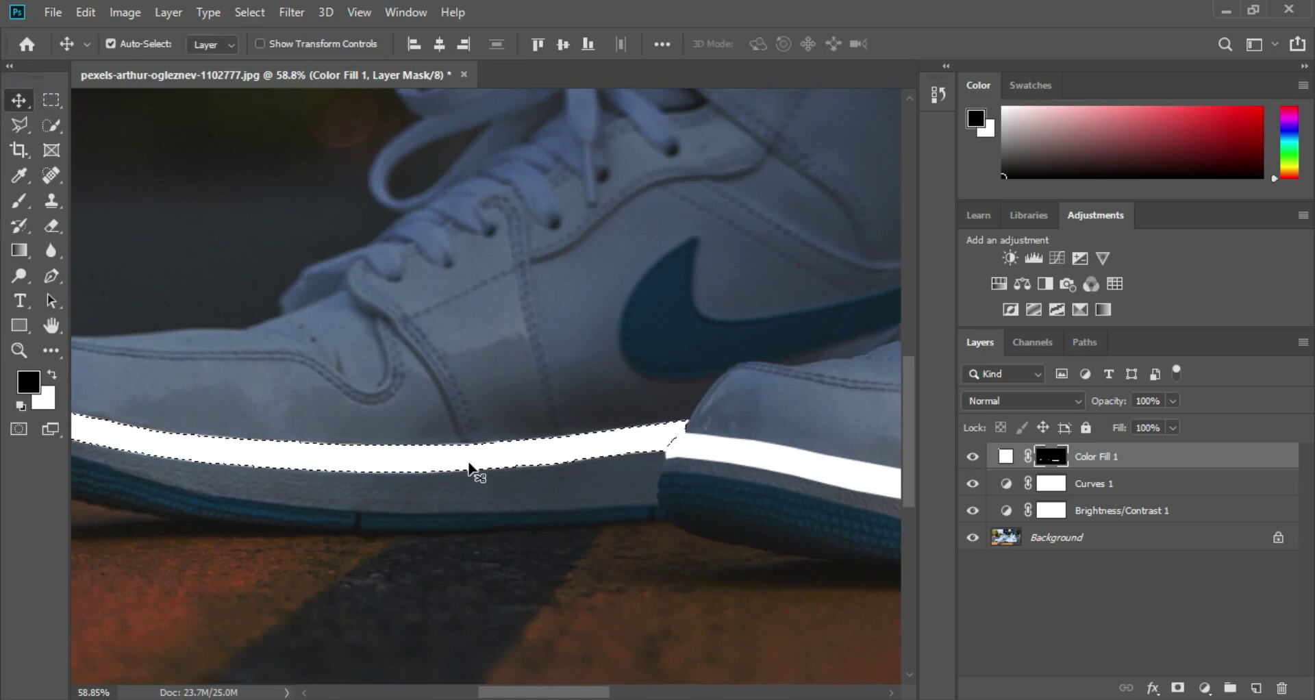
{"action": "left_click", "coordinate": [472, 463]}
{"action": "left_click_drag", "start_coordinate": [485, 514], "coordinate": [521, 537]}
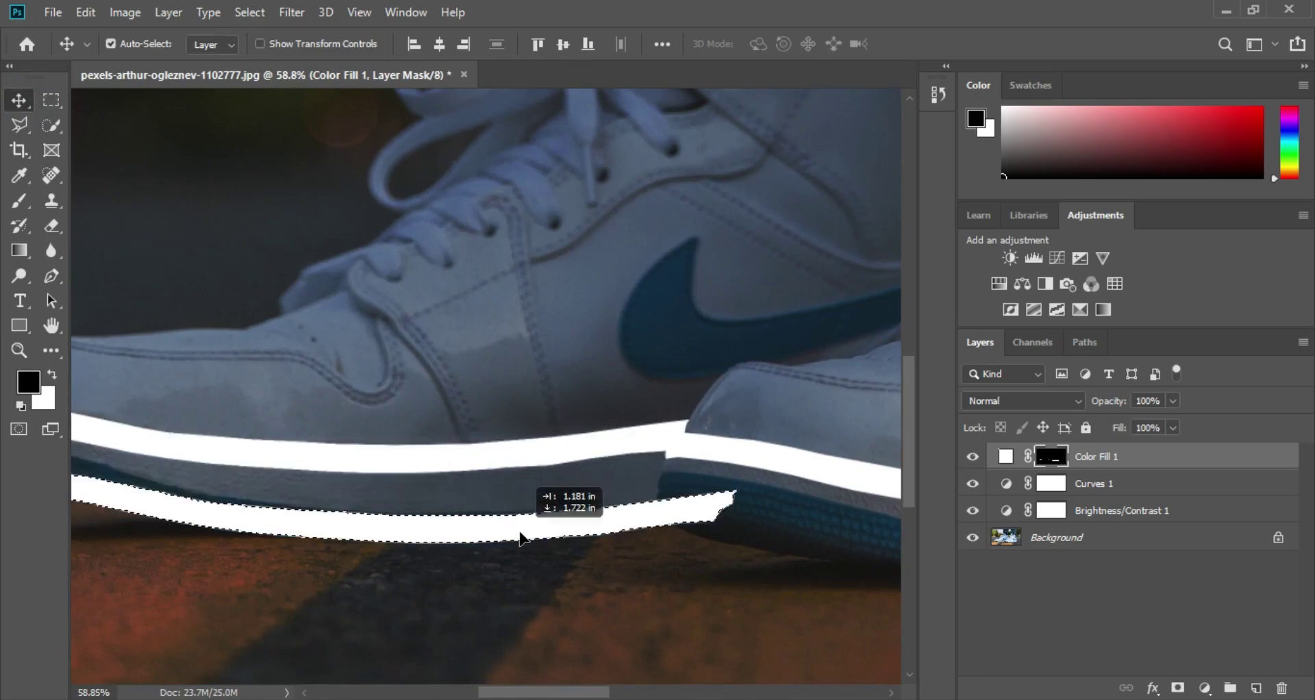
{"action": "key", "text": "ctrl+z"}
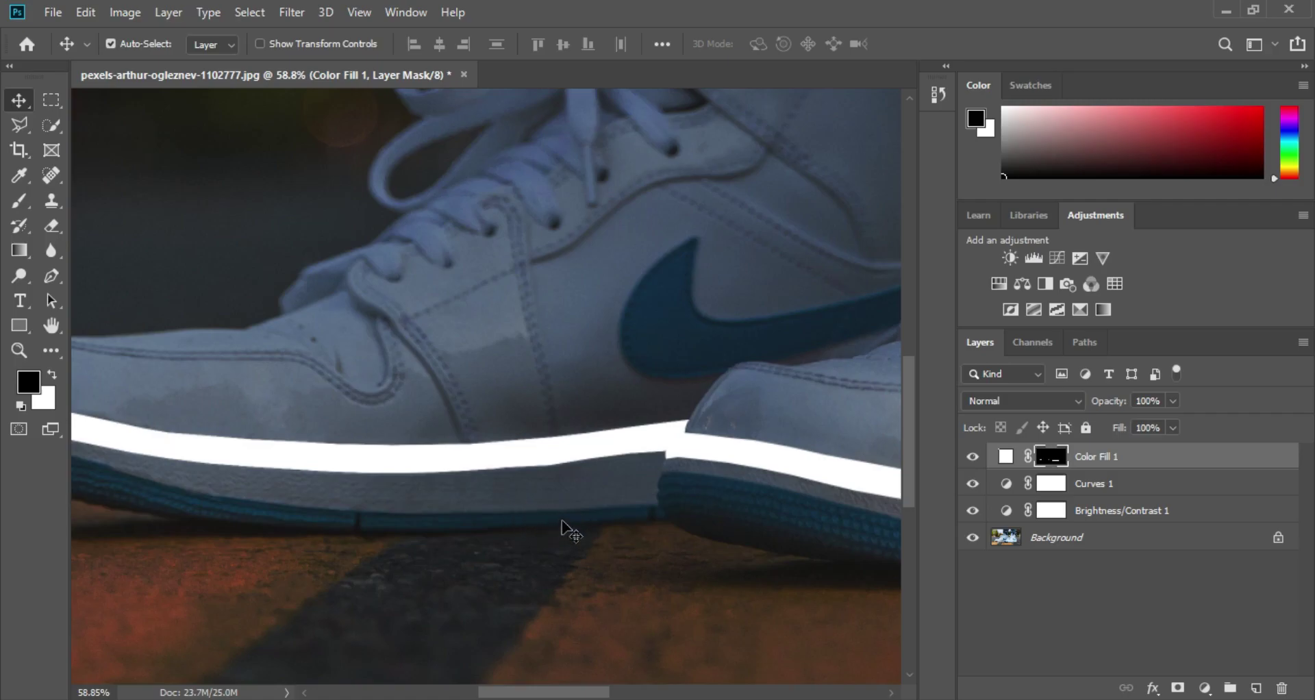
{"action": "key", "text": "z"}
{"action": "mouse_move", "coordinate": [675, 558]}
{"action": "left_mouse_down"}
{"action": "mouse_move", "coordinate": [576, 588]}
{"action": "mouse_move", "coordinate": [596, 600]}
{"action": "left_mouse_up"}
Step: Zoom in on the left sole and blur the white band's edges at 40% strength
{"action": "key", "text": "v"}
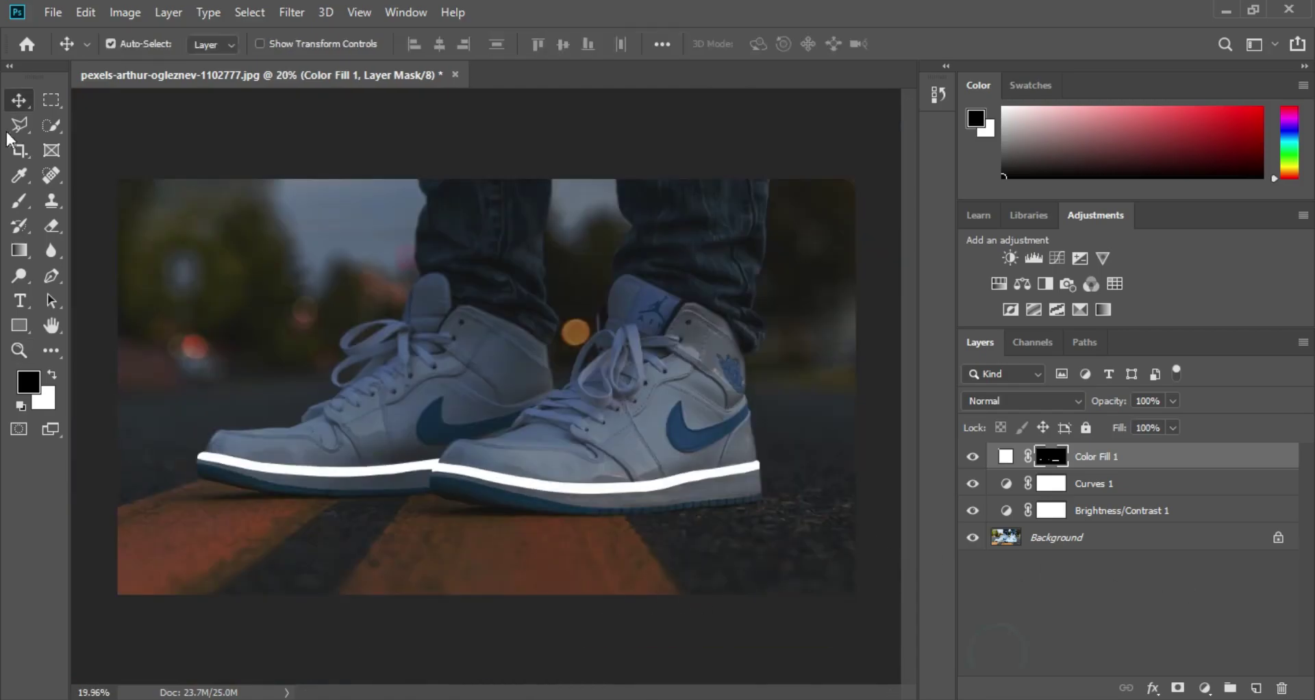
{"action": "left_click", "coordinate": [50, 251]}
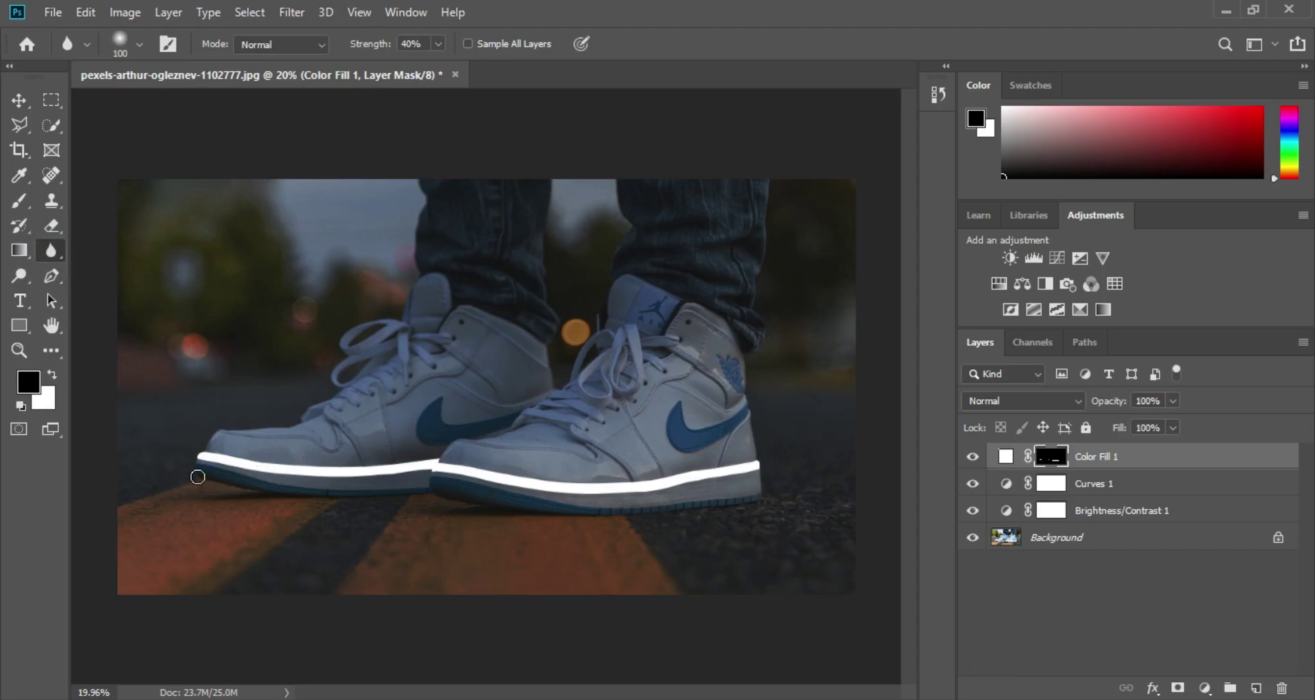
{"action": "key", "text": "z"}
{"action": "left_click_drag", "start_coordinate": [195, 474], "coordinate": [358, 547]}
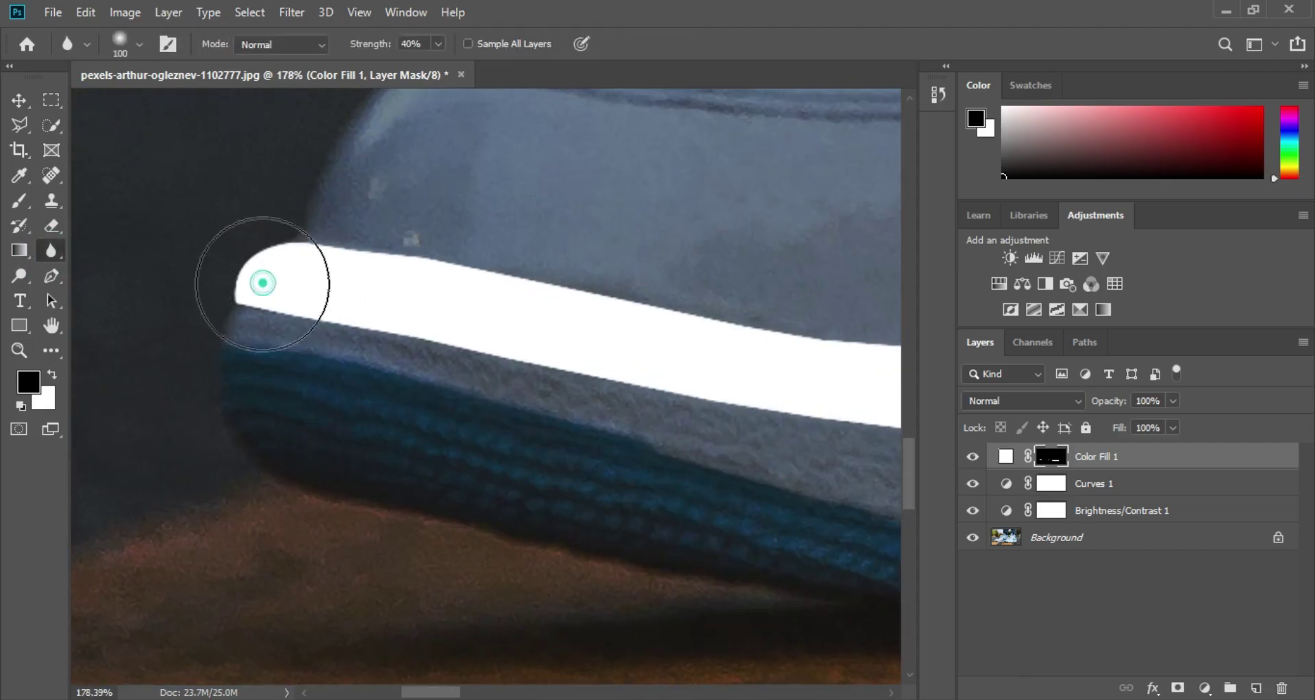
{"action": "left_click_drag", "start_coordinate": [263, 283], "coordinate": [817, 376]}
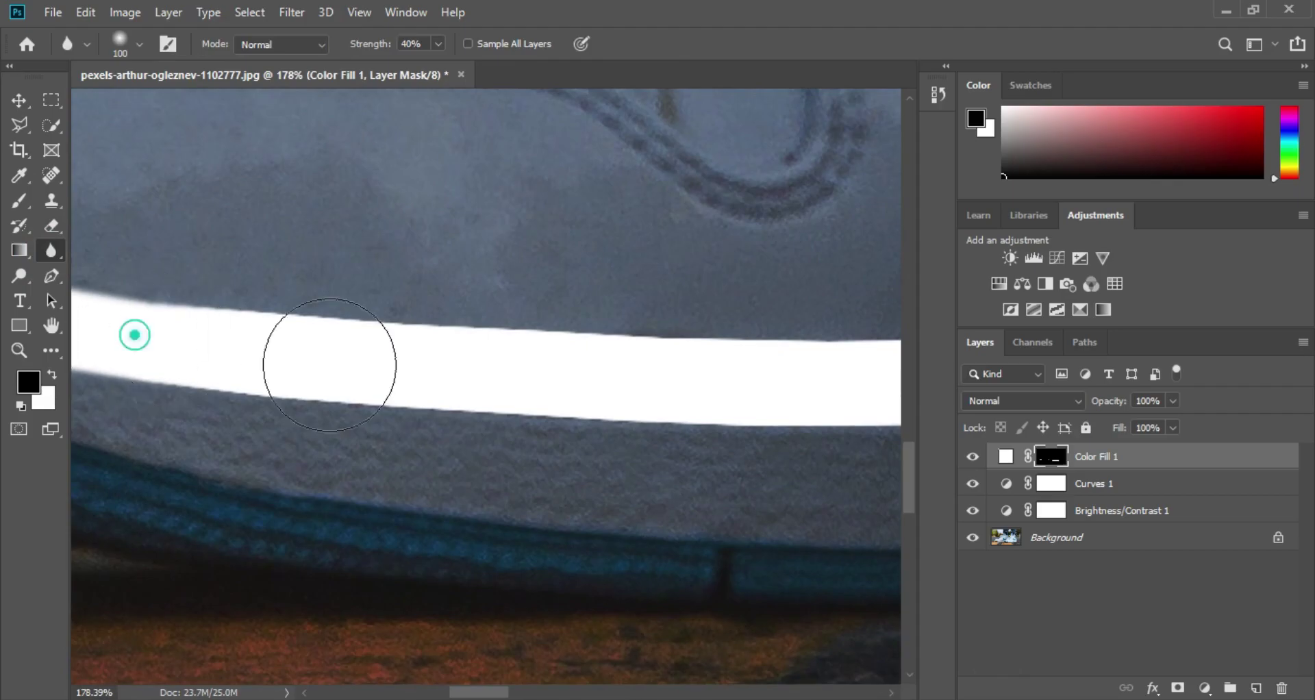
{"action": "left_click_drag", "start_coordinate": [330, 365], "coordinate": [740, 382]}
Step: Blur the rest of the white band along both shoes, then fit the photo to screen
{"action": "scroll", "coordinate": [740, 381], "scroll_direction": "right", "scroll_amount": 5}
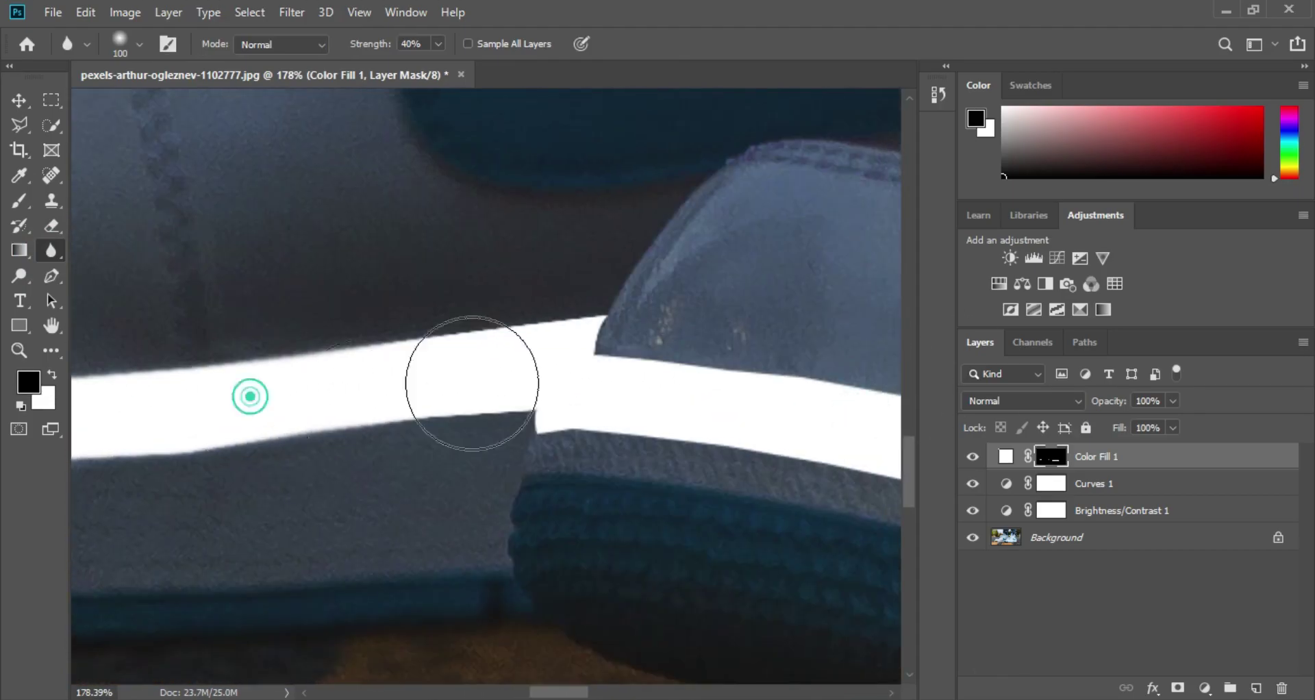
{"action": "left_click_drag", "start_coordinate": [472, 383], "coordinate": [661, 382]}
{"action": "scroll", "coordinate": [735, 529], "scroll_direction": "down", "scroll_amount": 3}
{"action": "scroll", "coordinate": [759, 447], "scroll_direction": "right", "scroll_amount": 3}
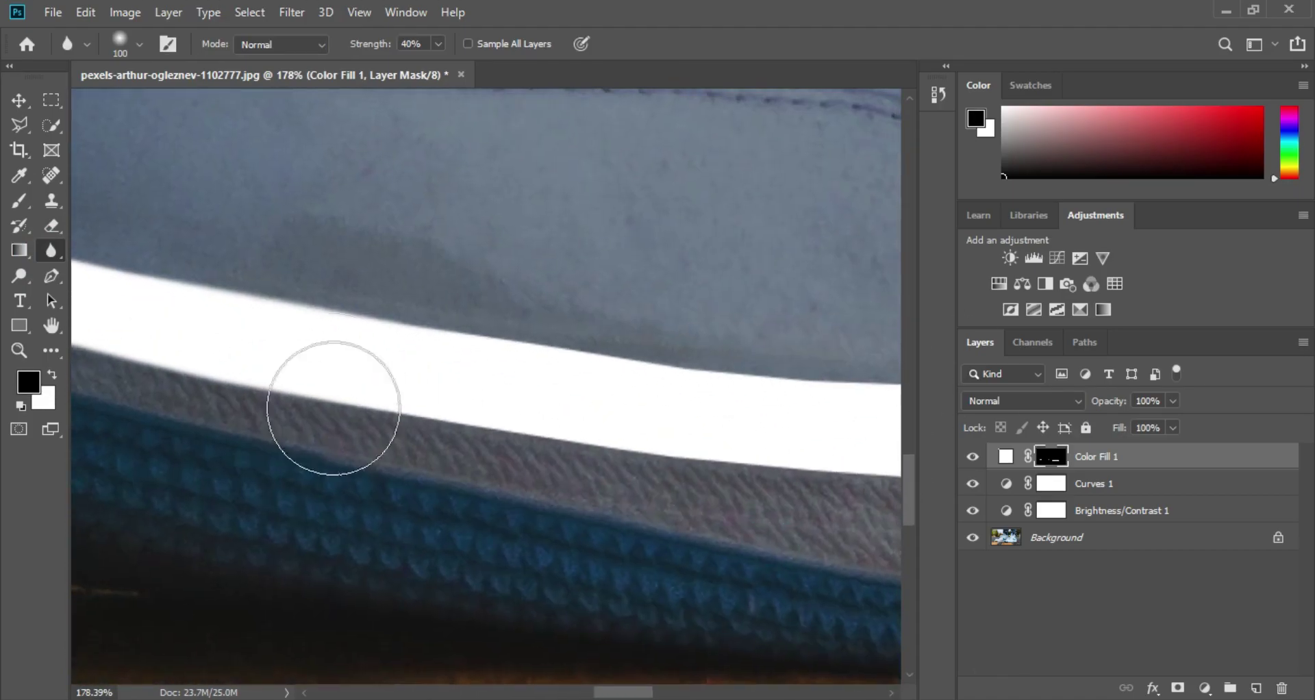
{"action": "left_click_drag", "start_coordinate": [334, 408], "coordinate": [517, 388]}
{"action": "scroll", "coordinate": [516, 388], "scroll_direction": "right", "scroll_amount": 3}
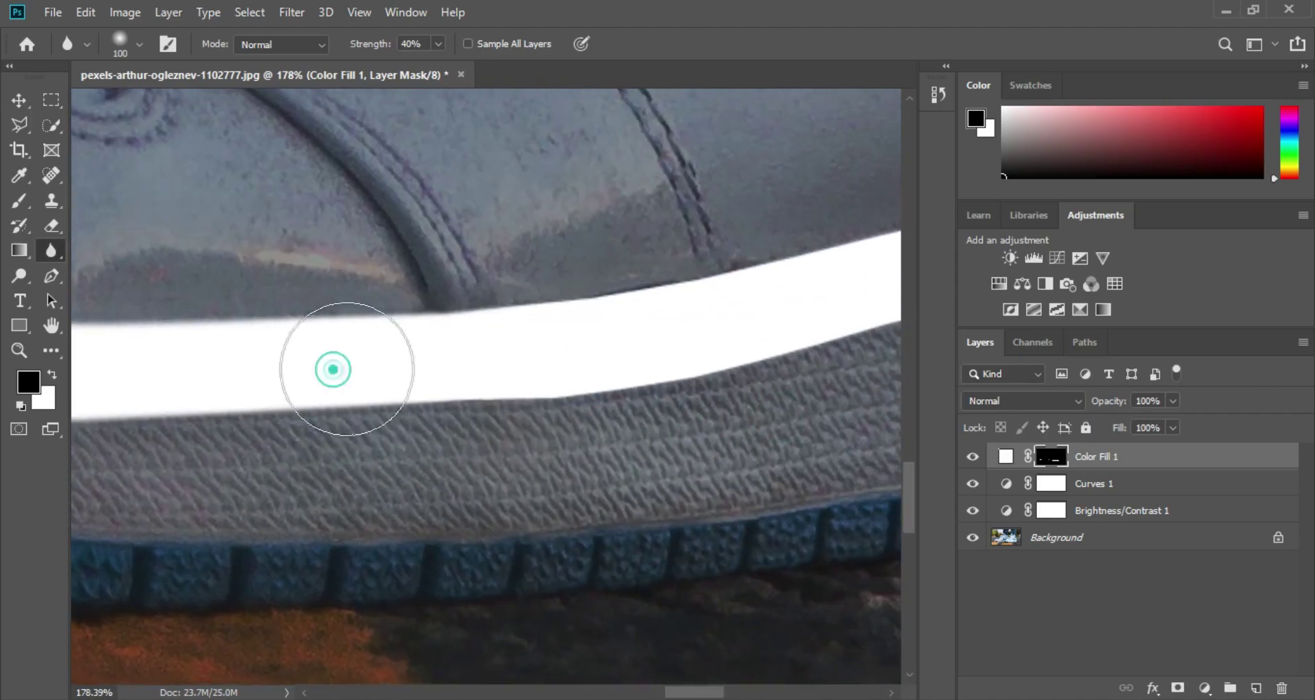
{"action": "left_click_drag", "start_coordinate": [333, 369], "coordinate": [734, 294]}
{"action": "scroll", "coordinate": [724, 303], "scroll_direction": "right", "scroll_amount": 3}
{"action": "scroll", "coordinate": [310, 353], "scroll_direction": "right", "scroll_amount": 5}
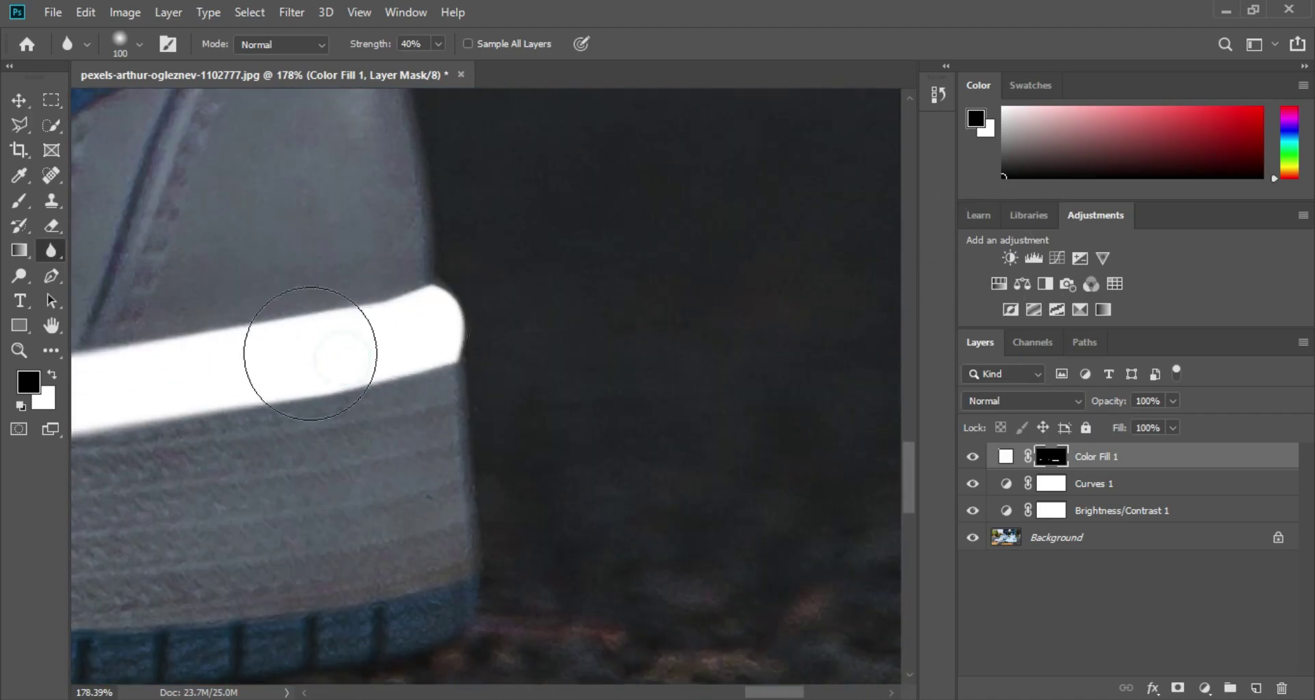
{"action": "key", "text": "z"}
{"action": "key", "text": "ctrl+0"}
Step: Give Color Fill 1 a magenta #e400ff Outer Glow at 120 px, Screen mode, 100% opacity
{"action": "key", "text": "v"}
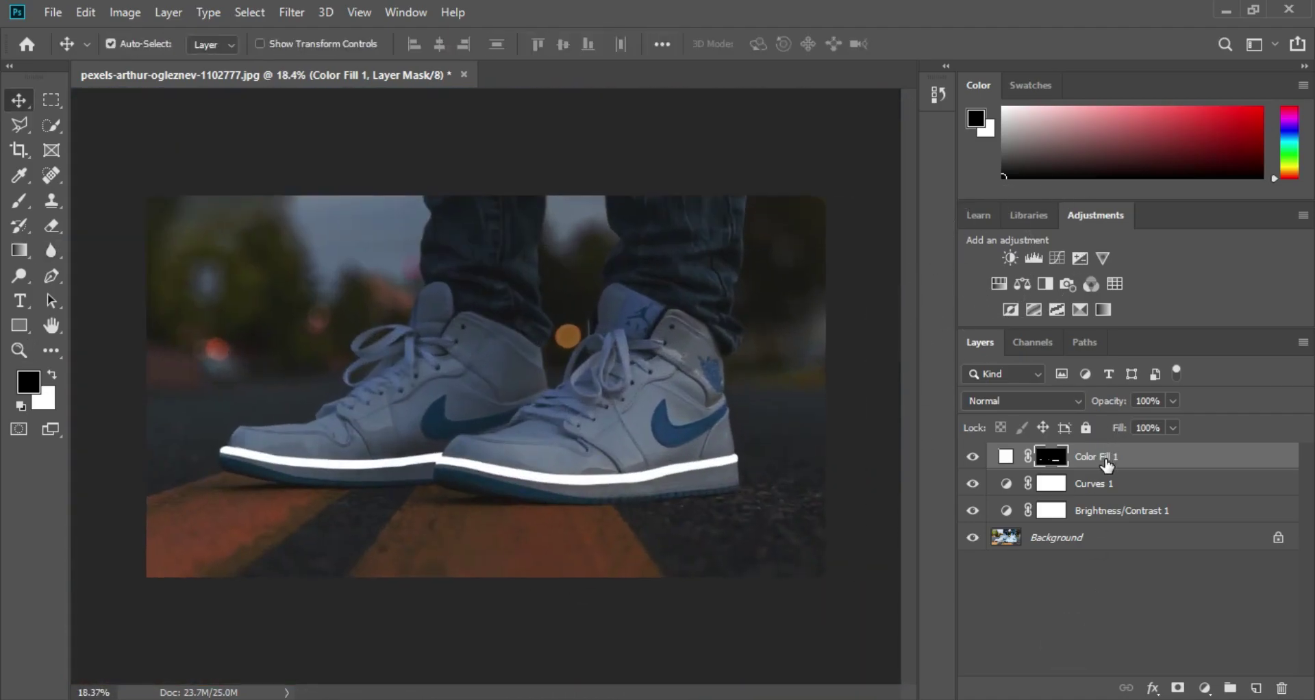
{"action": "right_click", "coordinate": [1106, 461]}
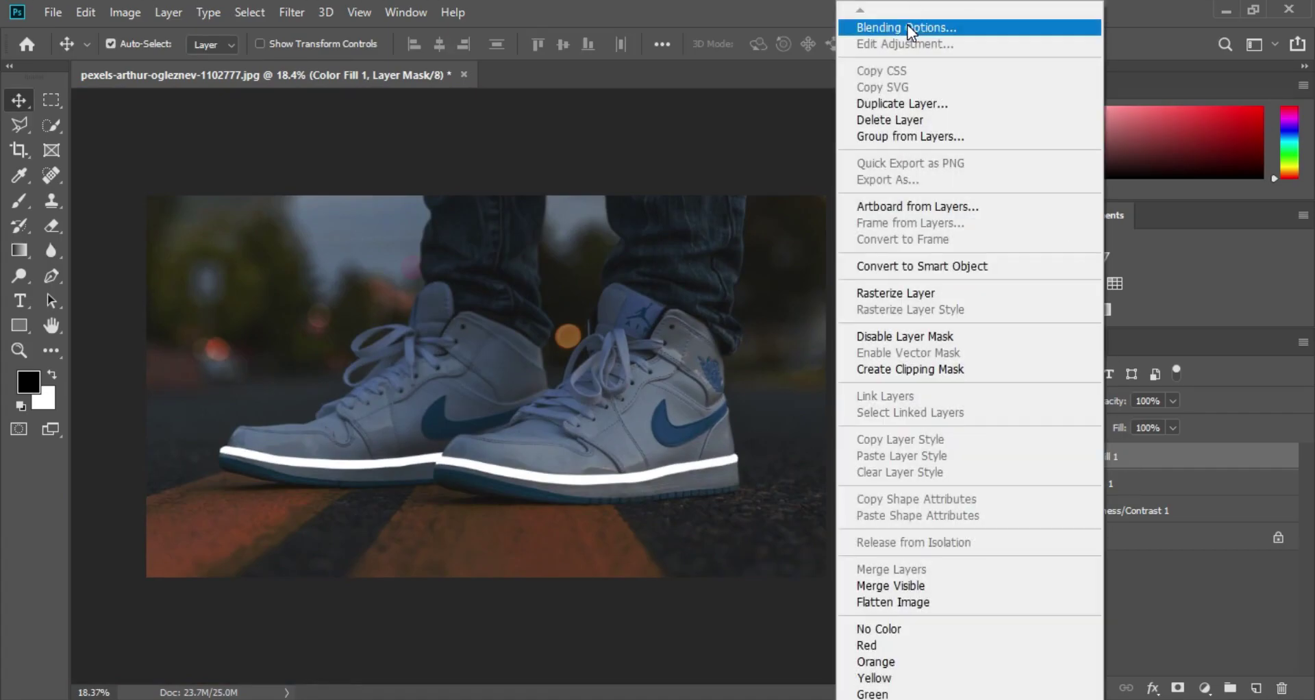
{"action": "left_click", "coordinate": [907, 27]}
{"action": "left_click", "coordinate": [418, 446]}
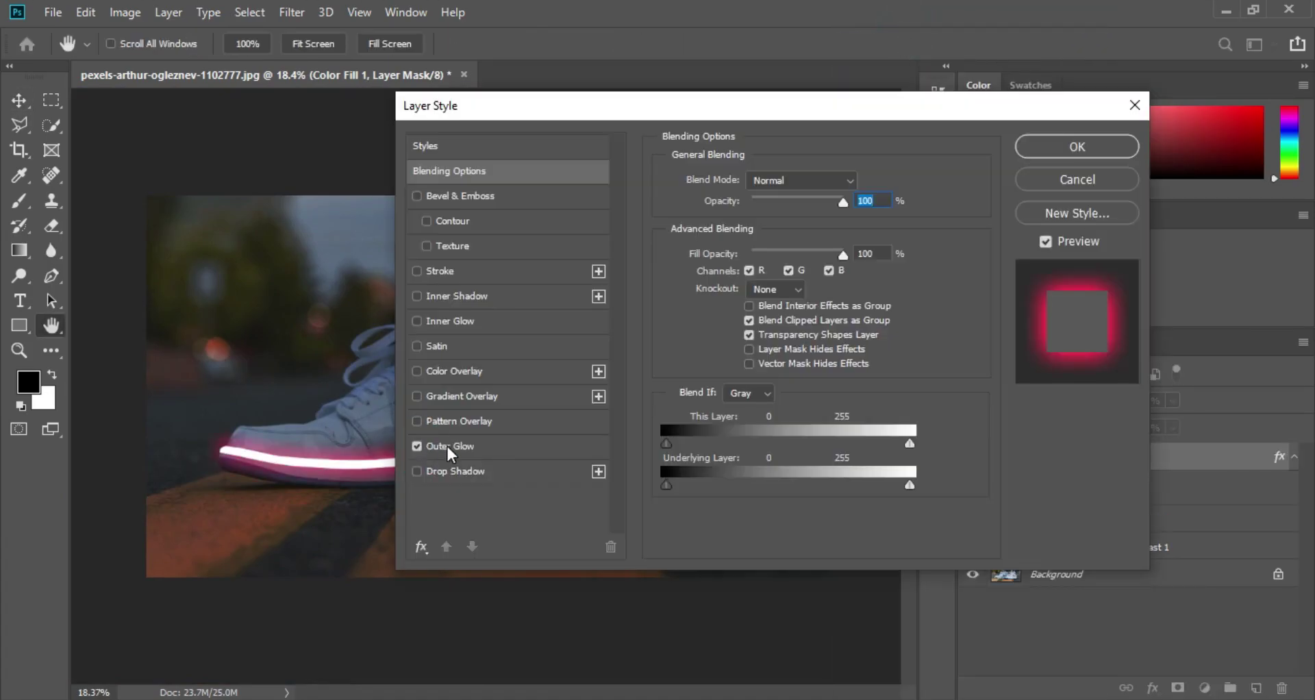
{"action": "left_click", "coordinate": [450, 452]}
{"action": "left_click_drag", "start_coordinate": [699, 108], "coordinate": [892, 75]}
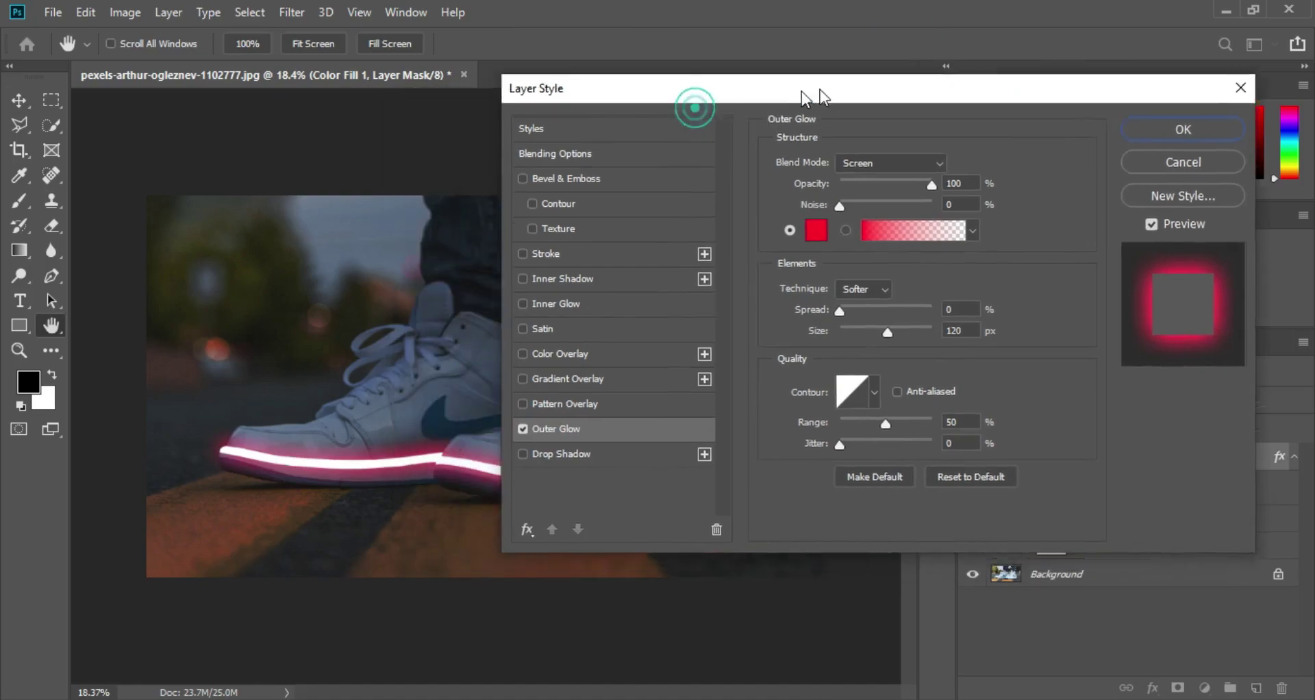
{"action": "left_click_drag", "start_coordinate": [904, 170], "coordinate": [906, 205]}
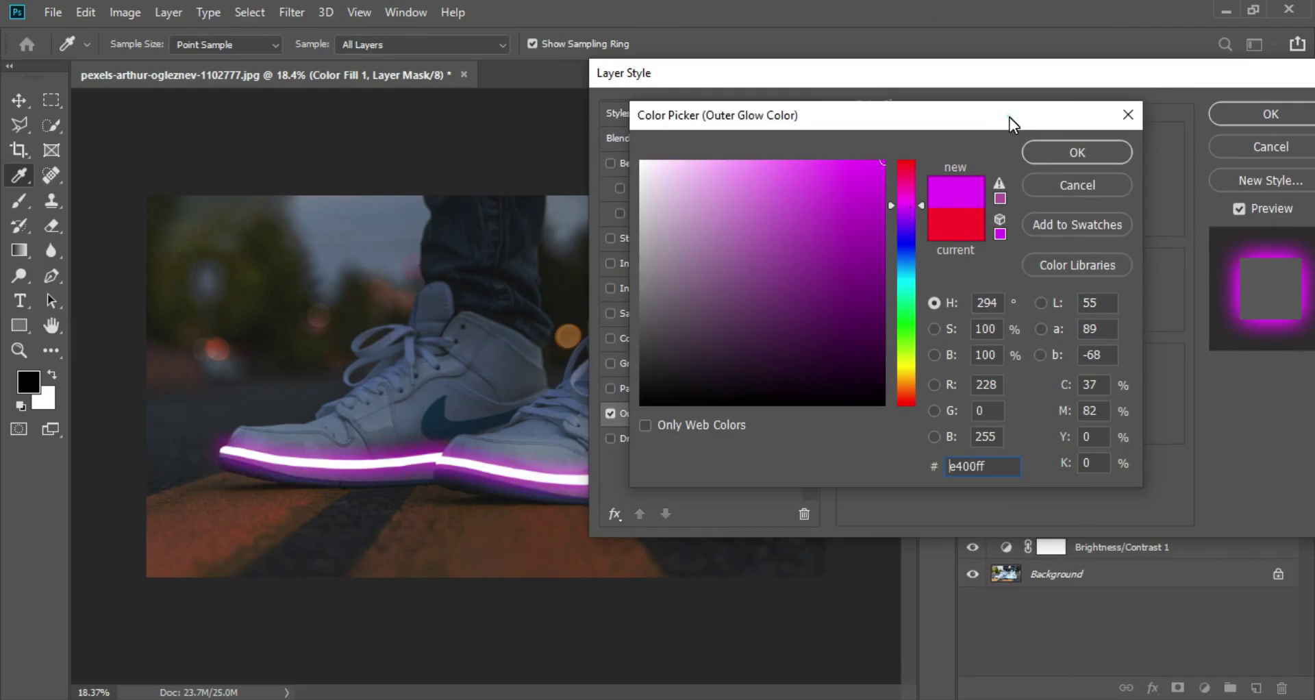
{"action": "left_click_drag", "start_coordinate": [1010, 118], "coordinate": [942, 124]}
{"action": "left_click", "coordinate": [984, 157]}
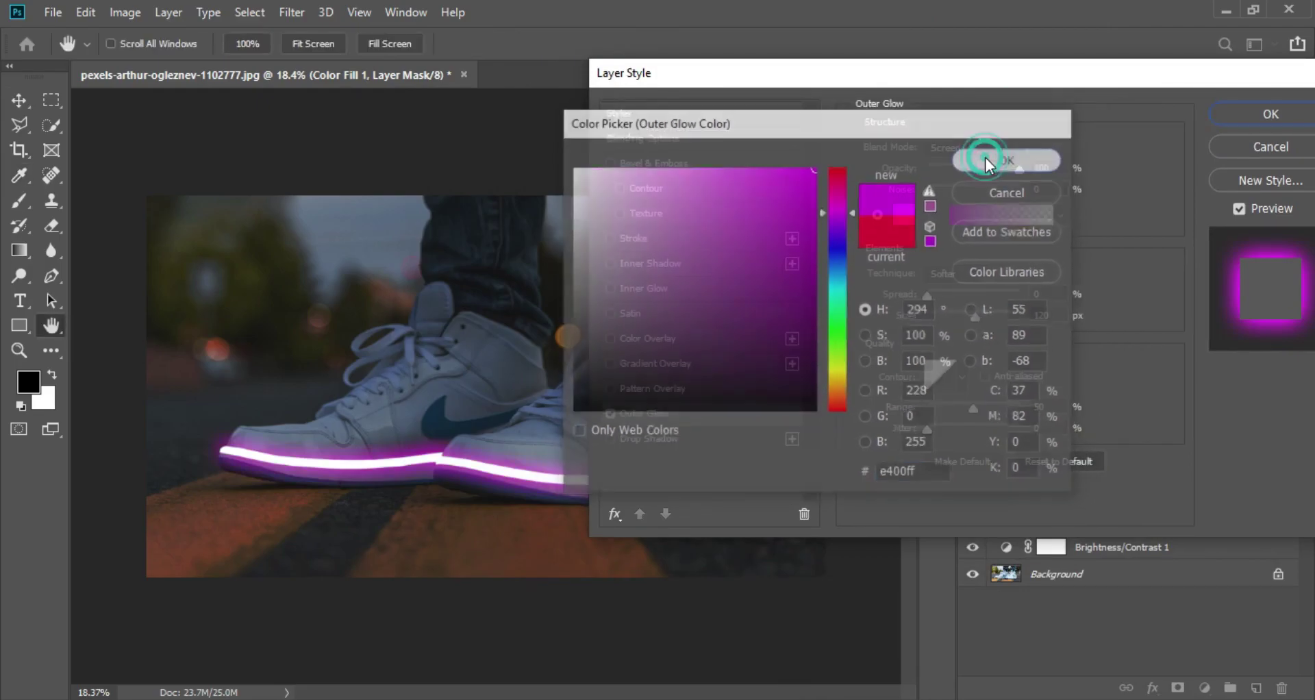
{"action": "left_click_drag", "start_coordinate": [1040, 79], "coordinate": [880, 96]}
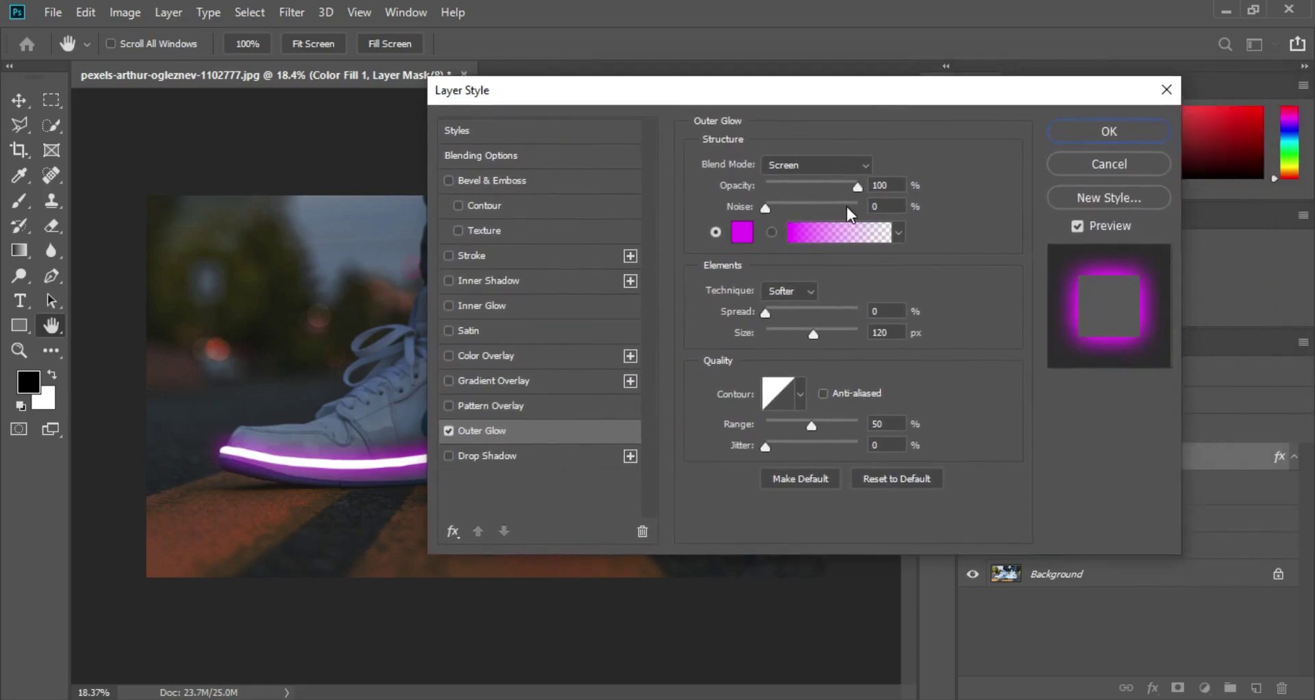
{"action": "mouse_move", "coordinate": [774, 96]}
{"action": "left_mouse_down"}
{"action": "mouse_move", "coordinate": [862, 7]}
{"action": "mouse_move", "coordinate": [862, 24]}
{"action": "left_mouse_up"}
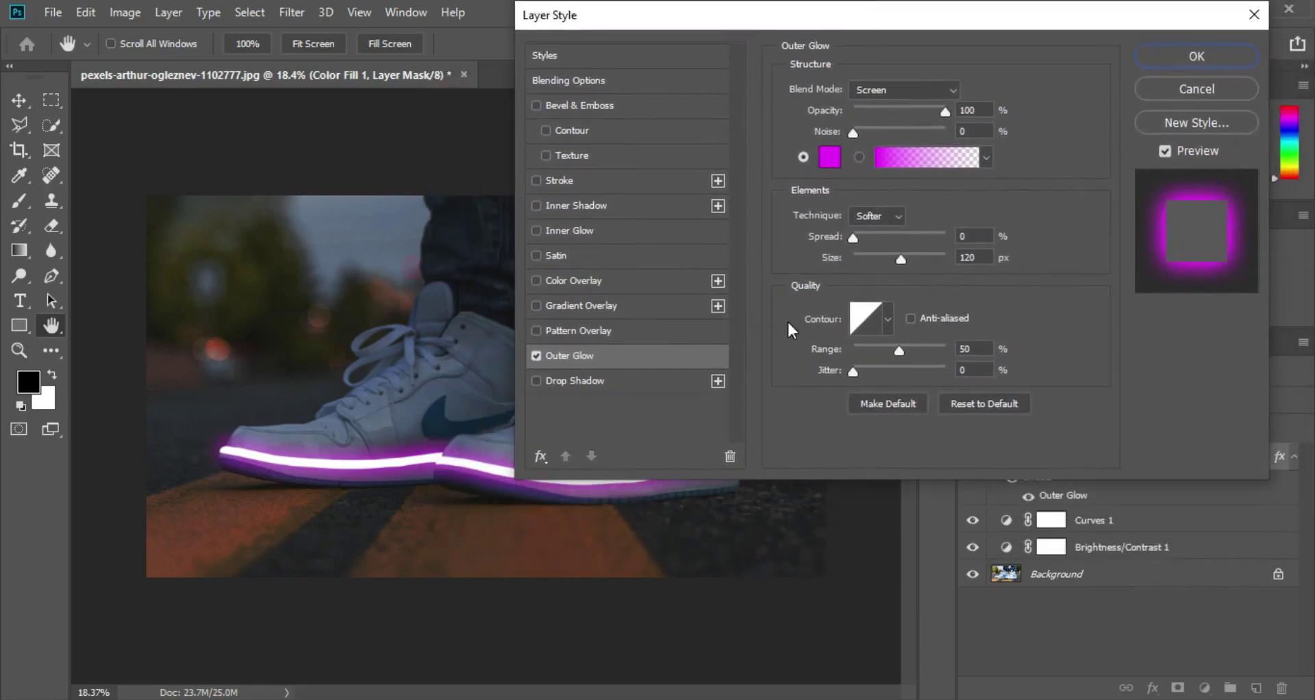
{"action": "left_click", "coordinate": [1181, 64]}
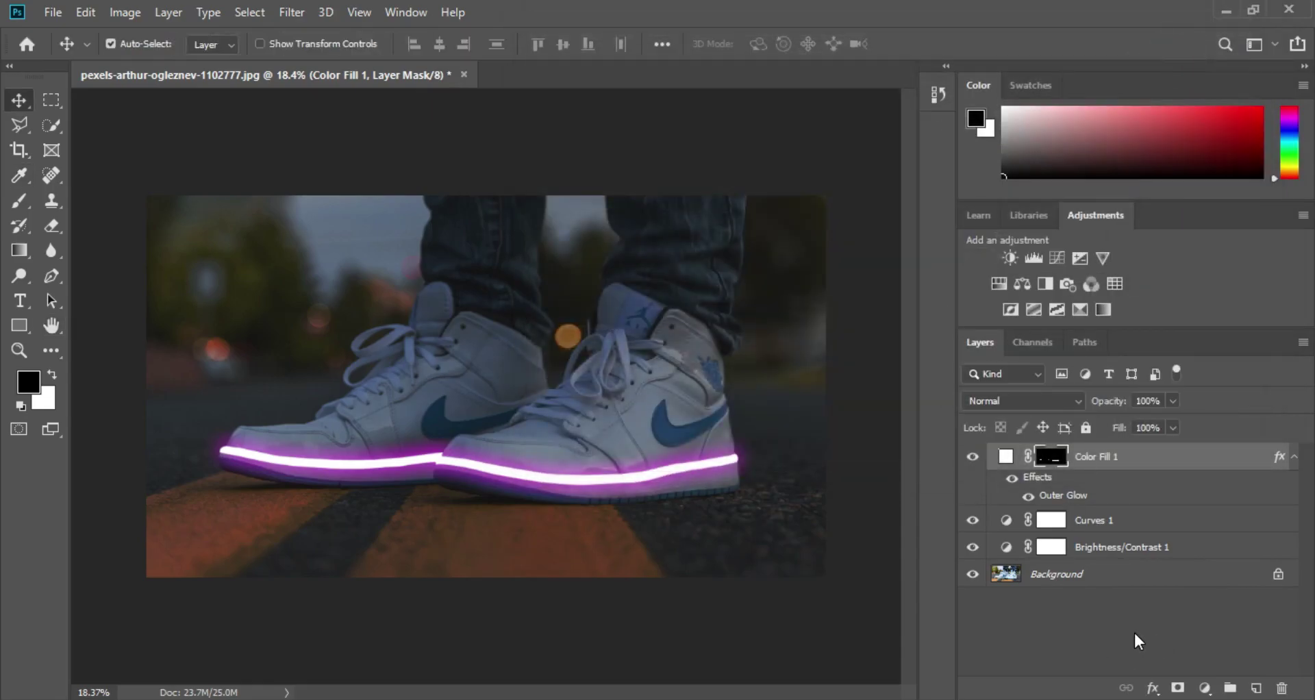
Step: Add a white Solid Color fill layer, Color Fill 2, and invert its mask to black
{"action": "left_click", "coordinate": [1210, 692]}
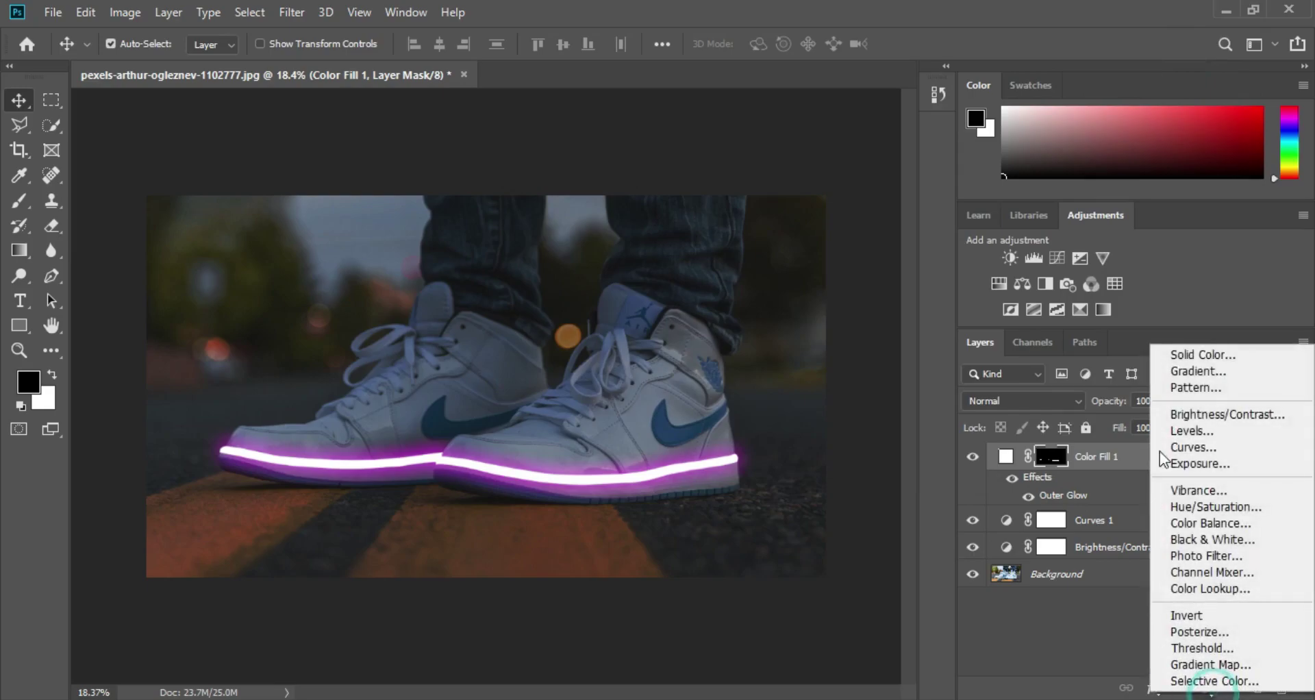
{"action": "left_click", "coordinate": [1165, 359]}
{"action": "left_click_drag", "start_coordinate": [705, 205], "coordinate": [574, 167]}
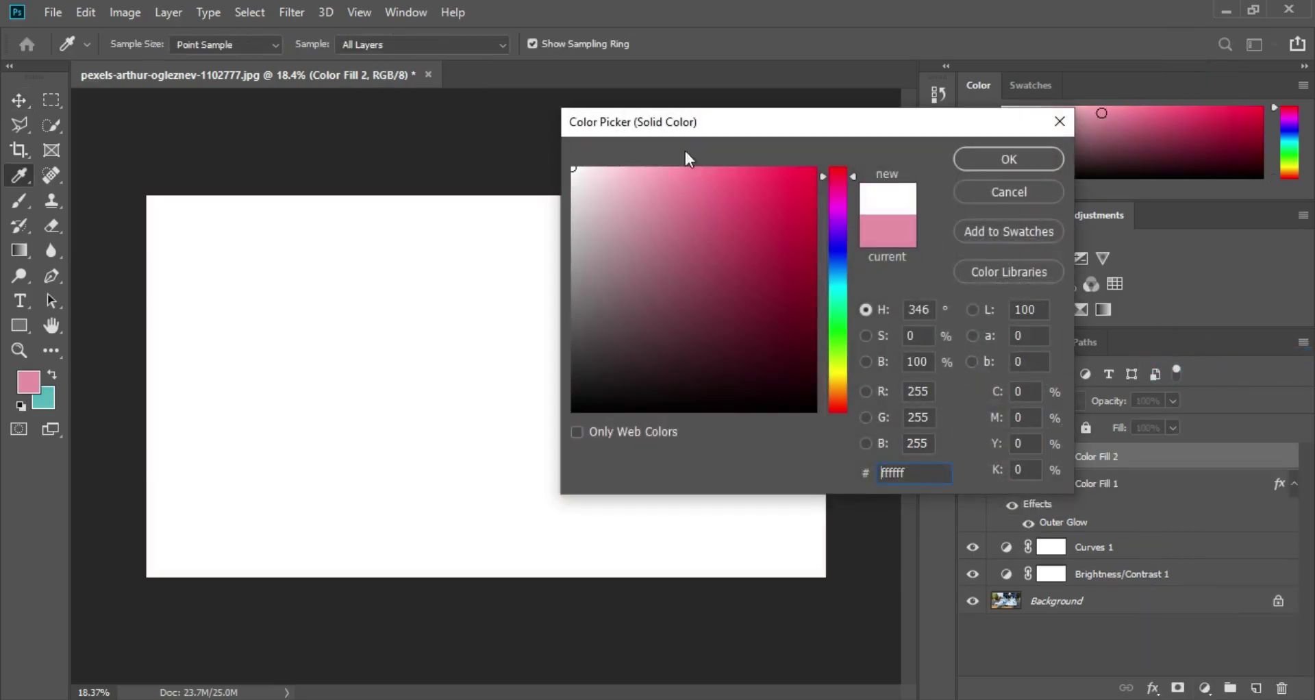
{"action": "left_click", "coordinate": [1001, 161]}
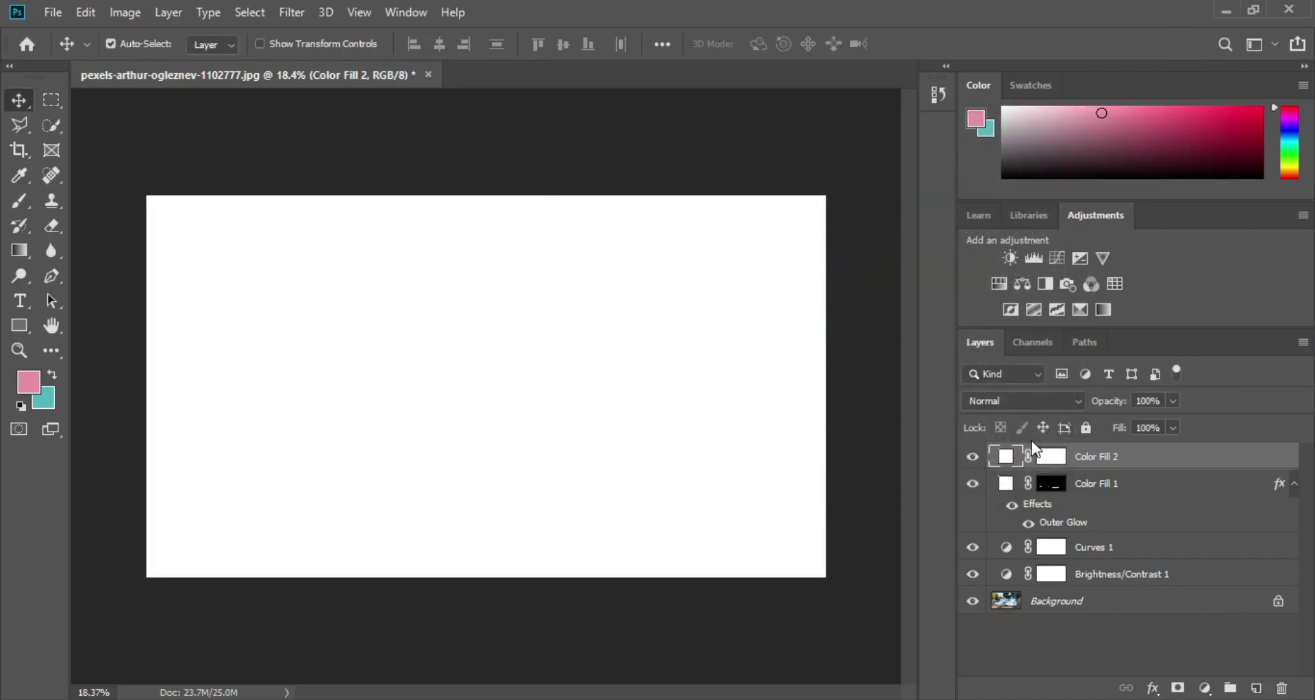
{"action": "left_click", "coordinate": [1057, 462]}
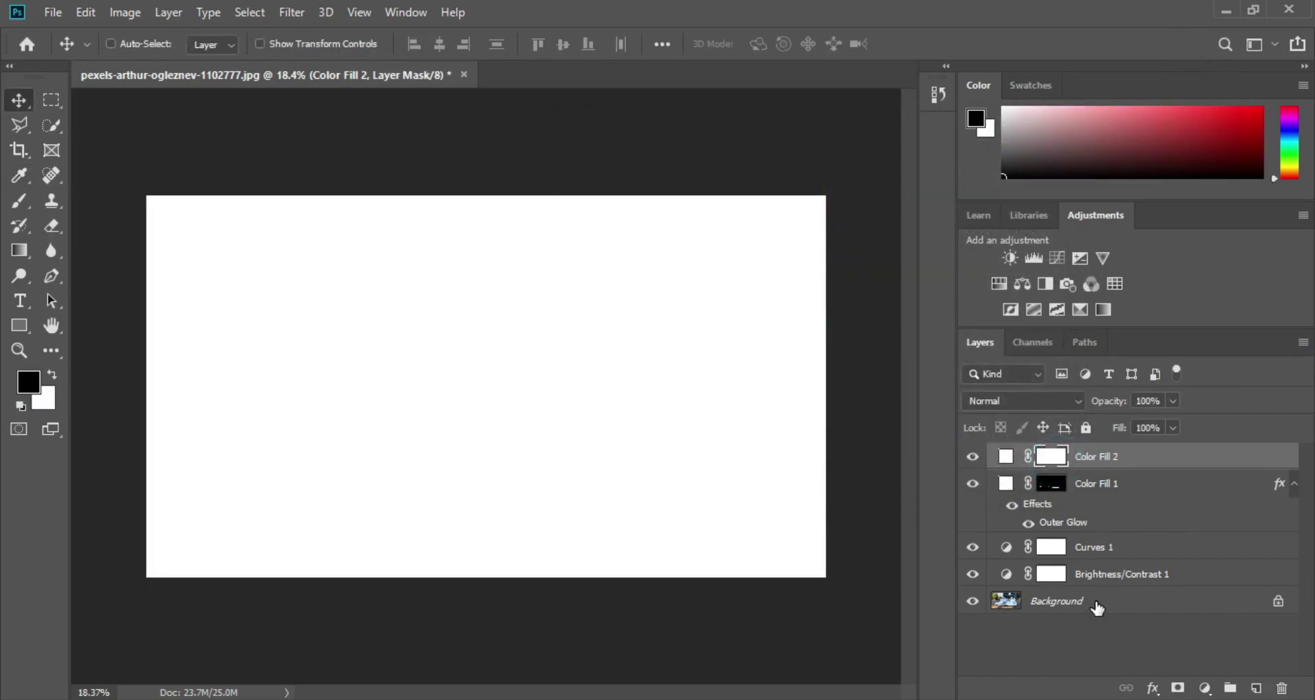
{"action": "key", "text": "ctrl+i"}
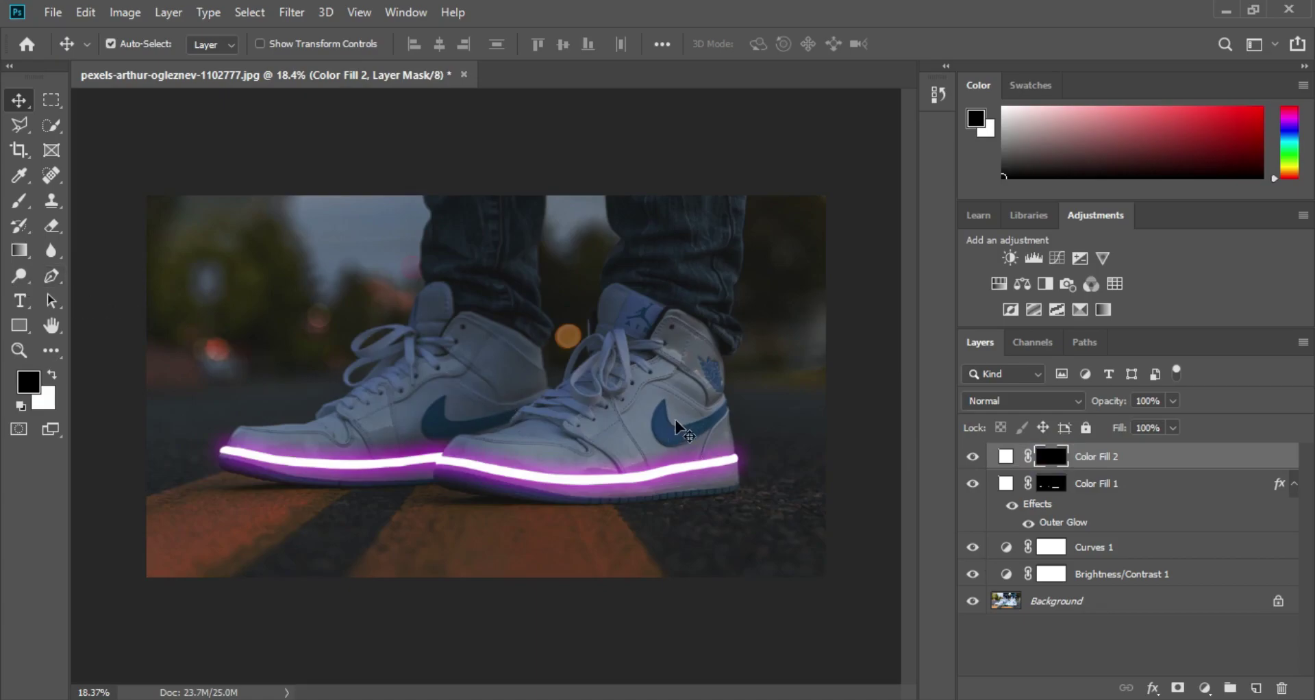
Step: Zoom in on the right sneaker's heel and trace its collar panel with a closed Pen path
{"action": "key", "text": "z"}
{"action": "mouse_move", "coordinate": [680, 368]}
{"action": "left_mouse_down"}
{"action": "mouse_move", "coordinate": [795, 478]}
{"action": "mouse_move", "coordinate": [601, 498]}
{"action": "left_mouse_up"}
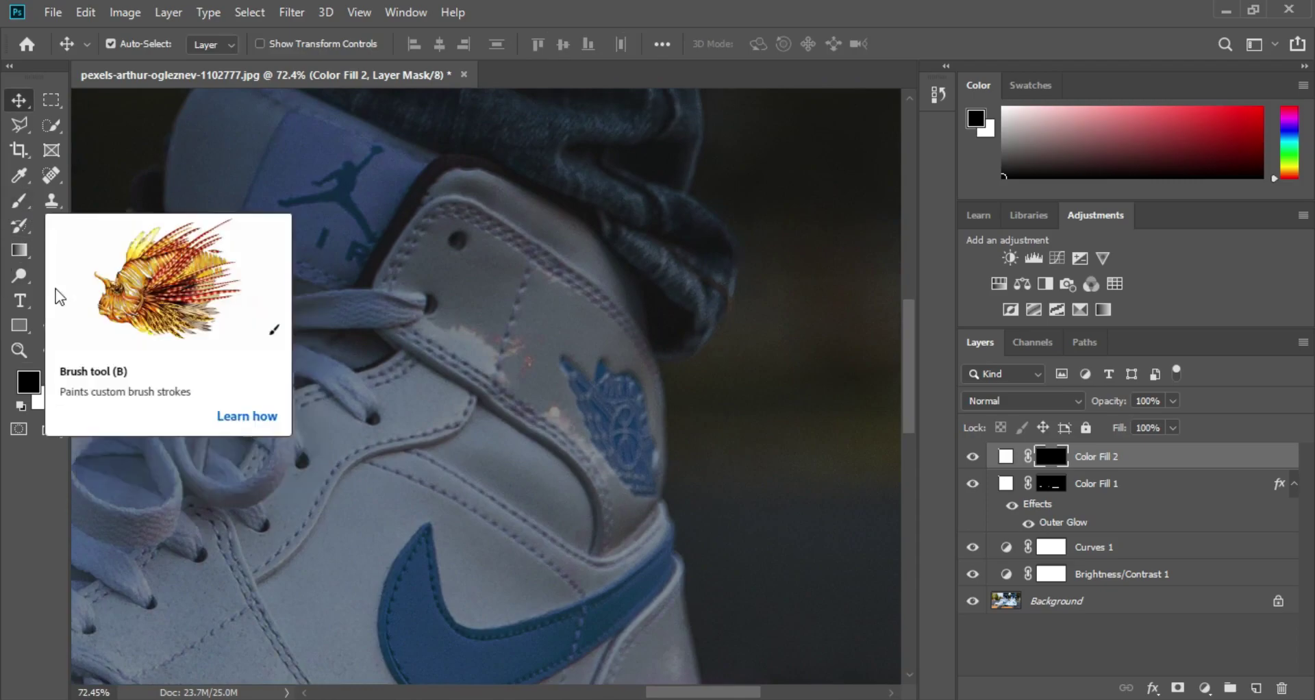
{"action": "left_click", "coordinate": [49, 277]}
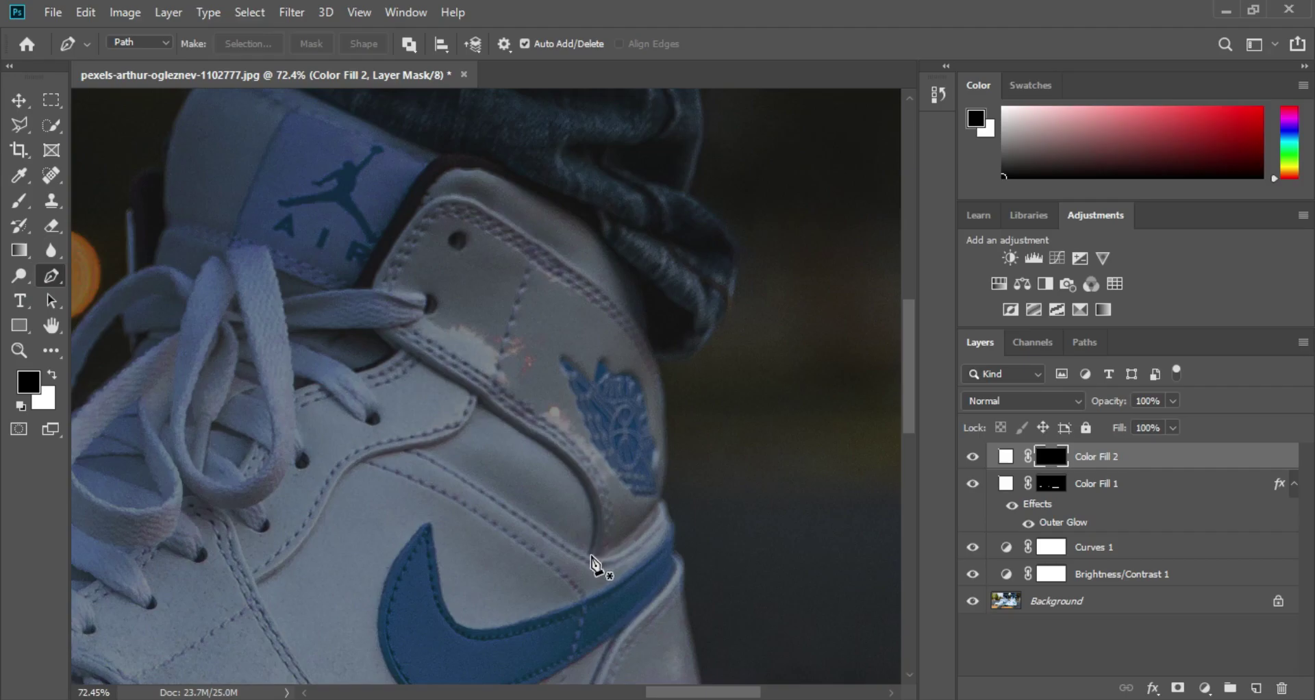
{"action": "left_click", "coordinate": [591, 555]}
{"action": "left_click_drag", "start_coordinate": [541, 444], "coordinate": [470, 402]}
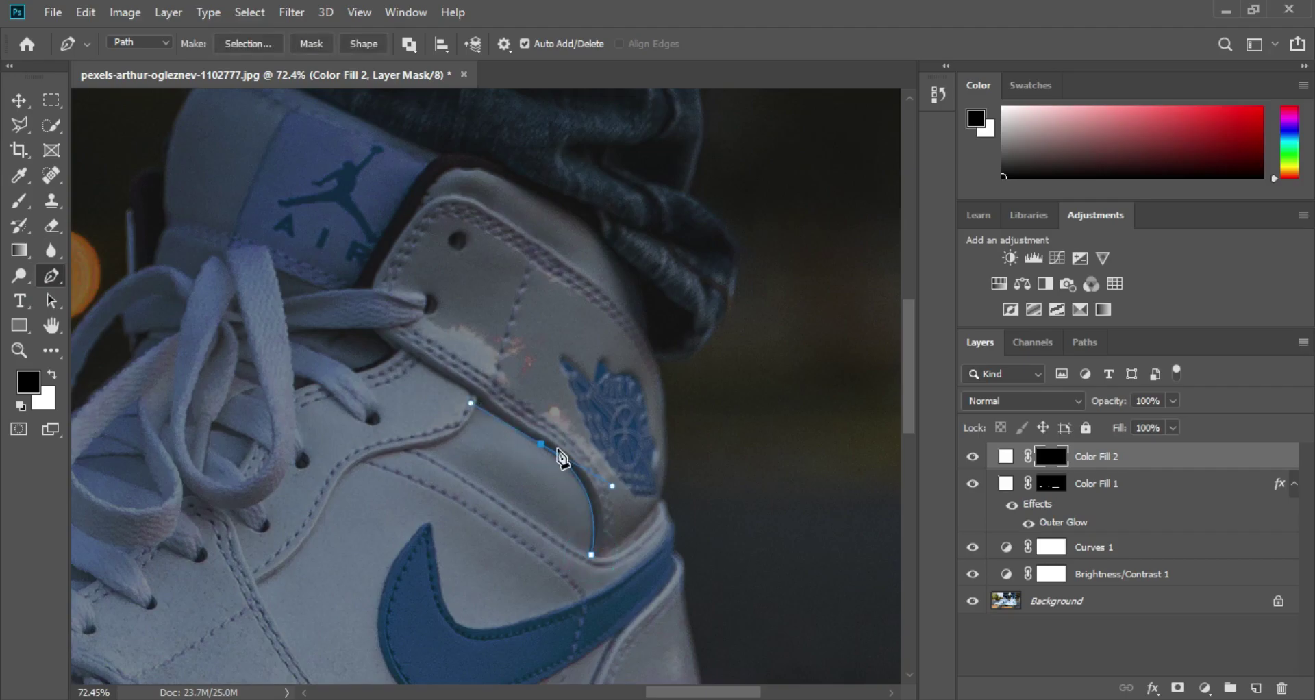
{"action": "left_click", "coordinate": [478, 400]}
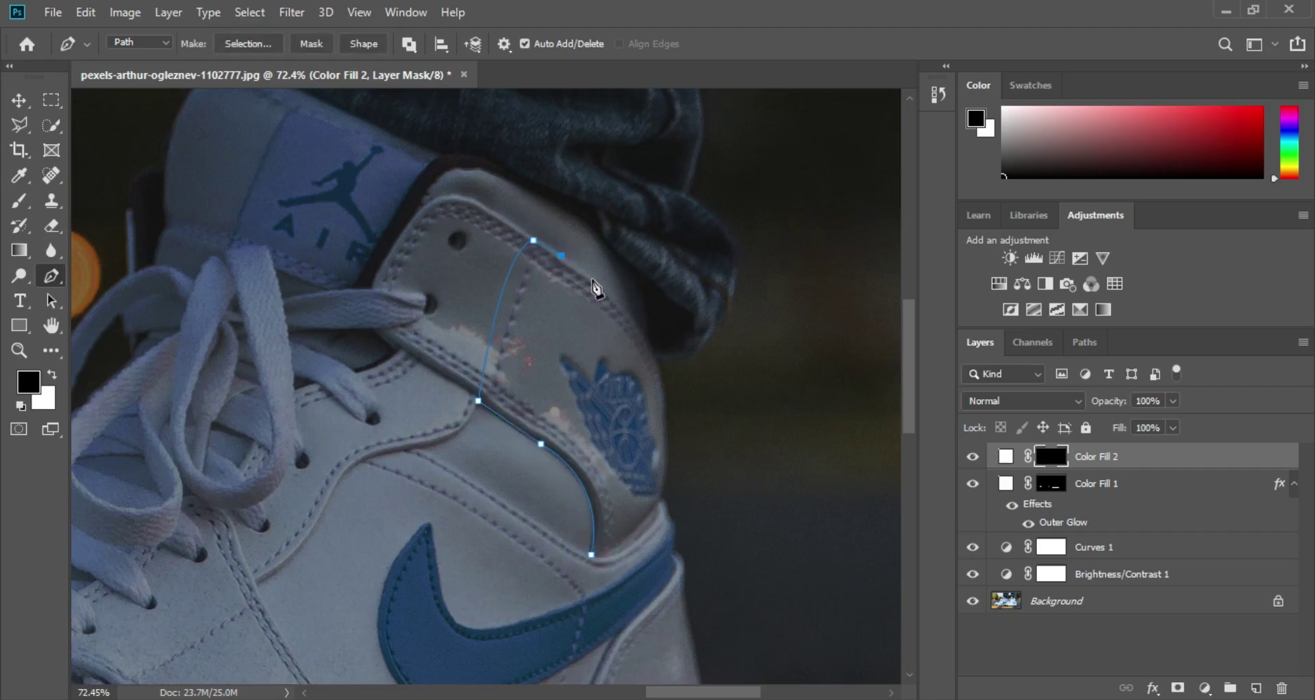
{"action": "left_click", "coordinate": [597, 284]}
{"action": "left_click_drag", "start_coordinate": [662, 496], "coordinate": [642, 574]}
{"action": "left_click", "coordinate": [591, 555]}
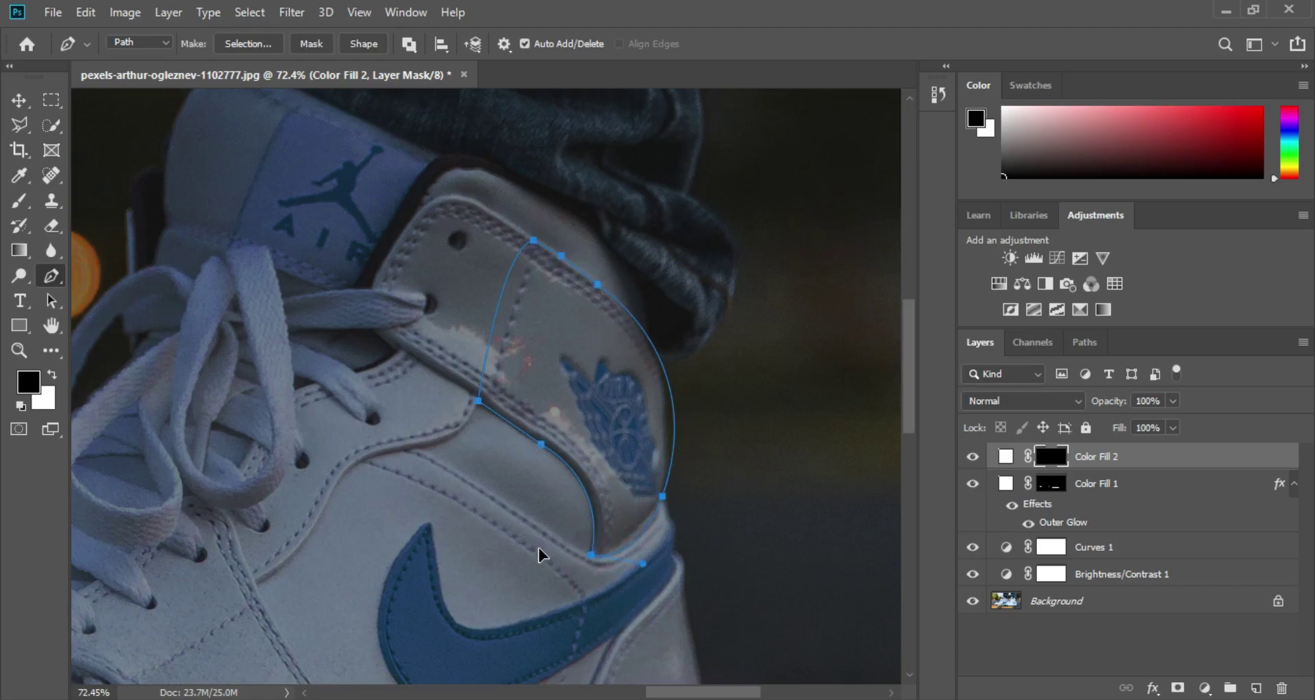
Step: Convert the heel path to a selection, fill the Color Fill 2 mask white, deselect and zoom out
{"action": "right_click", "coordinate": [612, 445]}
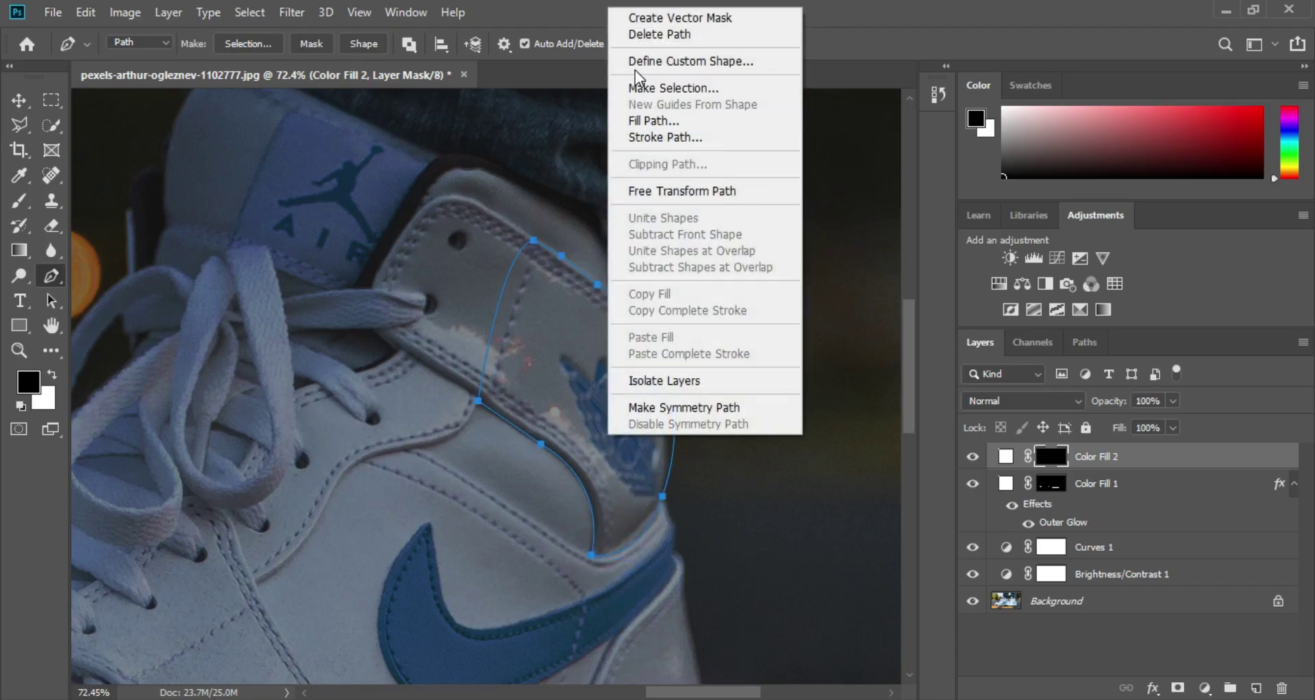
{"action": "left_click", "coordinate": [658, 88]}
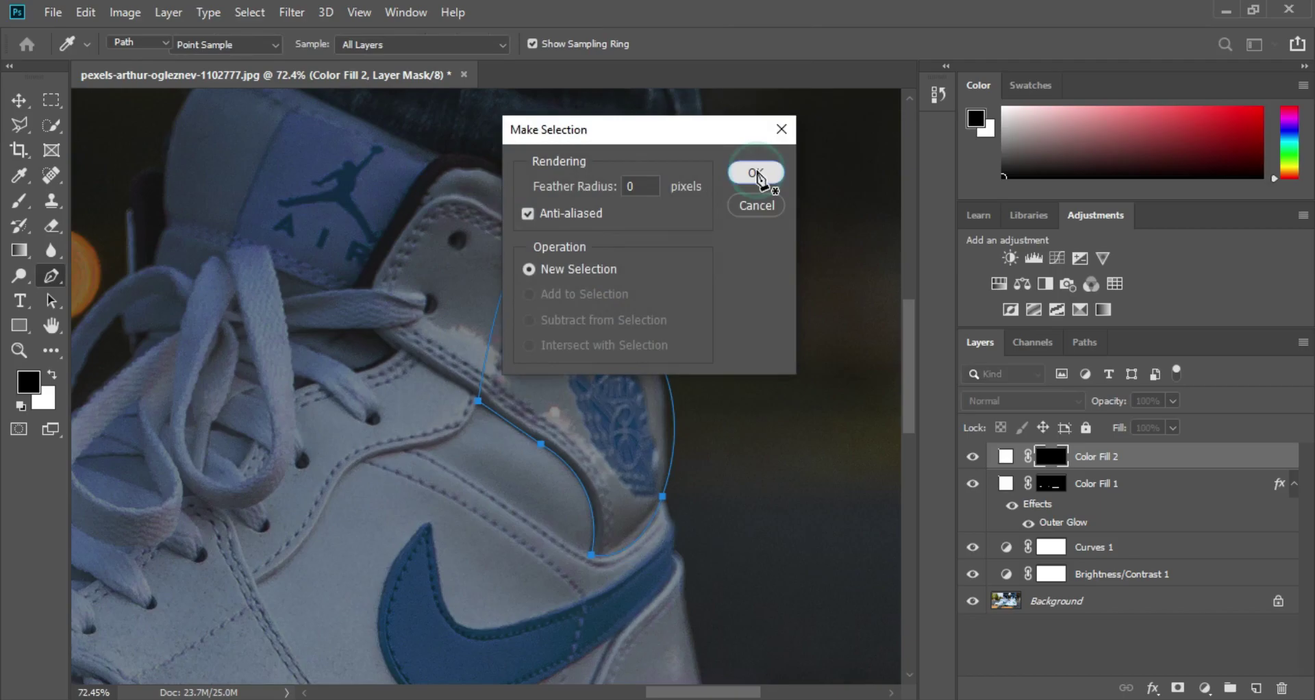
{"action": "left_click", "coordinate": [756, 174]}
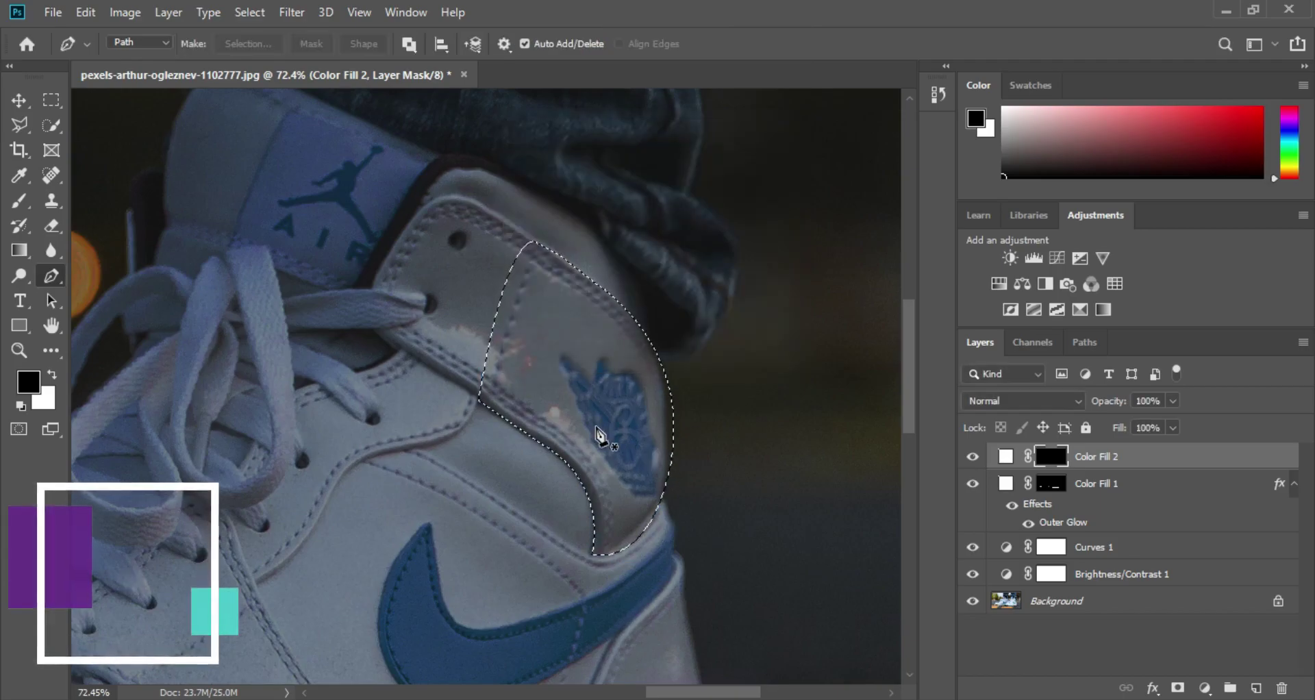
{"action": "key", "text": "Delete"}
{"action": "key", "text": "z"}
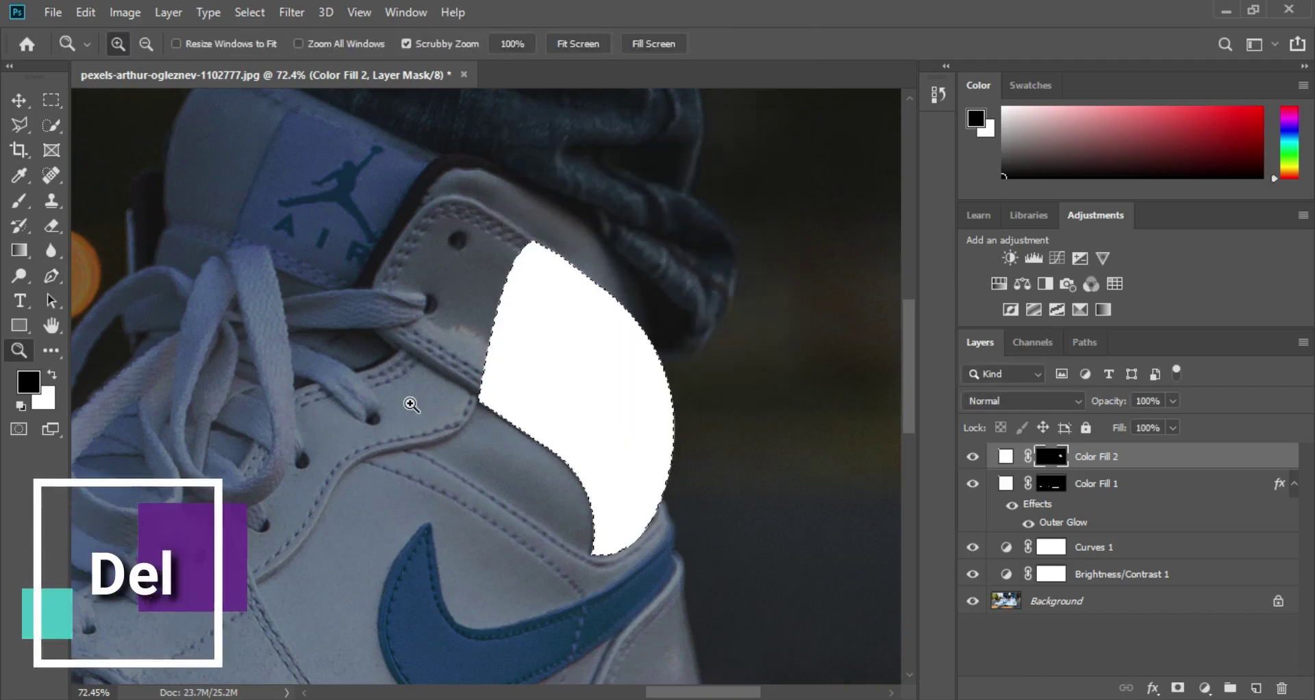
{"action": "mouse_move", "coordinate": [412, 404]}
{"action": "left_mouse_down"}
{"action": "mouse_move", "coordinate": [402, 396]}
{"action": "mouse_move", "coordinate": [367, 414]}
{"action": "left_mouse_up"}
{"action": "key", "text": "ctrl+d"}
{"action": "key", "text": "p"}
{"action": "mouse_move", "coordinate": [241, 385]}
{"action": "left_mouse_down"}
{"action": "mouse_move", "coordinate": [536, 507]}
{"action": "mouse_move", "coordinate": [553, 447]}
{"action": "mouse_move", "coordinate": [631, 473]}
{"action": "mouse_move", "coordinate": [468, 466]}
{"action": "left_mouse_up"}
Step: Trace the left sneaker's heel panel with a closed Pen path
{"action": "key", "text": "z"}
{"action": "key", "text": "p"}
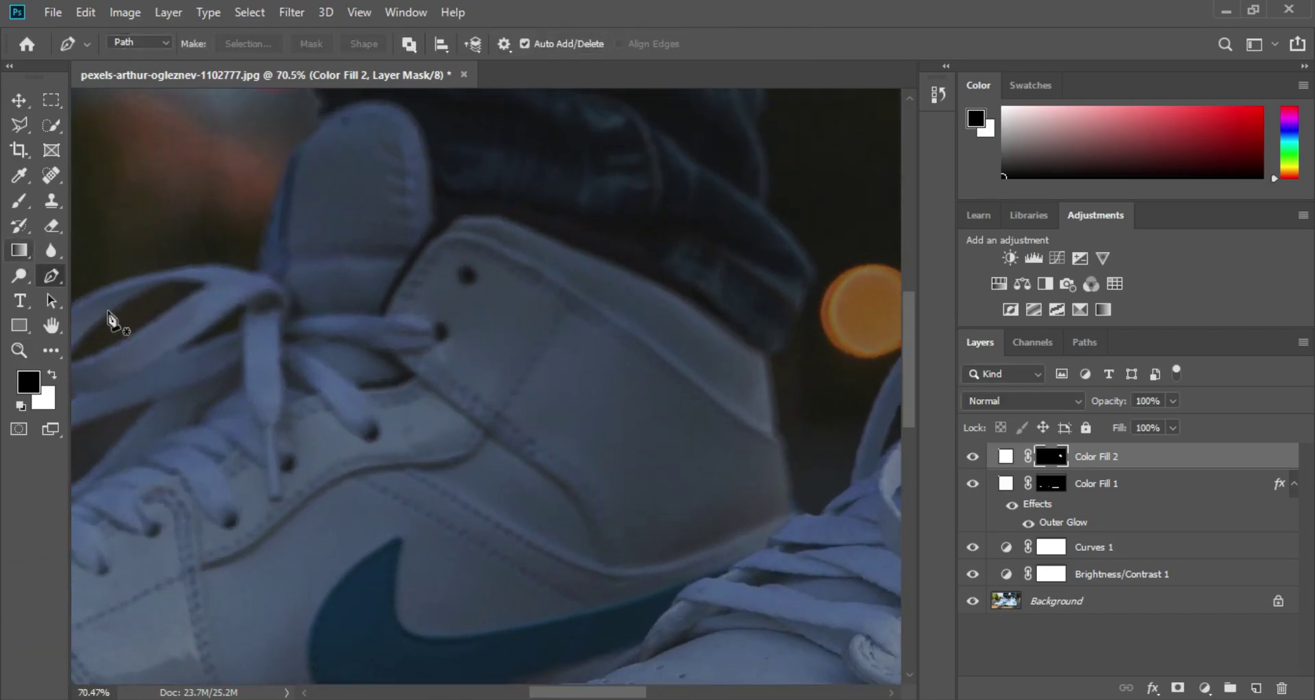
{"action": "left_click", "coordinate": [600, 564]}
{"action": "left_click_drag", "start_coordinate": [526, 462], "coordinate": [463, 434]}
{"action": "left_click", "coordinate": [486, 434]}
{"action": "left_click", "coordinate": [568, 288]}
{"action": "left_click", "coordinate": [660, 352]}
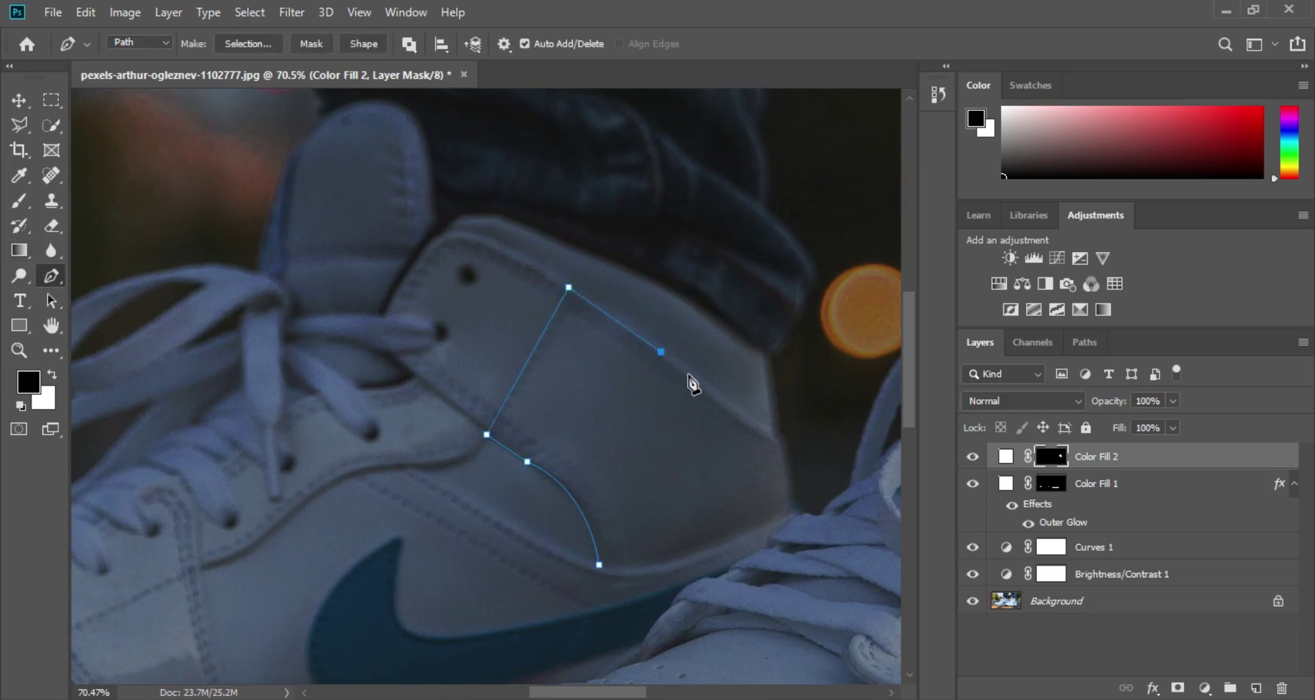
{"action": "left_click", "coordinate": [785, 524]}
{"action": "left_click", "coordinate": [600, 565]}
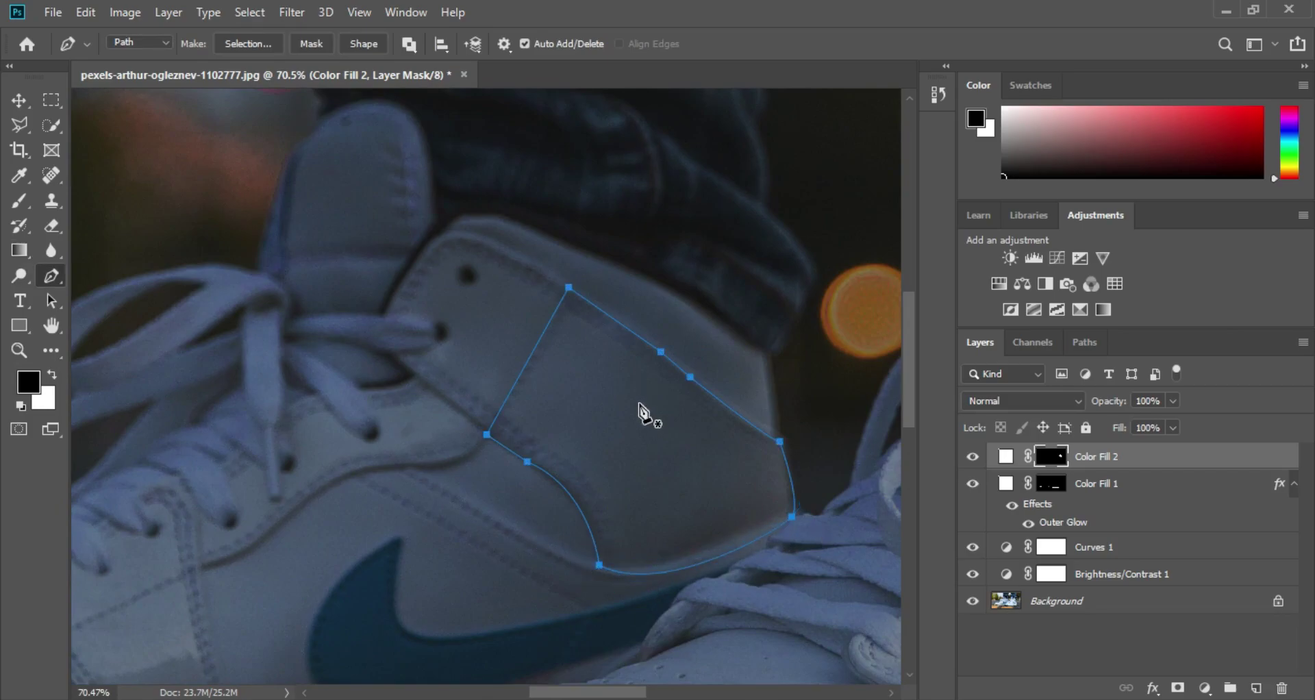
Step: Turn the left heel path into a selection, fill it white, and zoom out to the whole image
{"action": "right_click", "coordinate": [642, 410]}
{"action": "left_click", "coordinate": [689, 354]}
{"action": "left_click", "coordinate": [747, 174]}
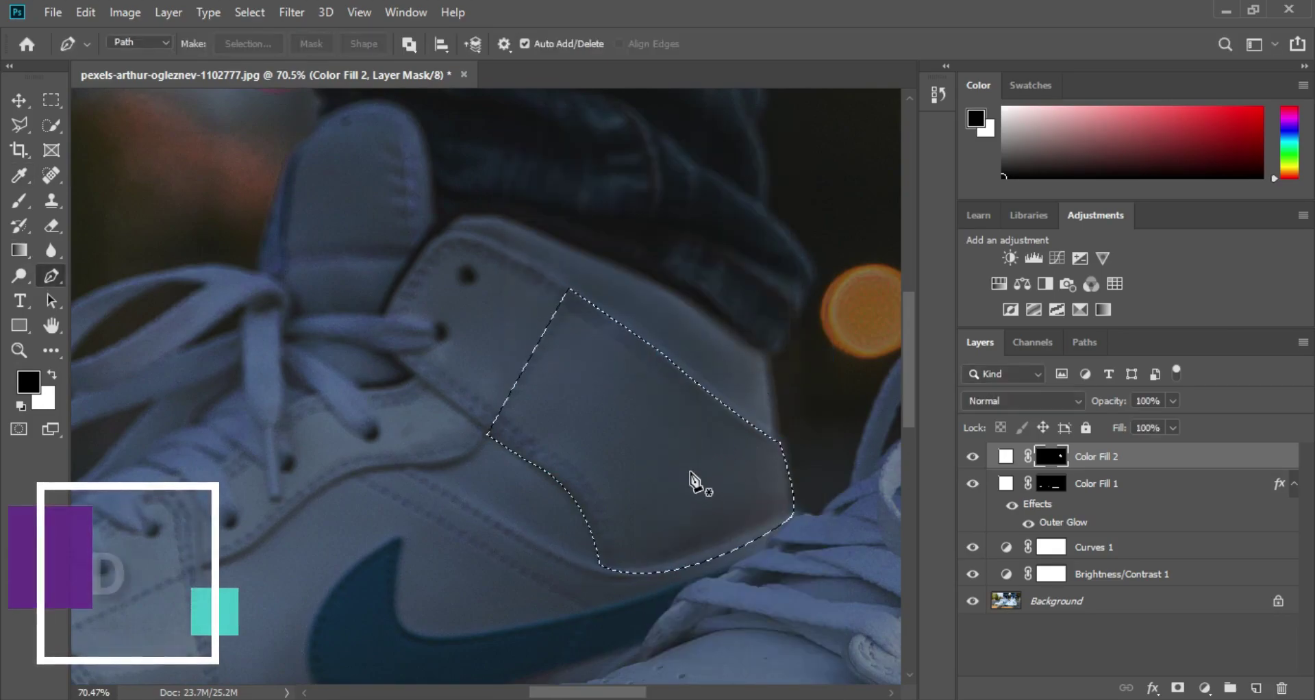
{"action": "key", "text": "ctrl+BackSpace"}
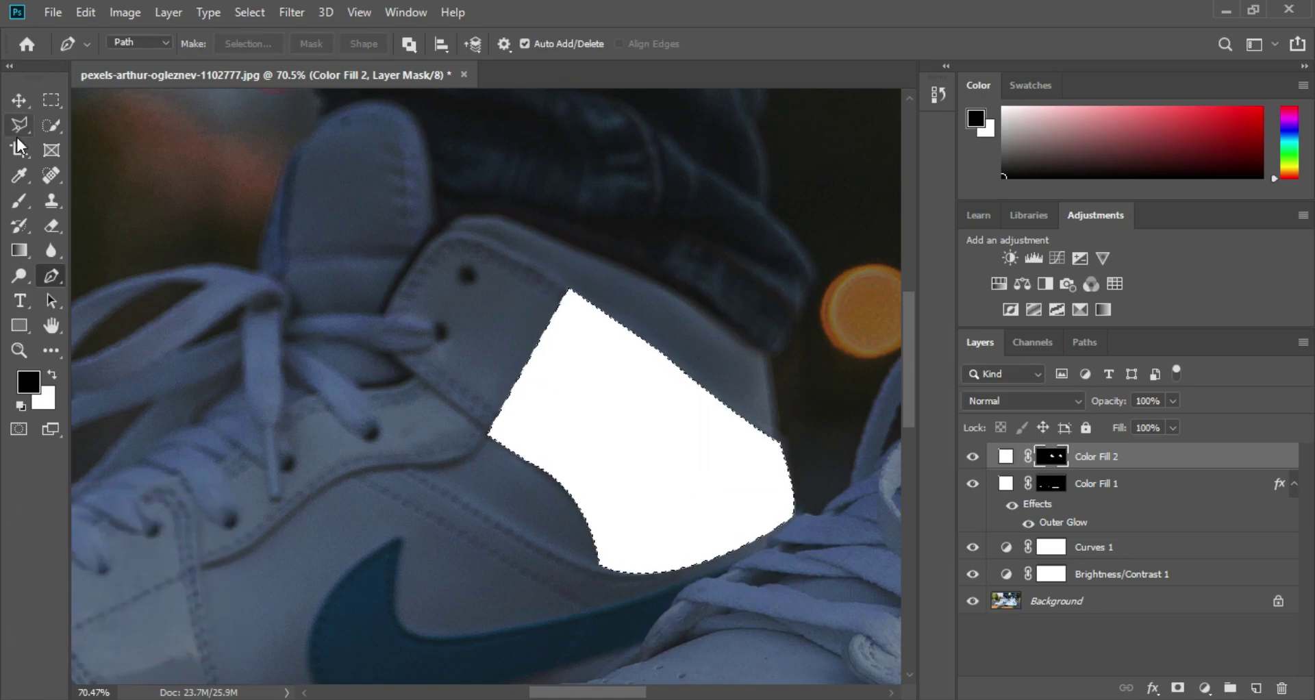
{"action": "left_click", "coordinate": [19, 105]}
{"action": "left_click_drag", "start_coordinate": [648, 449], "coordinate": [594, 473]}
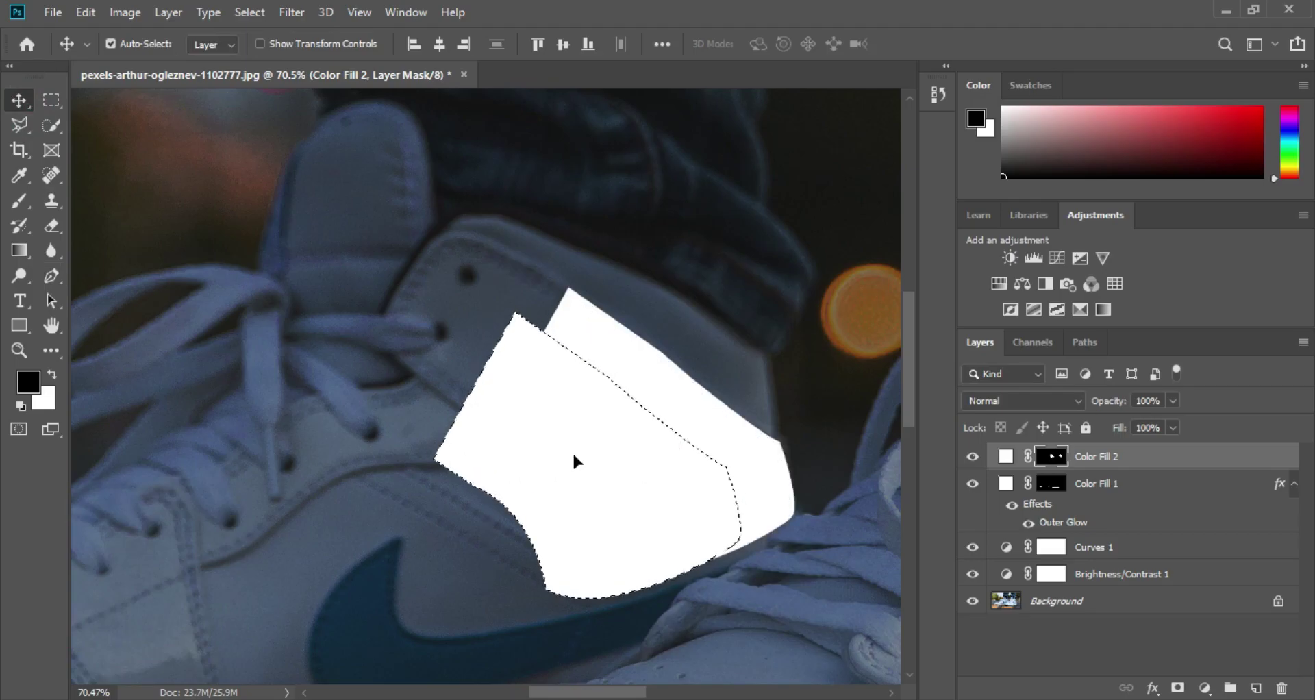
{"action": "key", "text": "ctrl+z"}
{"action": "key", "text": "z"}
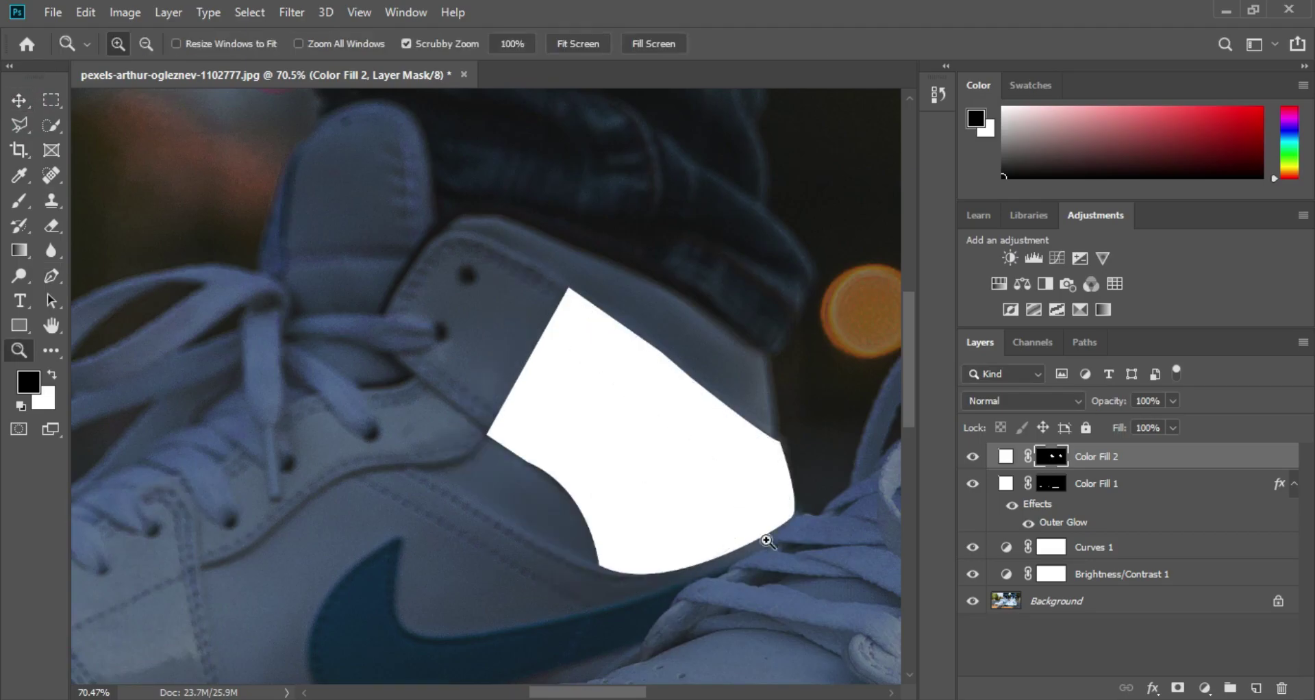
{"action": "left_click_drag", "start_coordinate": [798, 532], "coordinate": [693, 580]}
{"action": "key", "text": "v"}
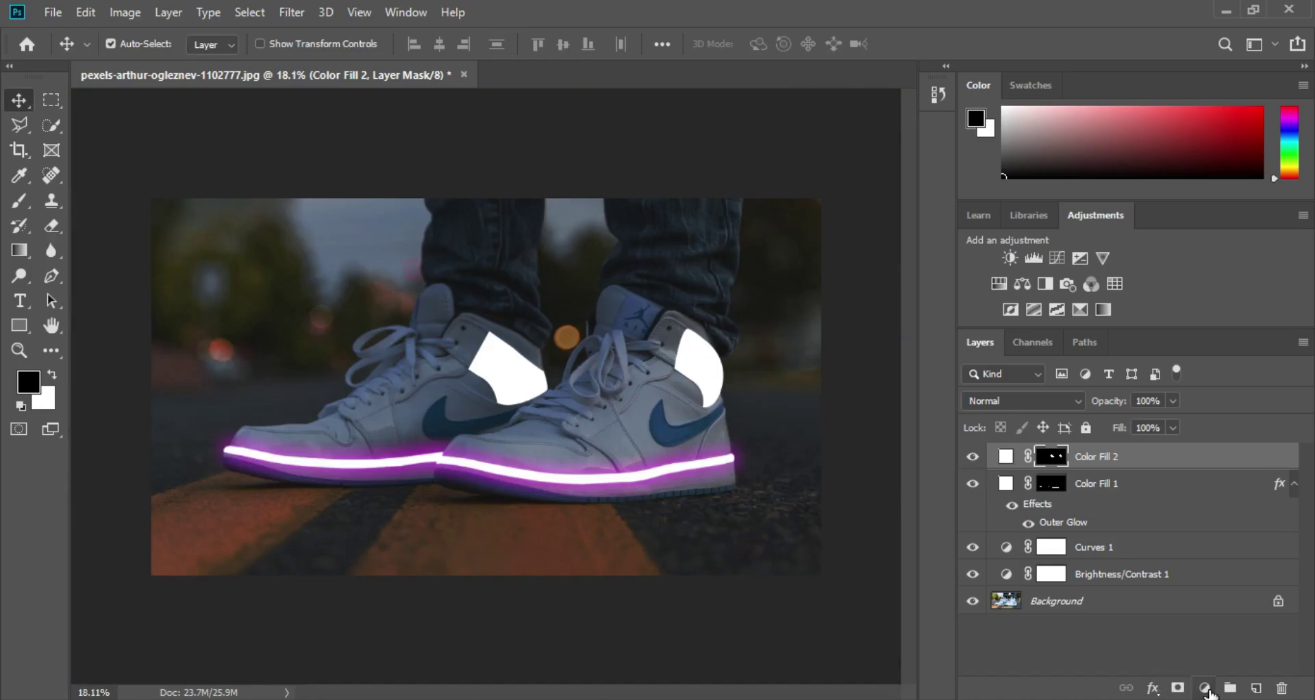
Step: Give Color Fill 2 an Outer Glow layer style in green #00ff48
{"action": "right_click", "coordinate": [1133, 469]}
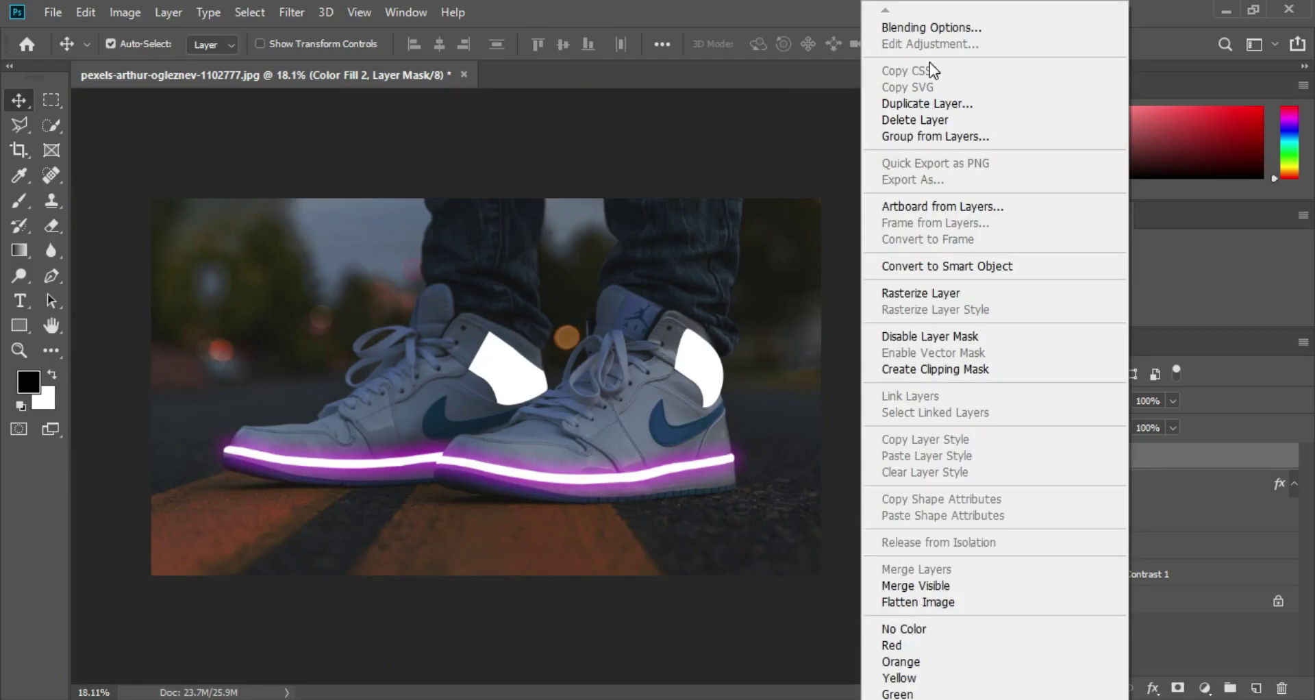
{"action": "left_click", "coordinate": [920, 30]}
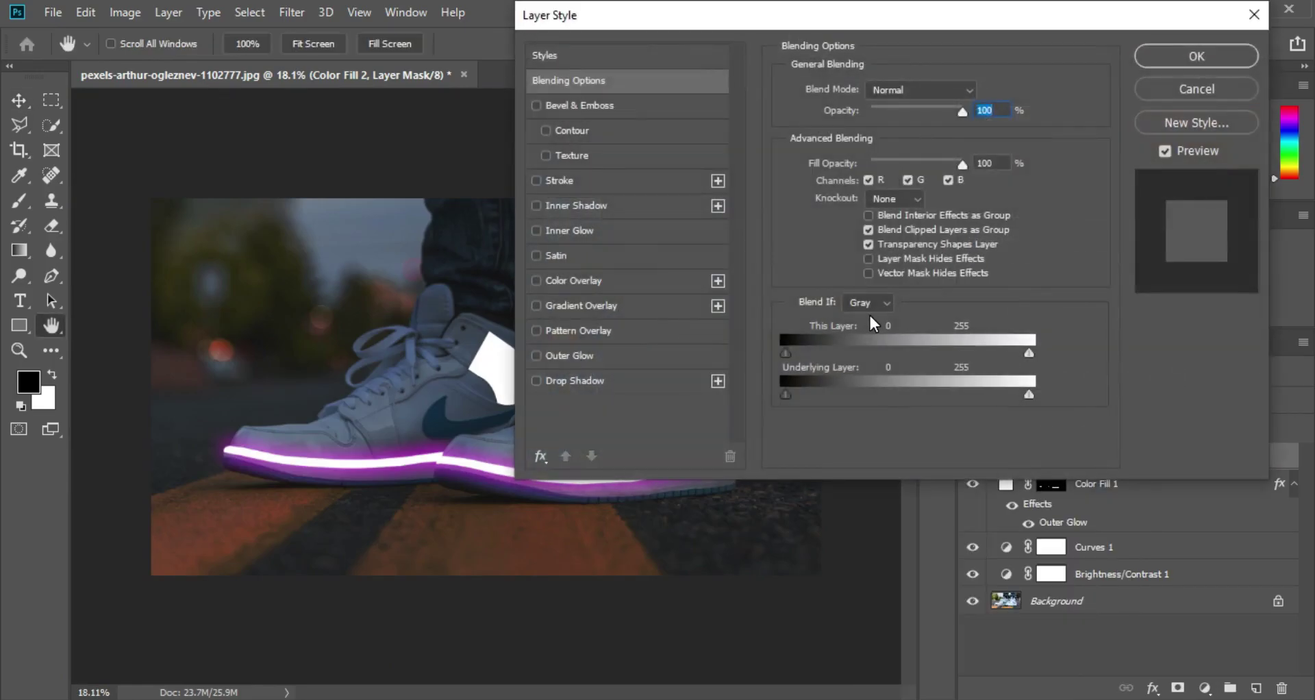
{"action": "left_click", "coordinate": [555, 356]}
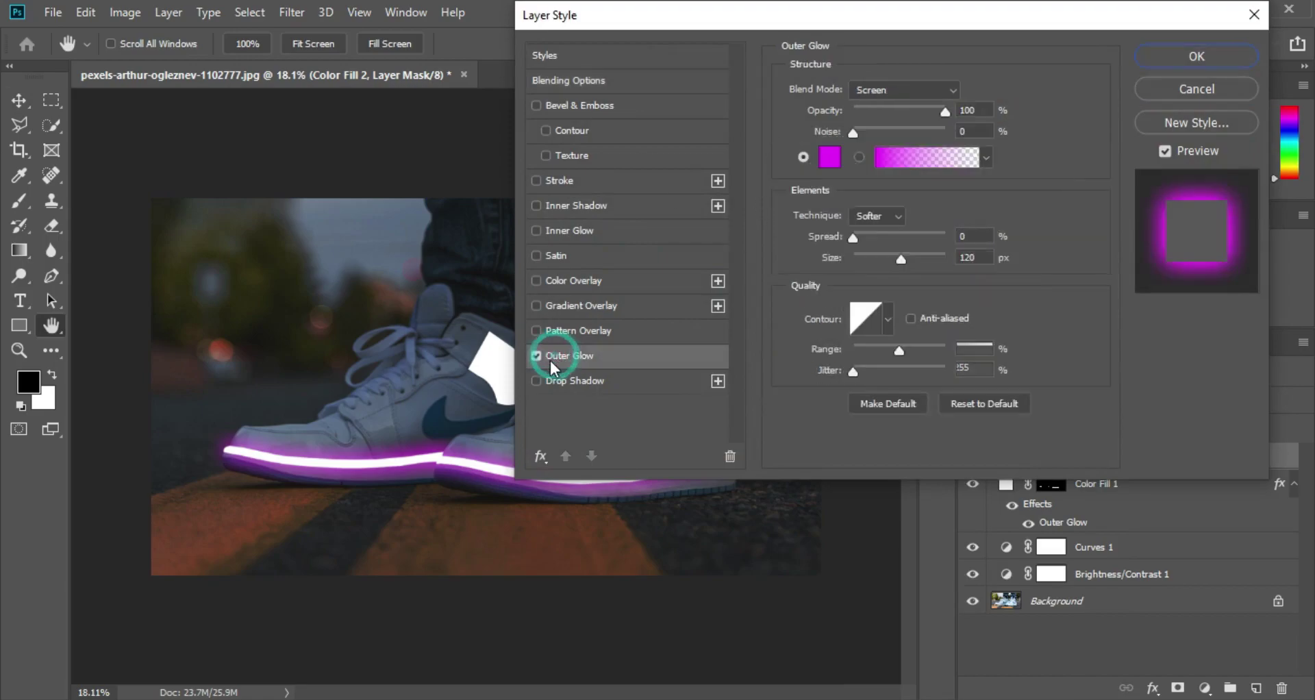
{"action": "mouse_move", "coordinate": [861, 33]}
{"action": "left_mouse_down"}
{"action": "mouse_move", "coordinate": [999, 103]}
{"action": "mouse_move", "coordinate": [1043, 212]}
{"action": "mouse_move", "coordinate": [1024, 180]}
{"action": "left_mouse_up"}
{"action": "left_click", "coordinate": [990, 312]}
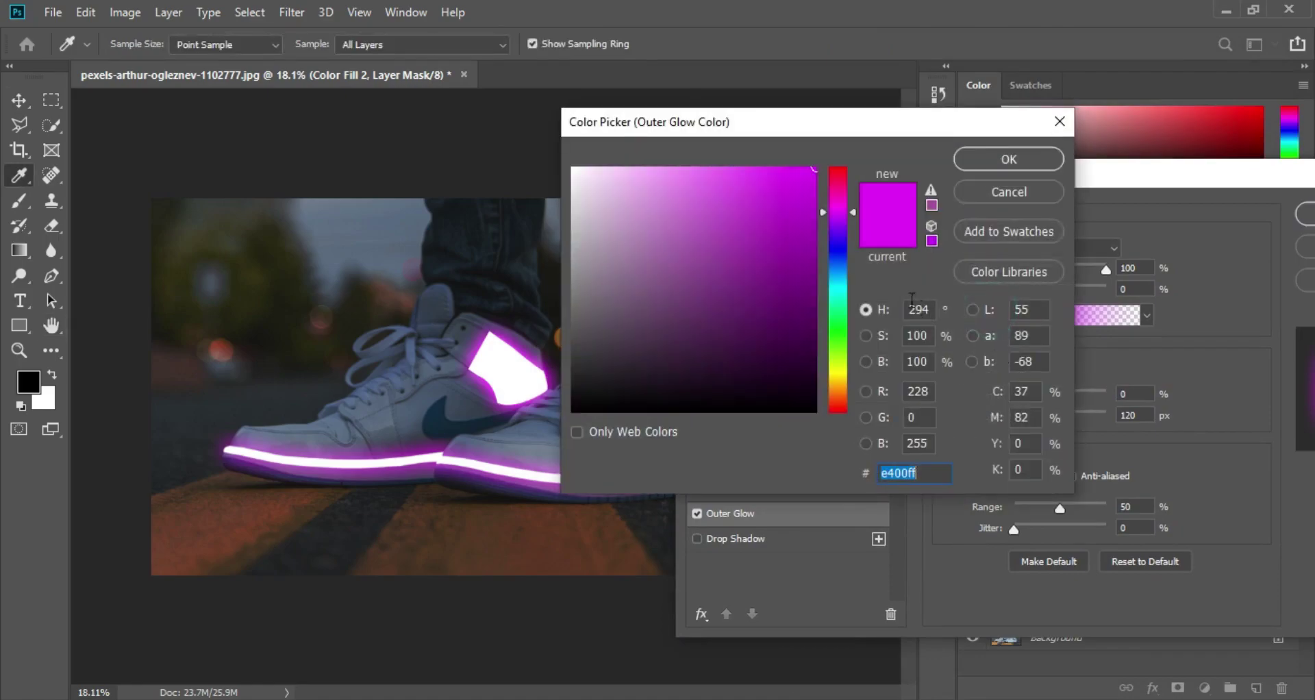
{"action": "left_click_drag", "start_coordinate": [836, 213], "coordinate": [839, 328]}
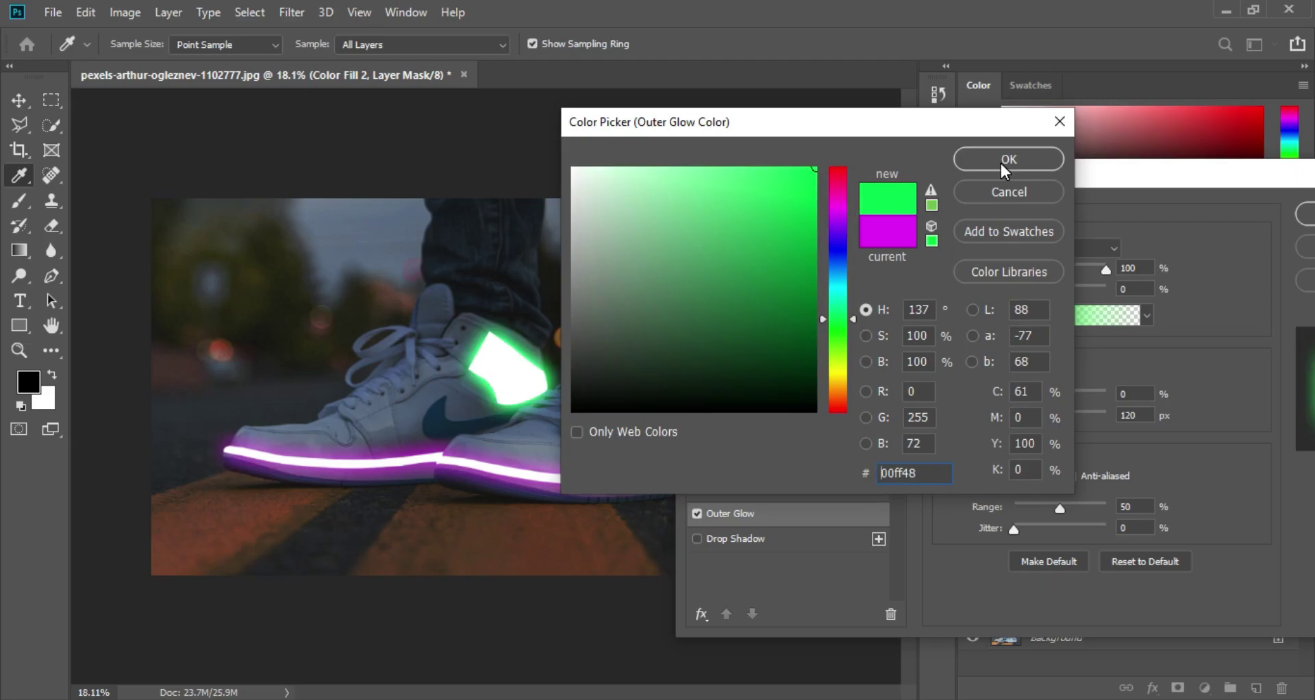
{"action": "left_click", "coordinate": [969, 161]}
{"action": "mouse_move", "coordinate": [1026, 178]}
{"action": "left_mouse_down"}
{"action": "mouse_move", "coordinate": [752, 556]}
{"action": "mouse_move", "coordinate": [705, 280]}
{"action": "left_mouse_up"}
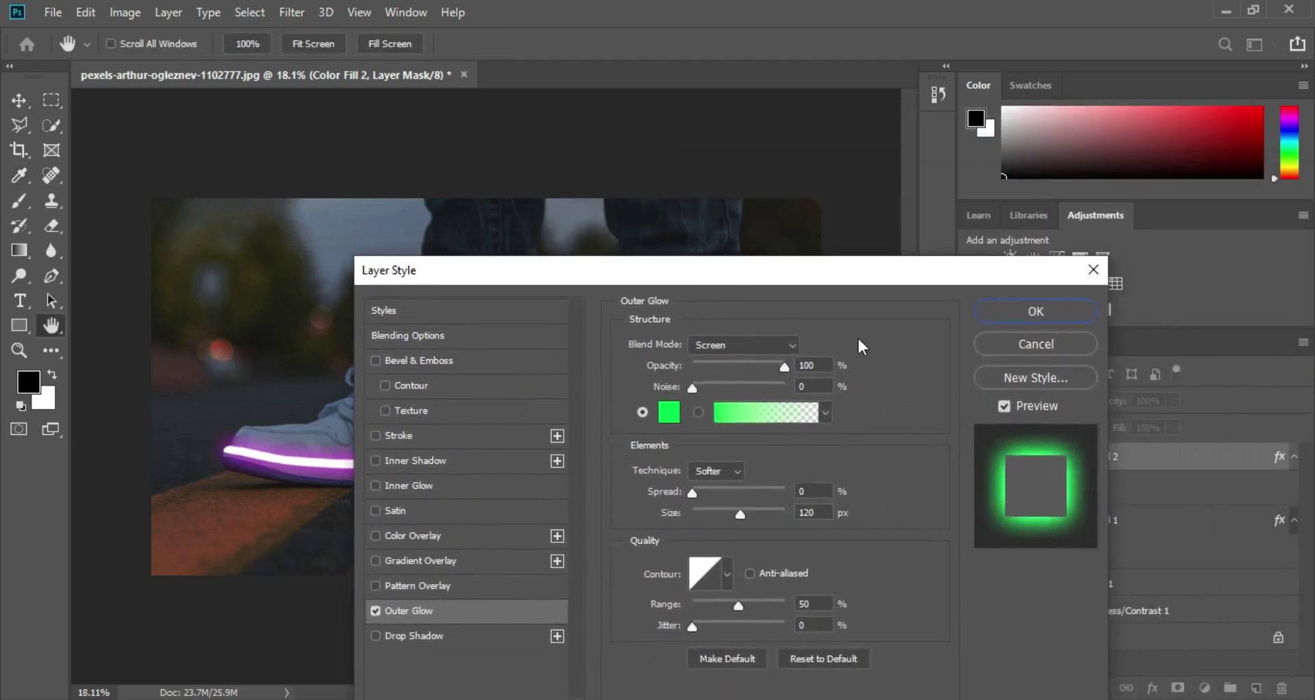
{"action": "left_click", "coordinate": [1019, 322]}
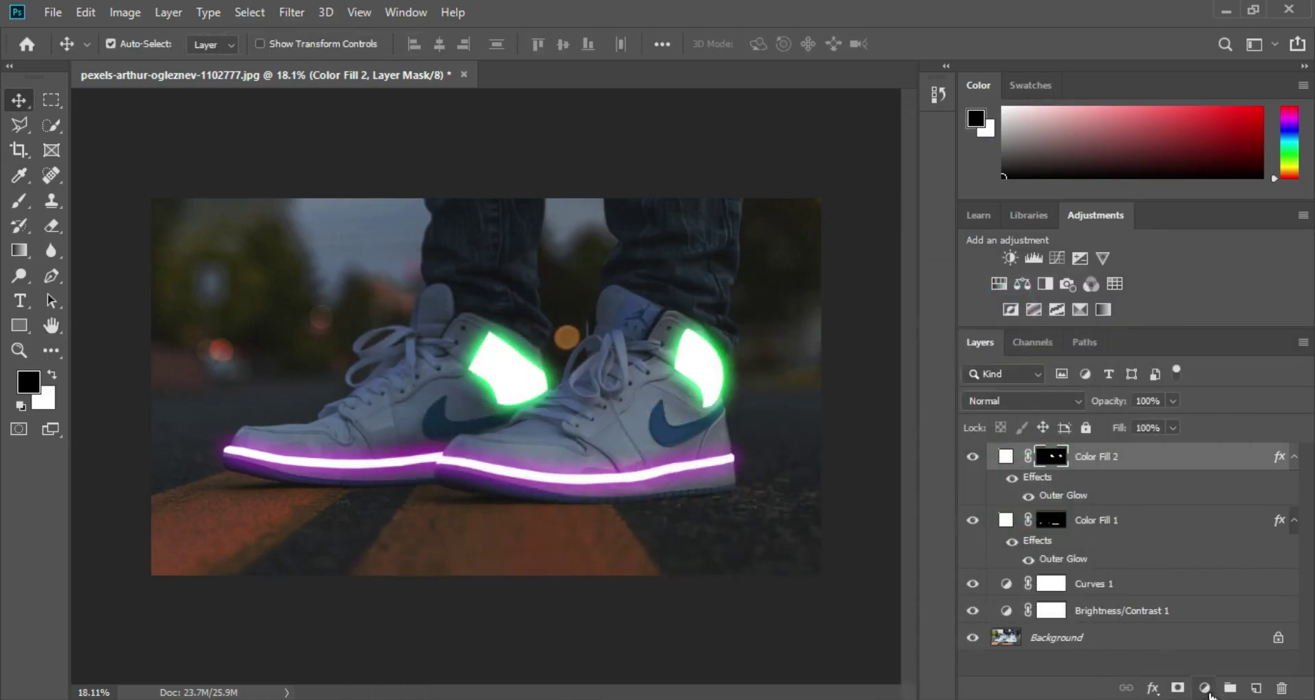
Step: Add a new empty Layer 1 with Color Dodge blend mode
{"action": "left_click", "coordinate": [1256, 689]}
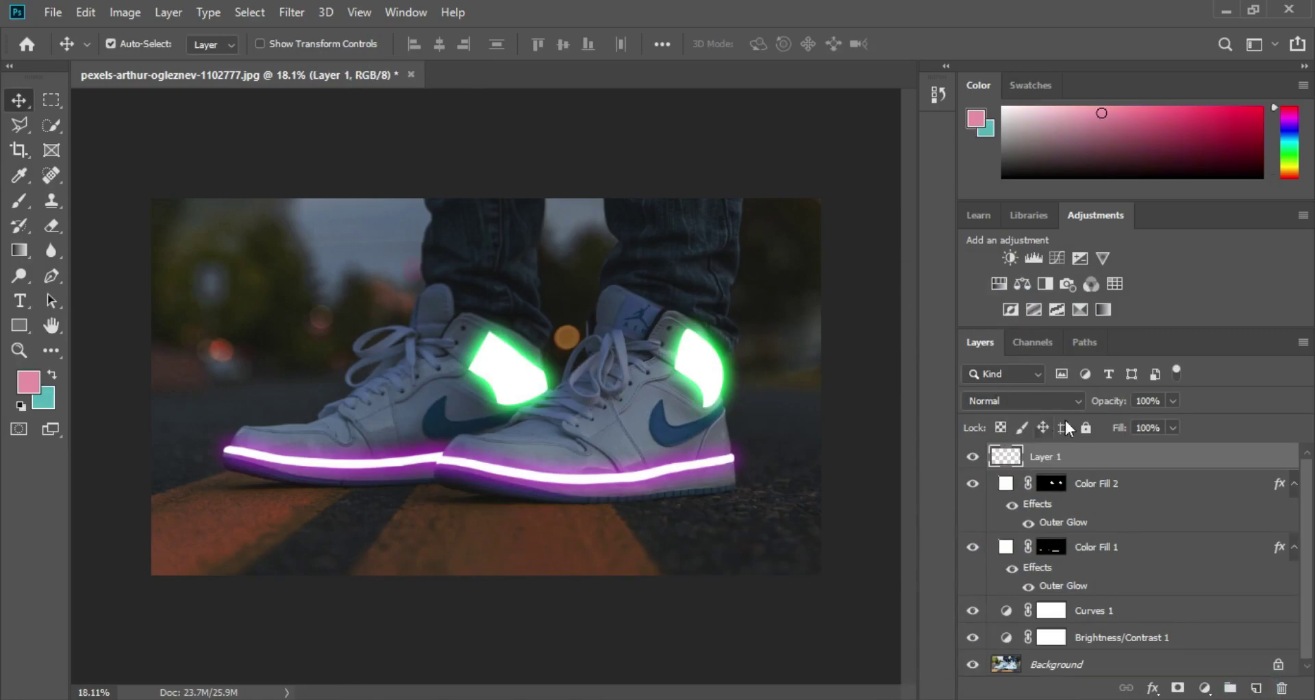
{"action": "left_click", "coordinate": [1073, 401]}
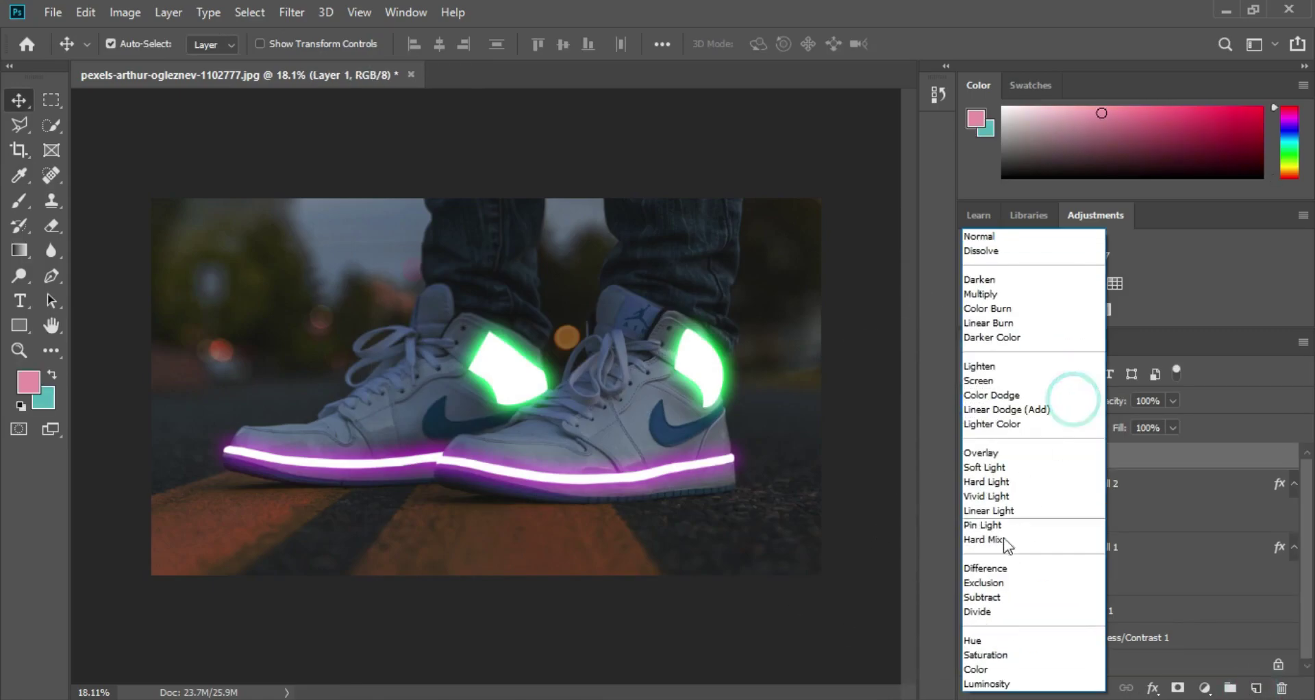
{"action": "left_click", "coordinate": [988, 392]}
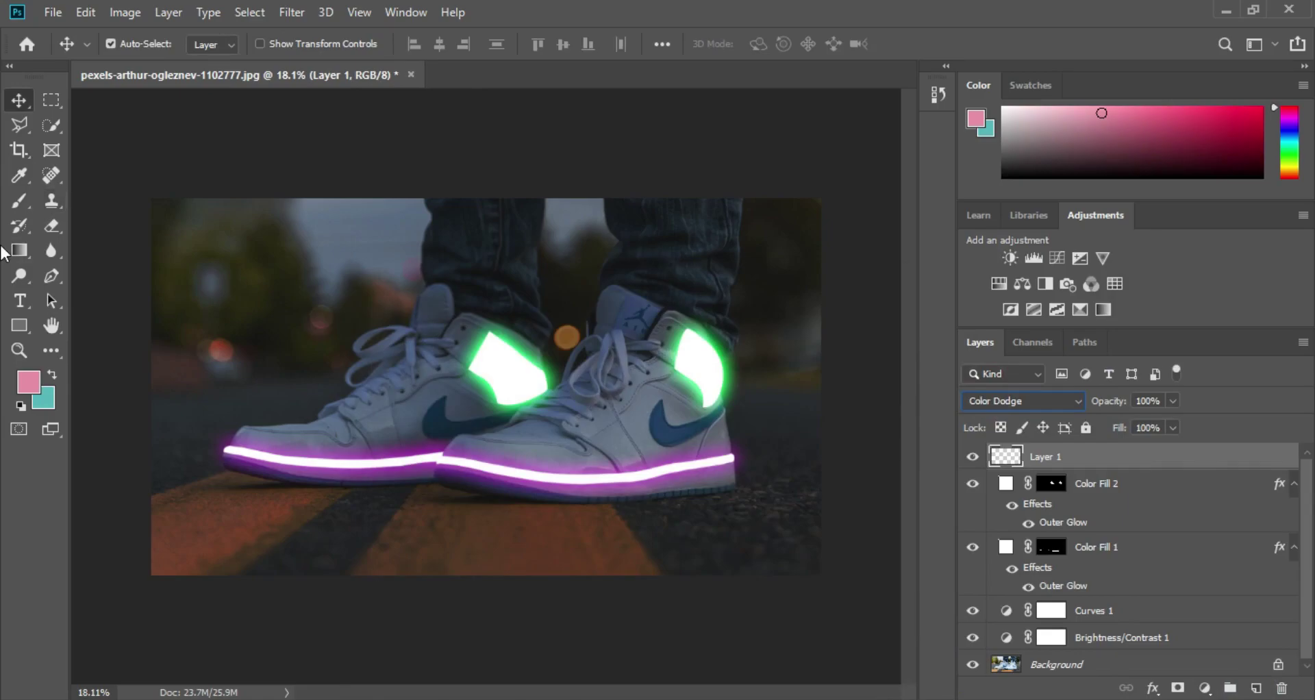
Step: Set the Brush tool's opacity to 30%
{"action": "left_click", "coordinate": [21, 200]}
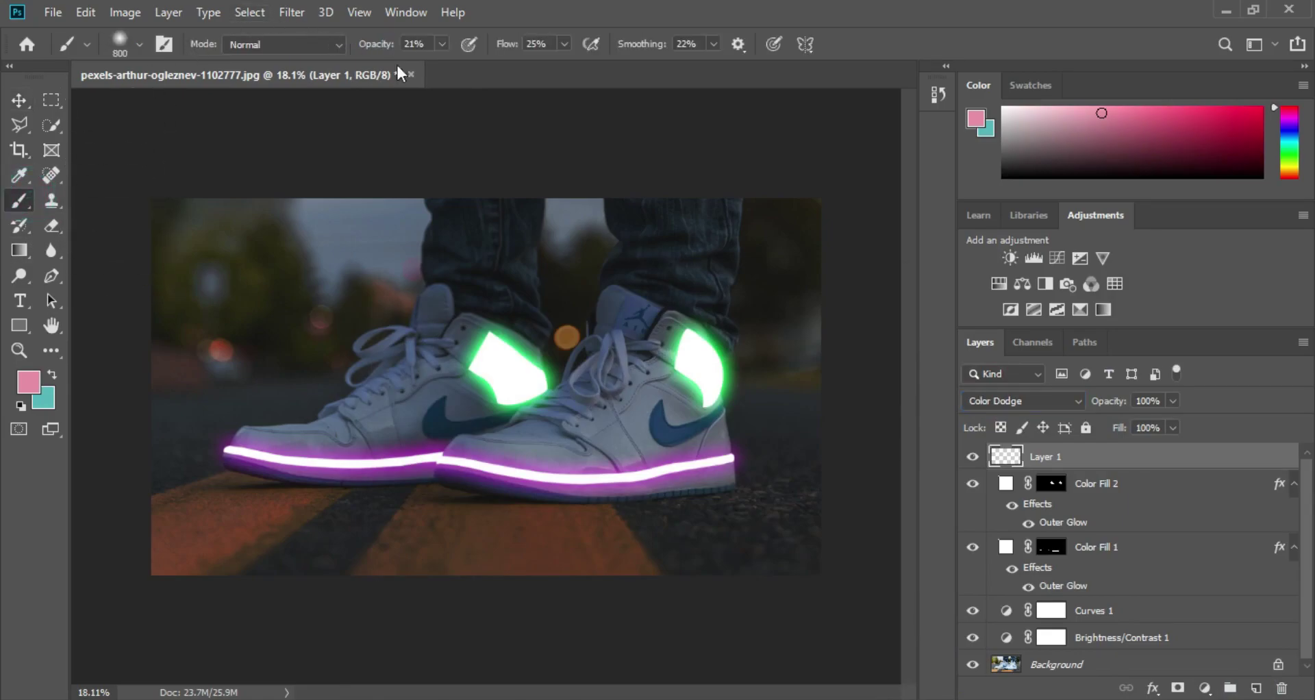
{"action": "left_click", "coordinate": [442, 44]}
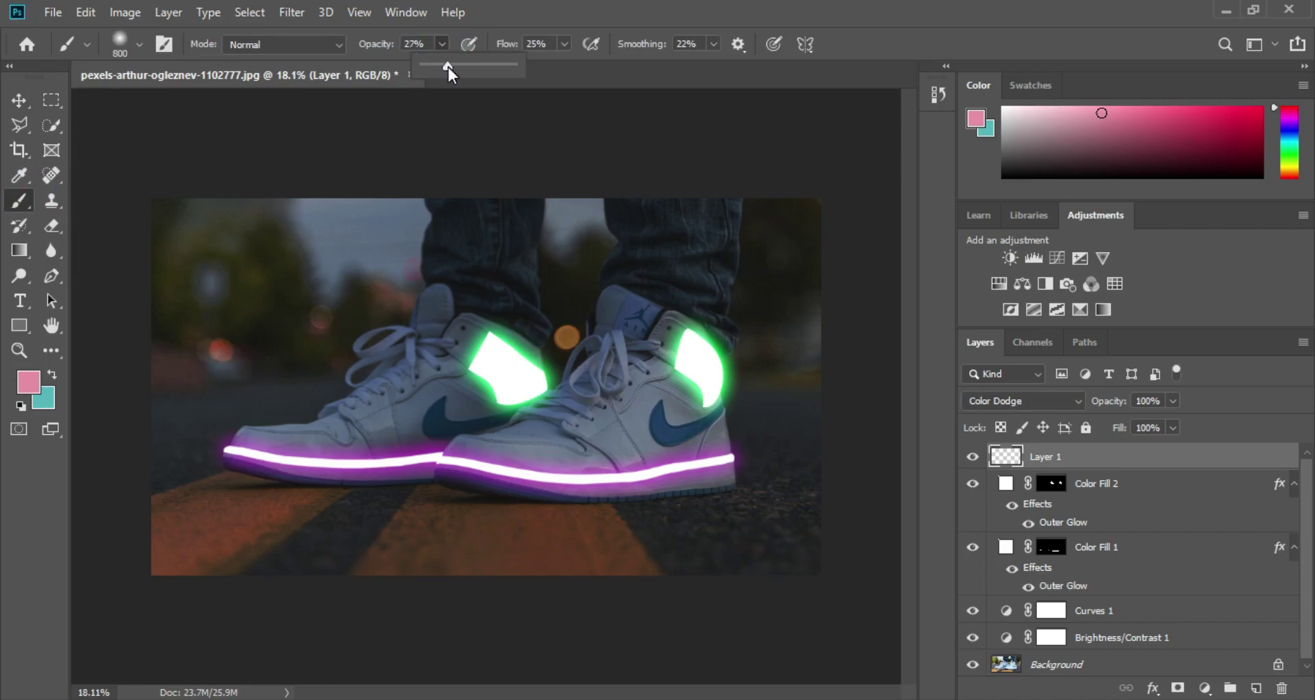
{"action": "left_click_drag", "start_coordinate": [450, 68], "coordinate": [450, 70]}
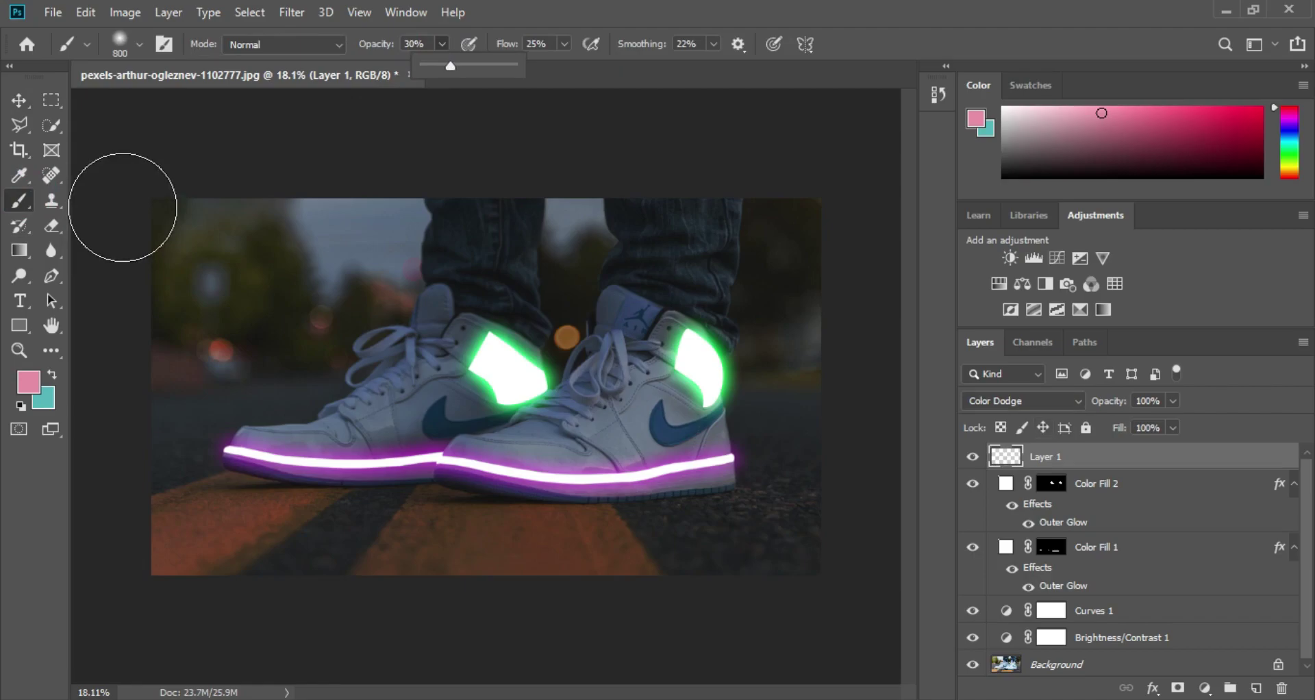
{"action": "left_click", "coordinate": [19, 175]}
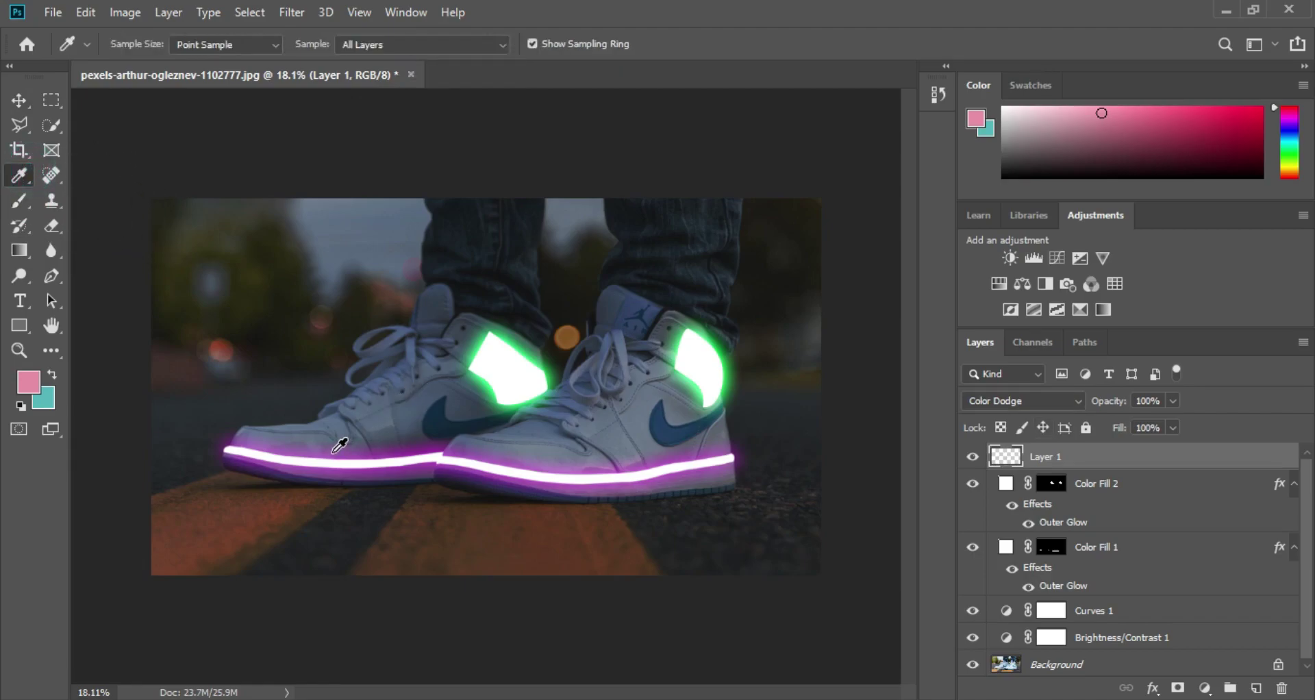
Step: Sample purple from the sole and paint a soft glow on the road beneath both shoes
{"action": "left_click_drag", "start_coordinate": [339, 445], "coordinate": [339, 449]}
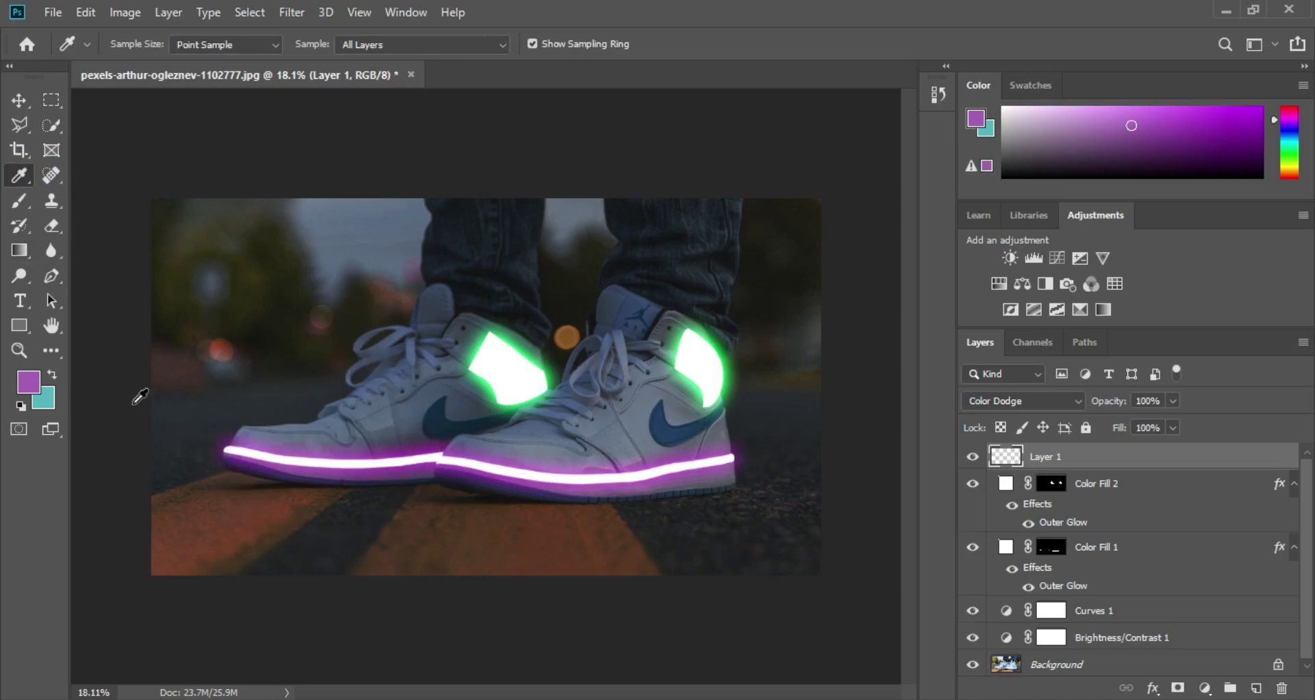
{"action": "left_click", "coordinate": [20, 203]}
{"action": "mouse_move", "coordinate": [209, 503]}
{"action": "left_mouse_down"}
{"action": "mouse_move", "coordinate": [467, 546]}
{"action": "mouse_move", "coordinate": [763, 514]}
{"action": "mouse_move", "coordinate": [272, 525]}
{"action": "left_mouse_up"}
{"action": "mouse_move", "coordinate": [175, 485]}
{"action": "left_mouse_down"}
{"action": "mouse_move", "coordinate": [196, 494]}
{"action": "mouse_move", "coordinate": [191, 442]}
{"action": "left_mouse_up"}
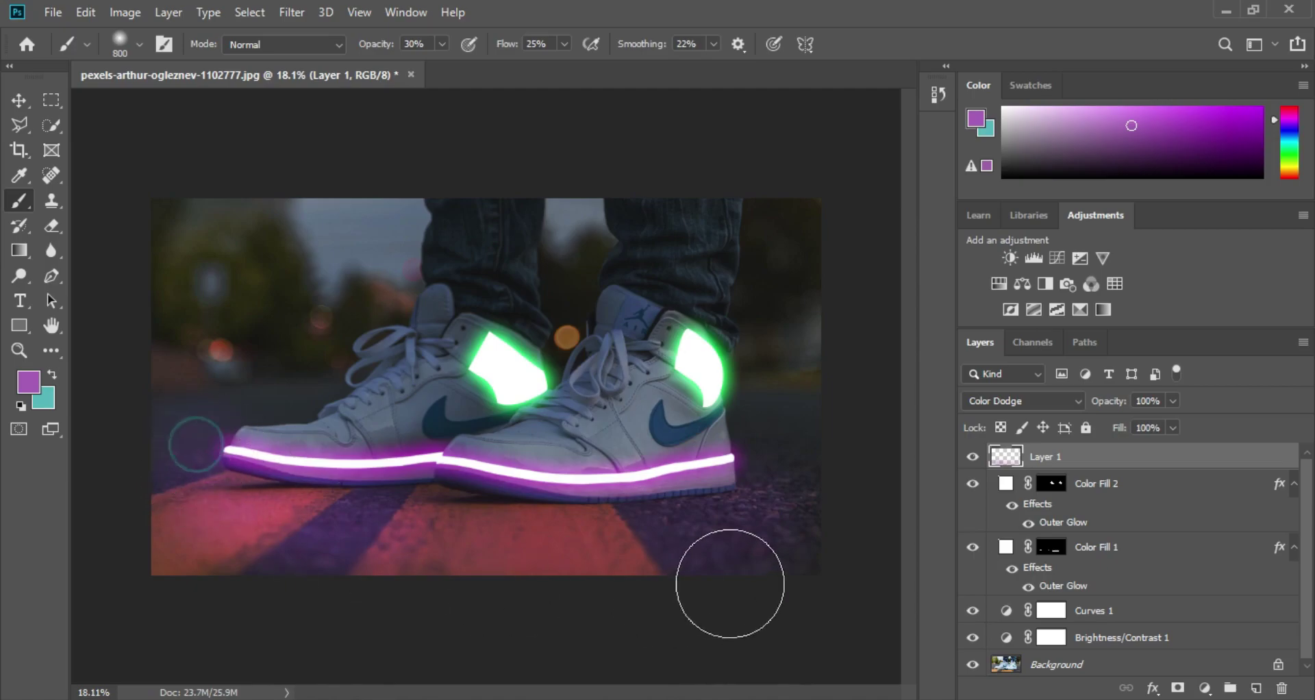
{"action": "mouse_move", "coordinate": [726, 495]}
{"action": "left_mouse_down"}
{"action": "mouse_move", "coordinate": [764, 505]}
{"action": "mouse_move", "coordinate": [758, 479]}
{"action": "left_mouse_up"}
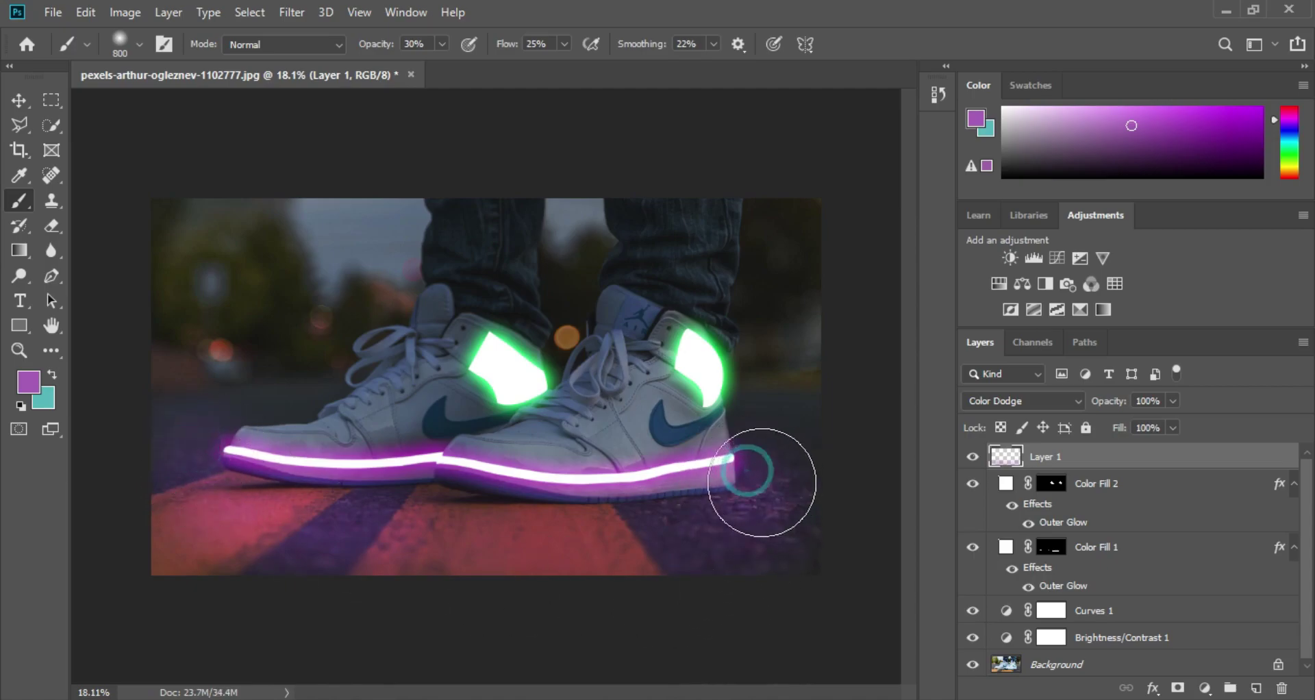
{"action": "left_click", "coordinate": [19, 176]}
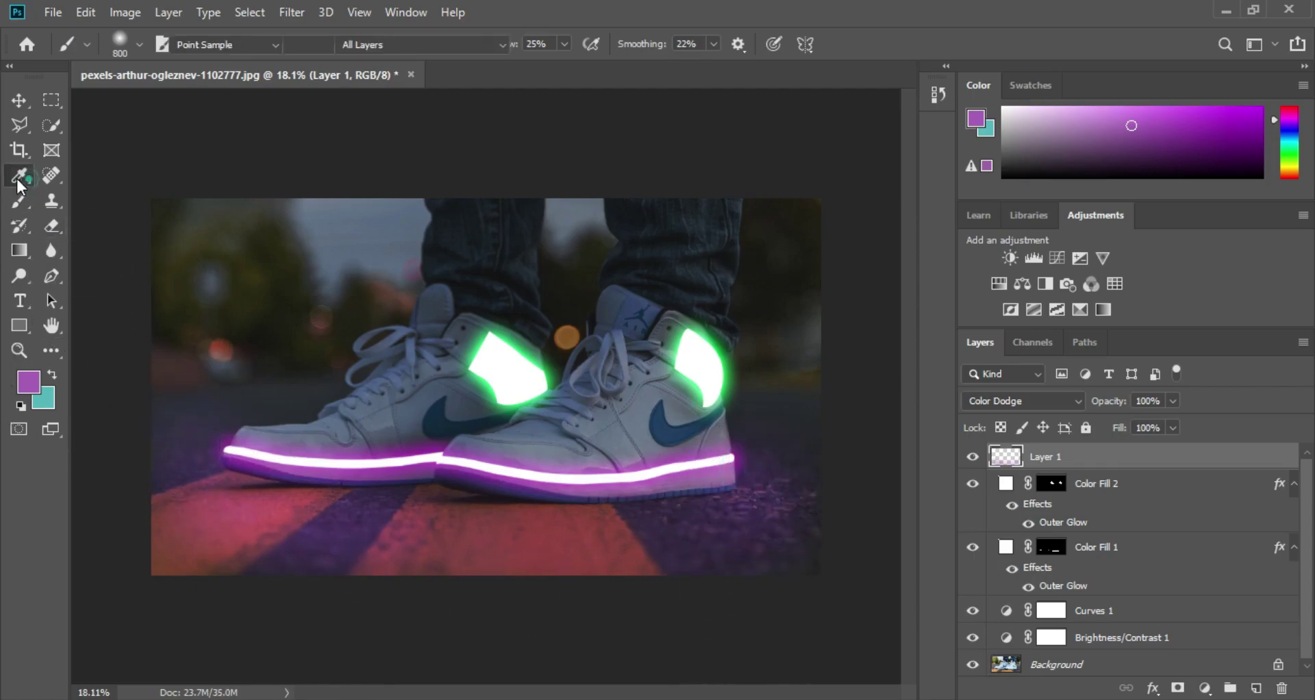
{"action": "left_click", "coordinate": [510, 341]}
Step: Sample green from the heel panel and paint glow over the uppers, undoing two strokes
{"action": "left_click_drag", "start_coordinate": [510, 344], "coordinate": [513, 342]}
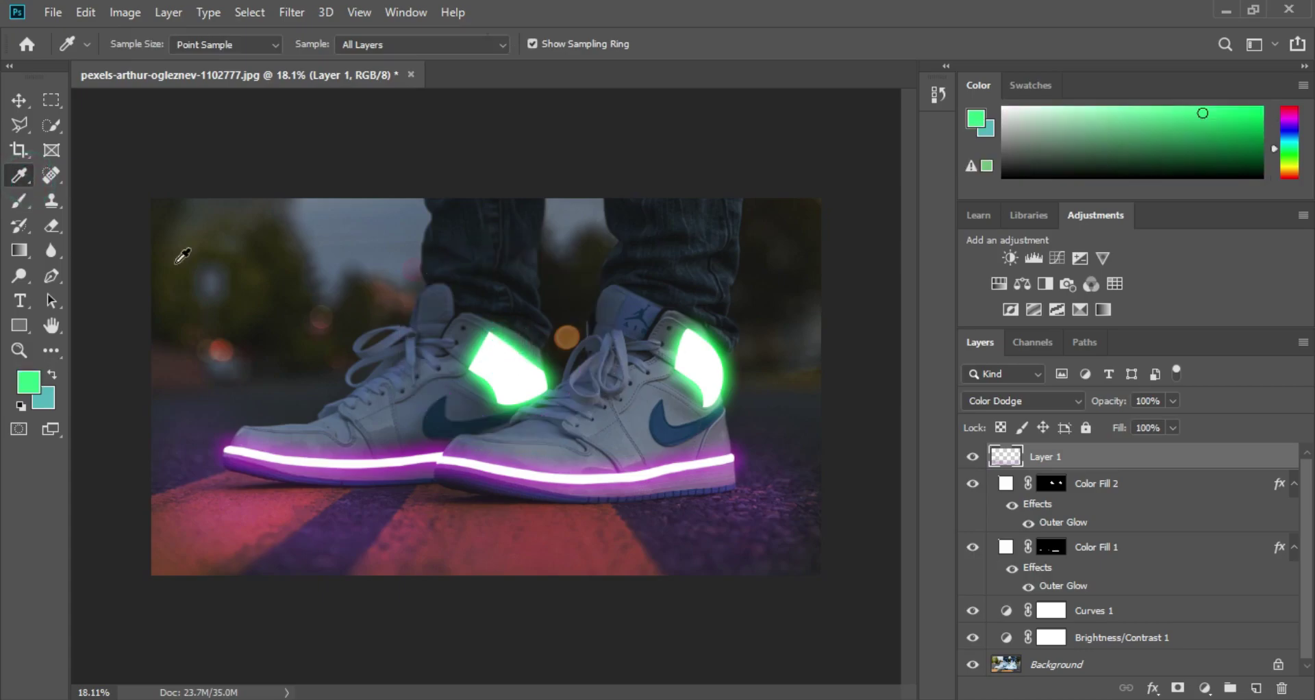
{"action": "left_click", "coordinate": [19, 204]}
{"action": "mouse_move", "coordinate": [453, 373]}
{"action": "left_mouse_down"}
{"action": "mouse_move", "coordinate": [513, 322]}
{"action": "mouse_move", "coordinate": [700, 312]}
{"action": "left_mouse_up"}
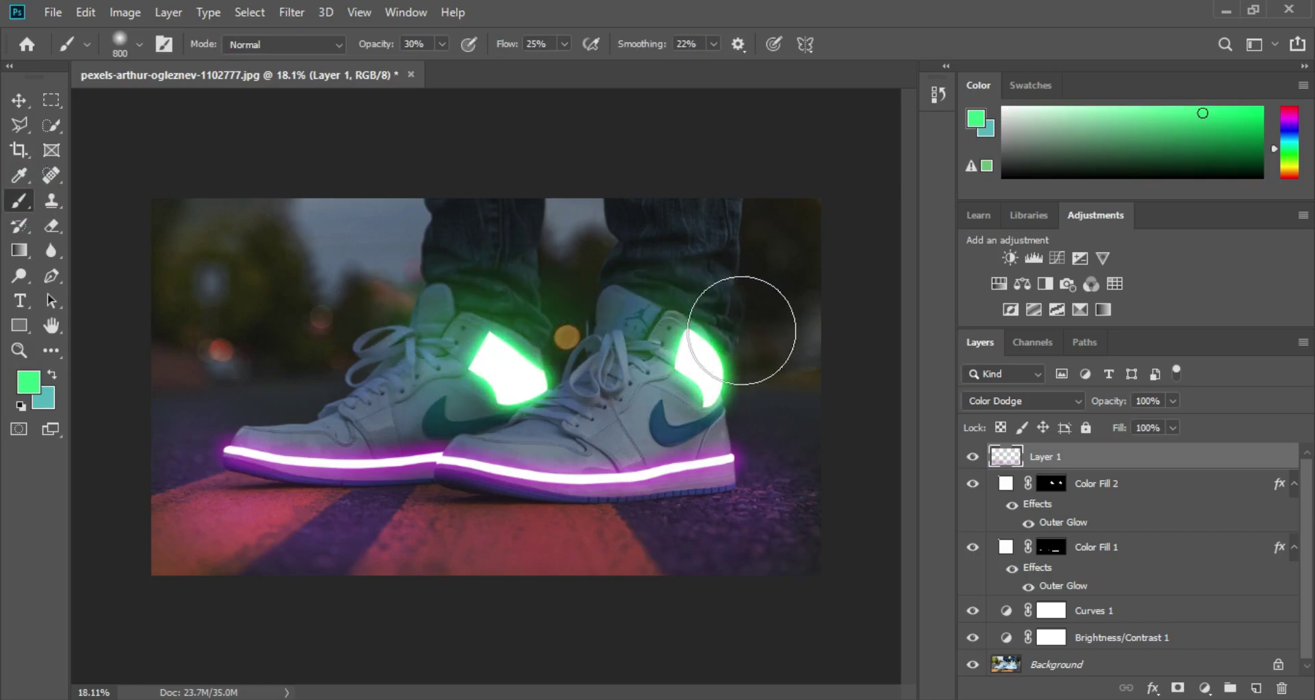
{"action": "mouse_move", "coordinate": [701, 311]}
{"action": "left_mouse_down"}
{"action": "mouse_move", "coordinate": [748, 361]}
{"action": "mouse_move", "coordinate": [745, 409]}
{"action": "left_mouse_up"}
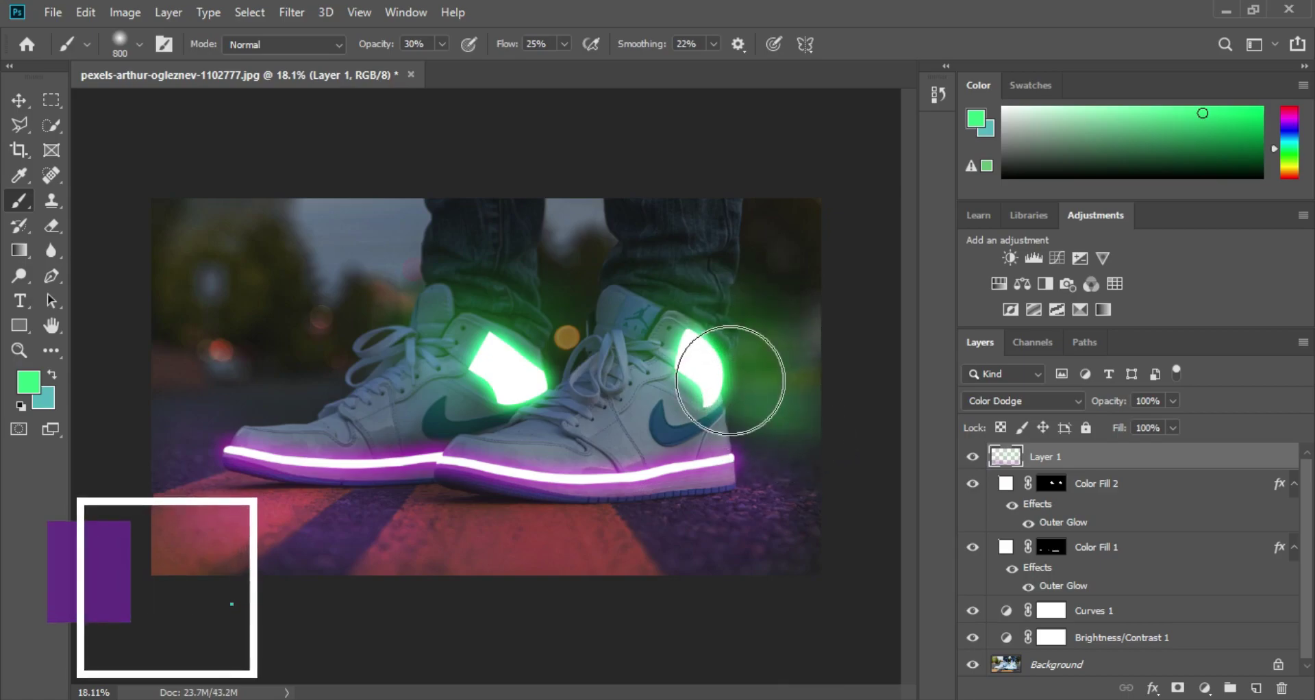
{"action": "key", "text": "ctrl+z"}
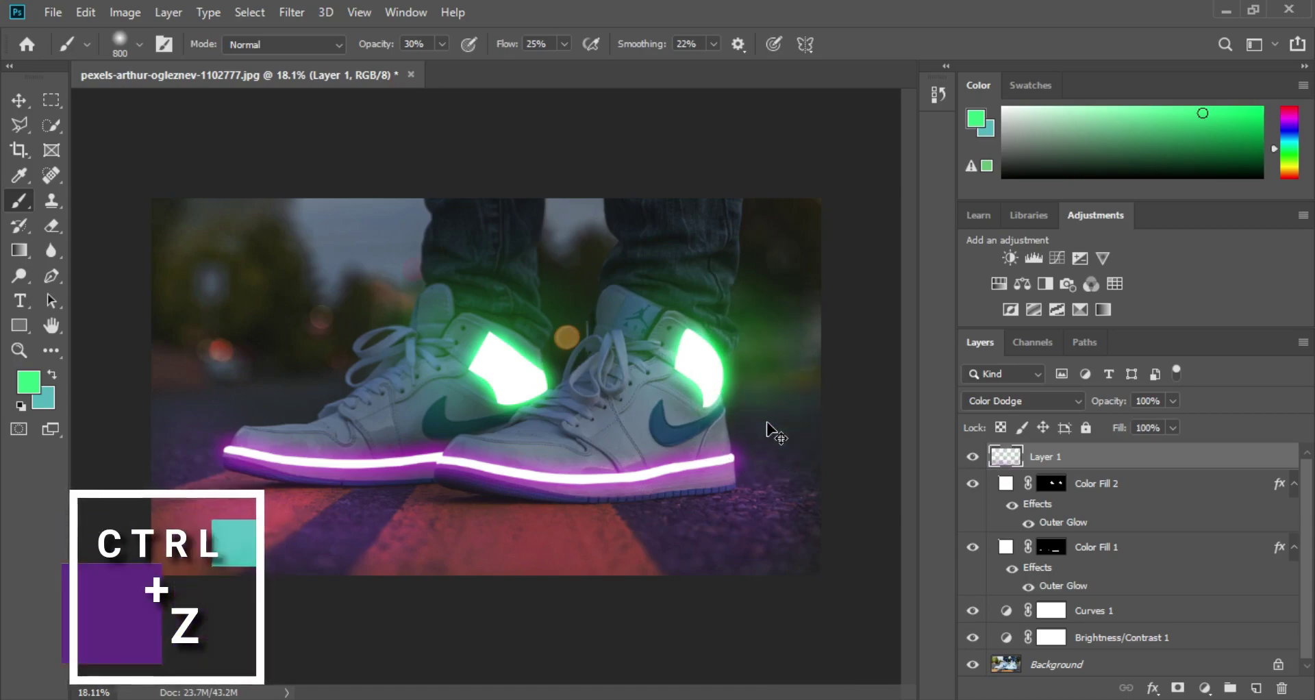
{"action": "key", "text": "ctrl+z"}
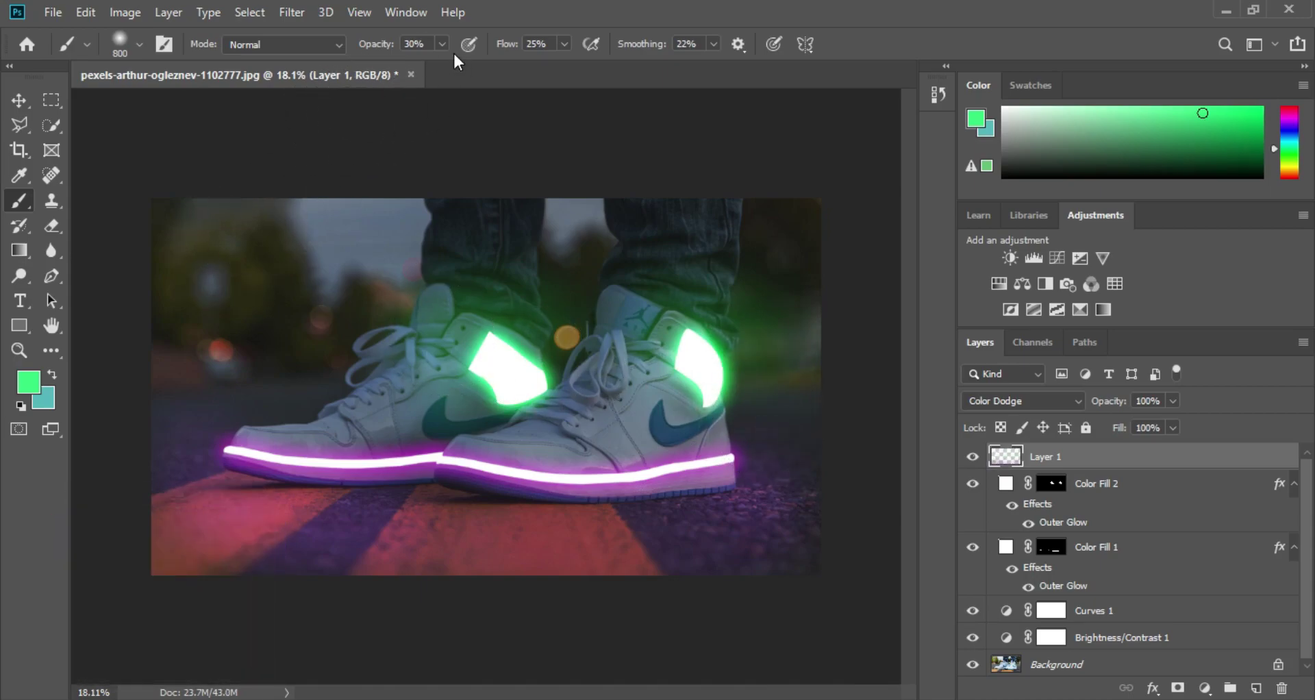
Step: At 21% brush opacity, paint soft green glow over the left tongue and right heel
{"action": "left_click", "coordinate": [442, 44]}
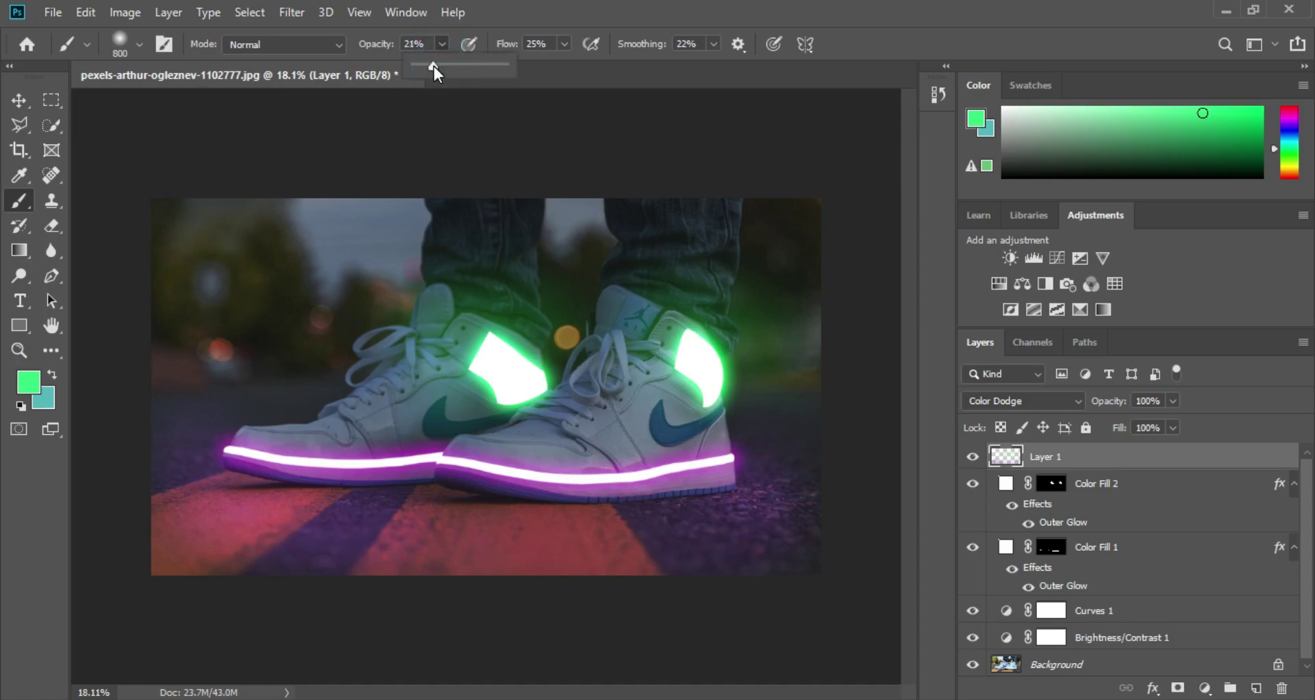
{"action": "left_click_drag", "start_coordinate": [431, 66], "coordinate": [426, 76]}
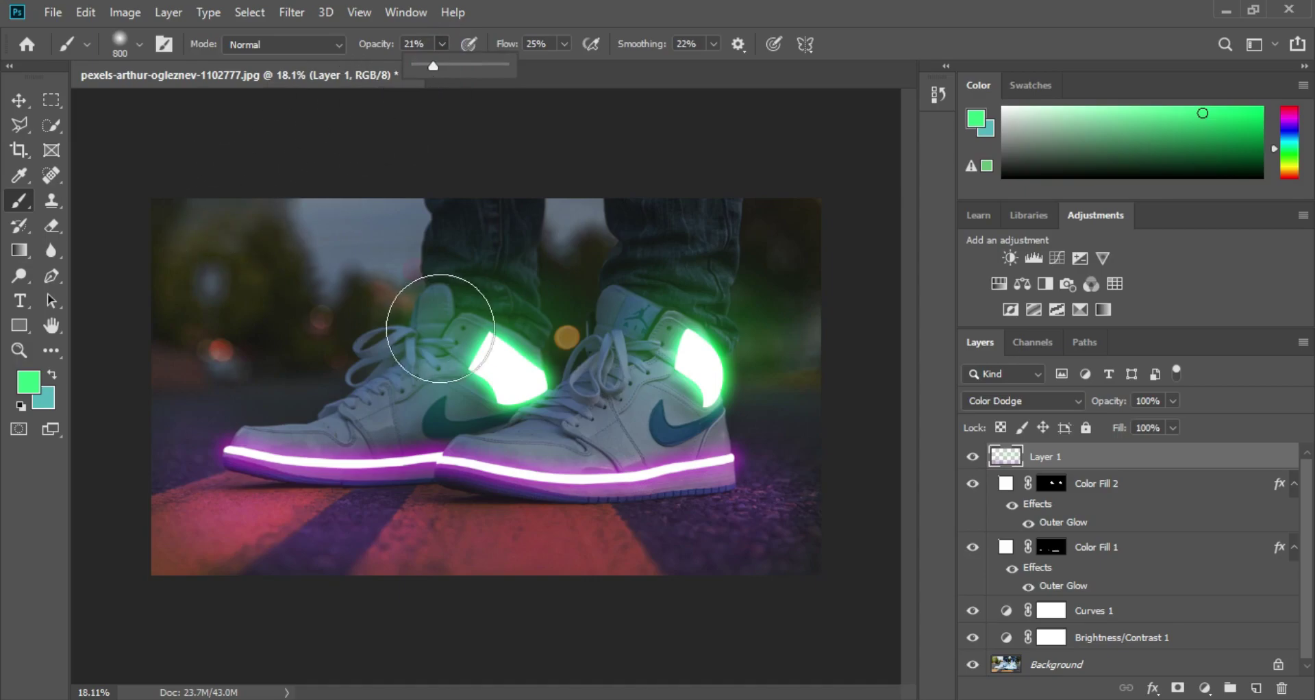
{"action": "left_click", "coordinate": [411, 379]}
{"action": "left_click_drag", "start_coordinate": [411, 378], "coordinate": [682, 292]}
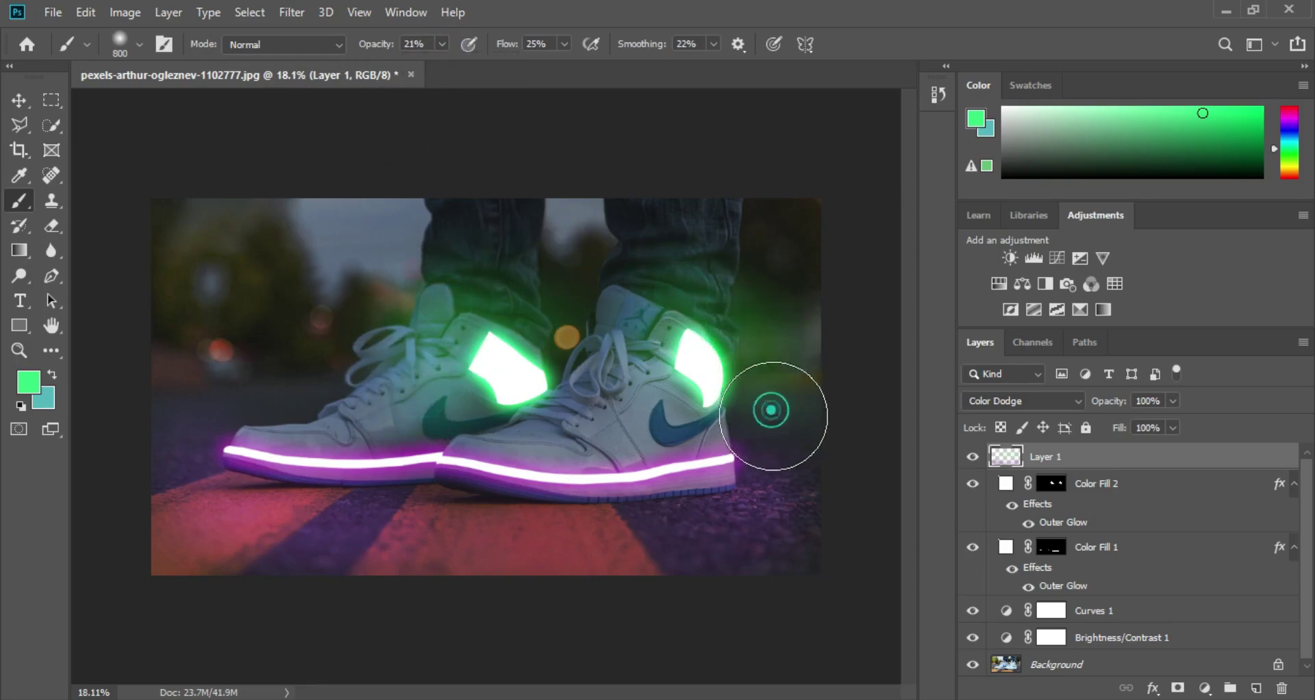
{"action": "left_click_drag", "start_coordinate": [730, 300], "coordinate": [774, 418]}
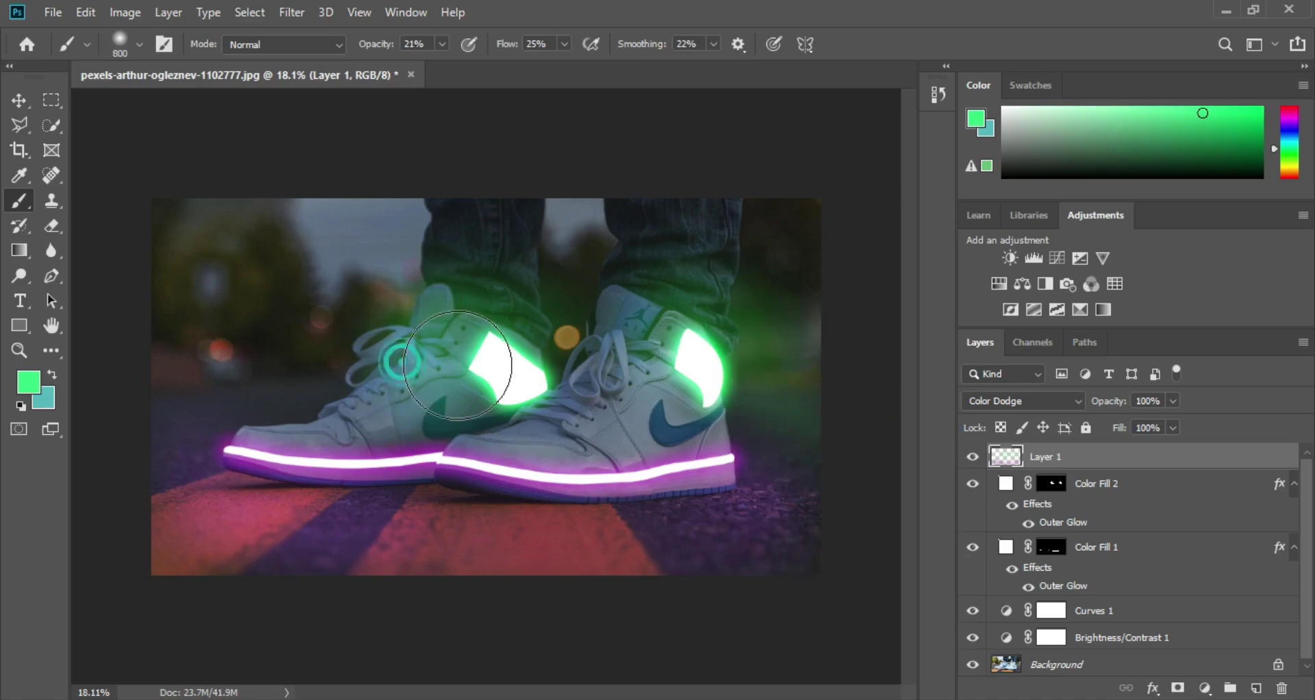
{"action": "left_click_drag", "start_coordinate": [427, 384], "coordinate": [396, 293]}
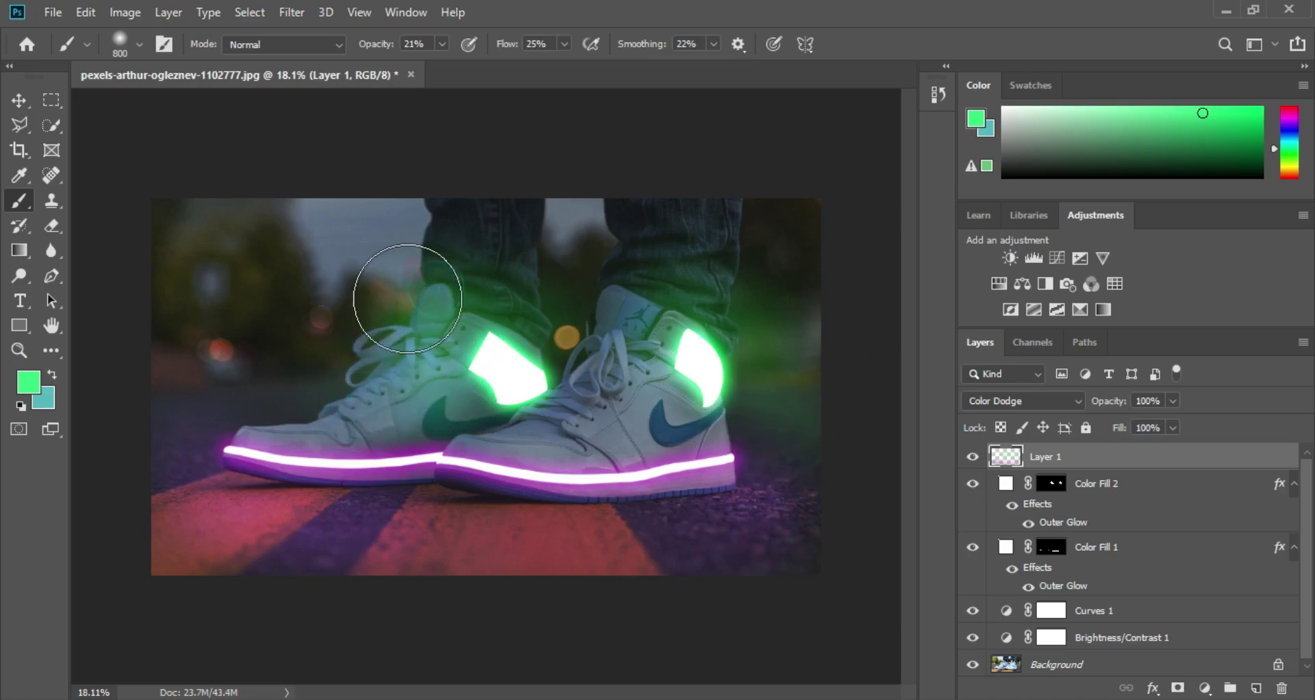
{"action": "left_click", "coordinate": [19, 102]}
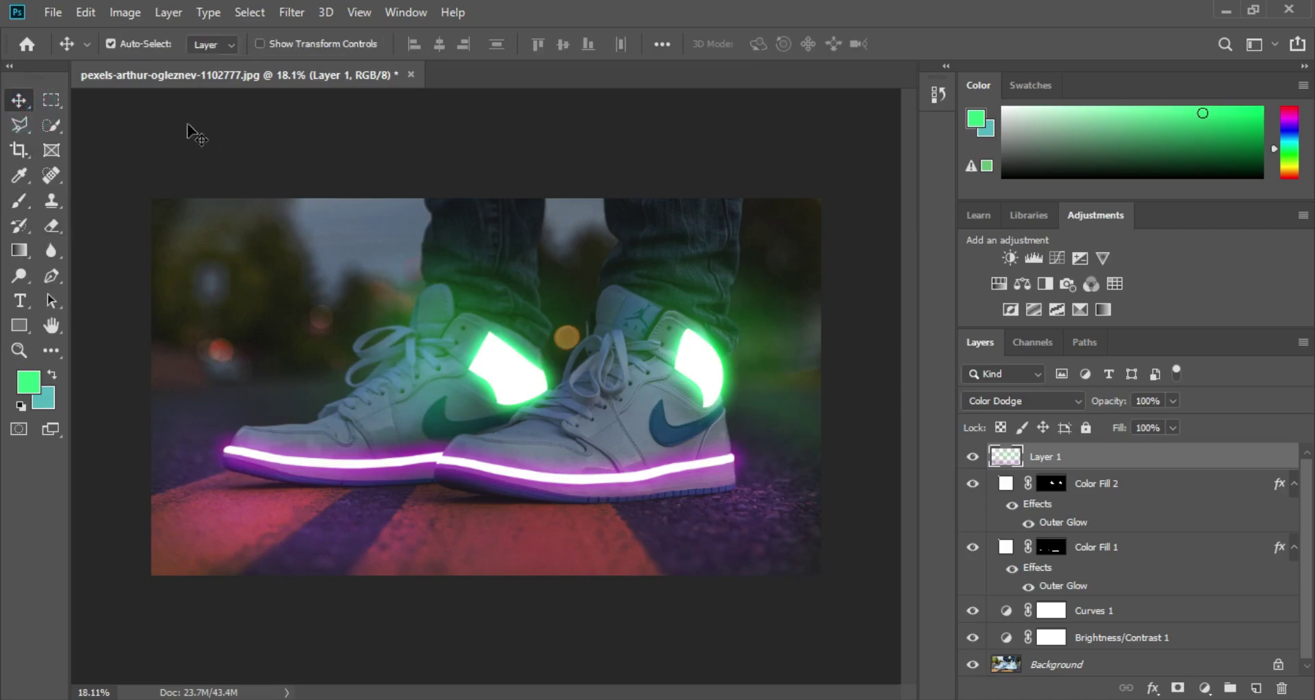
{"action": "left_click", "coordinate": [1205, 688]}
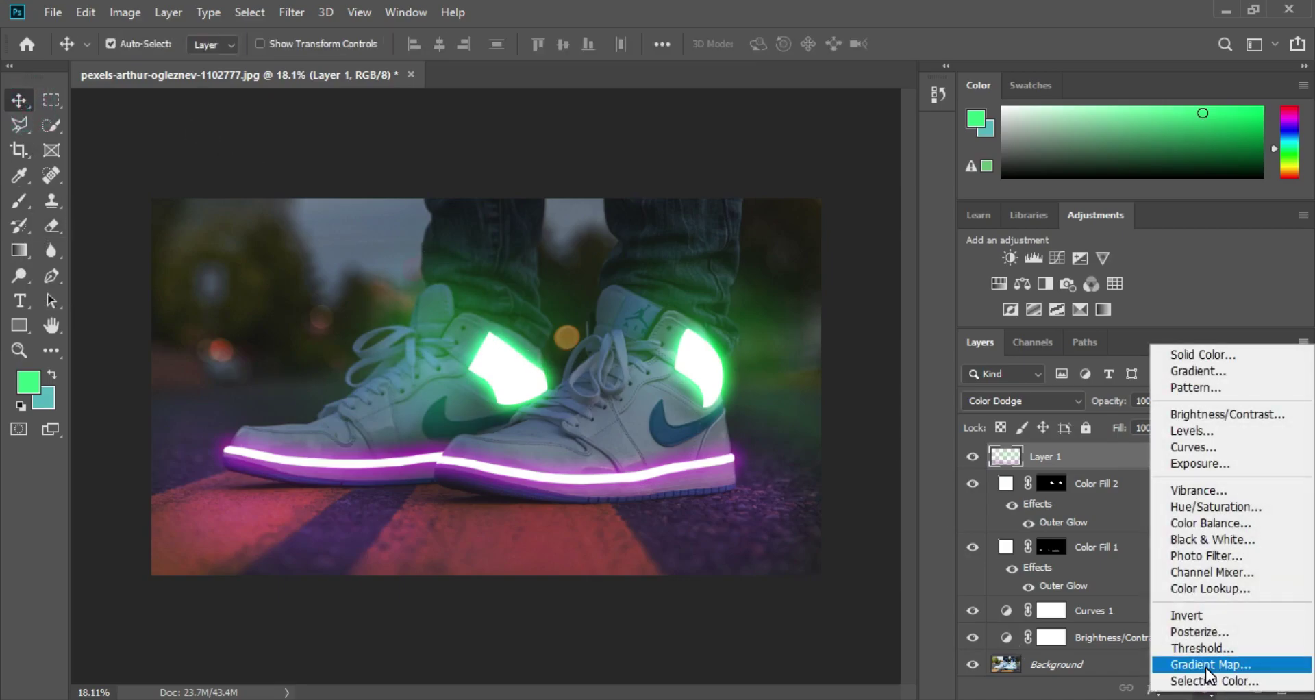
Step: Add a Gradient Map layer and set its dark stop to purple #a903ff
{"action": "left_click", "coordinate": [1196, 460]}
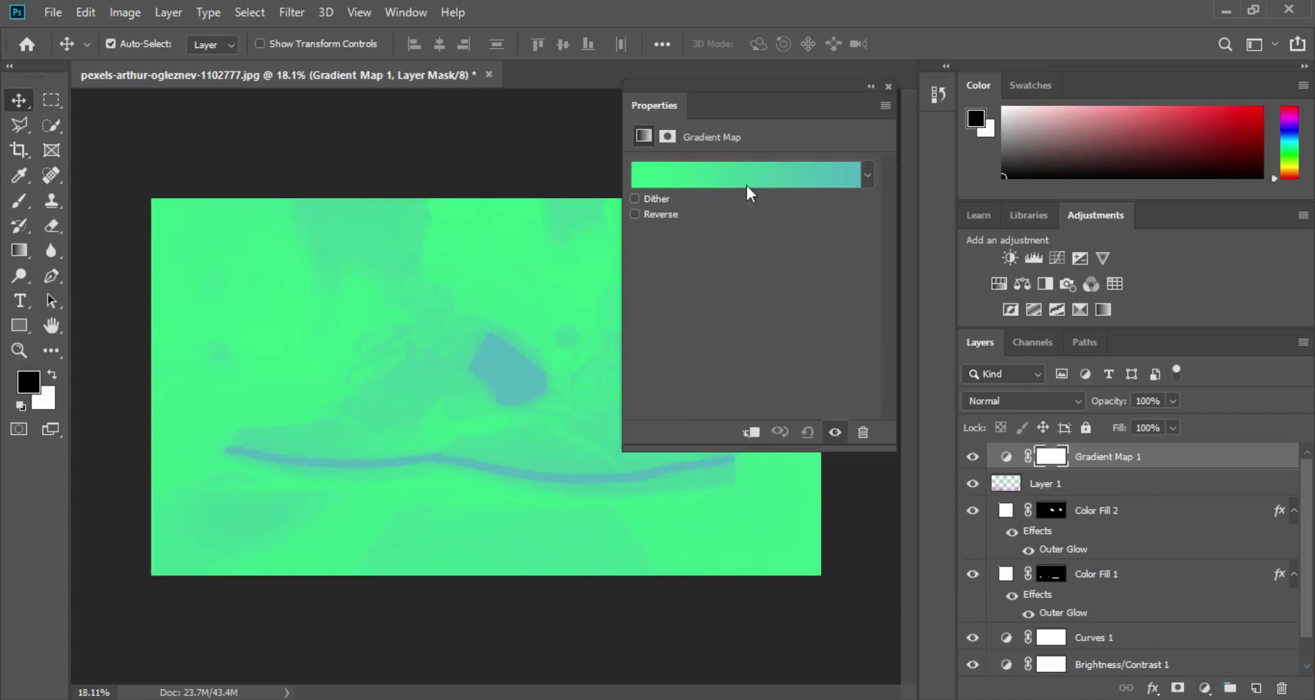
{"action": "left_click", "coordinate": [711, 173]}
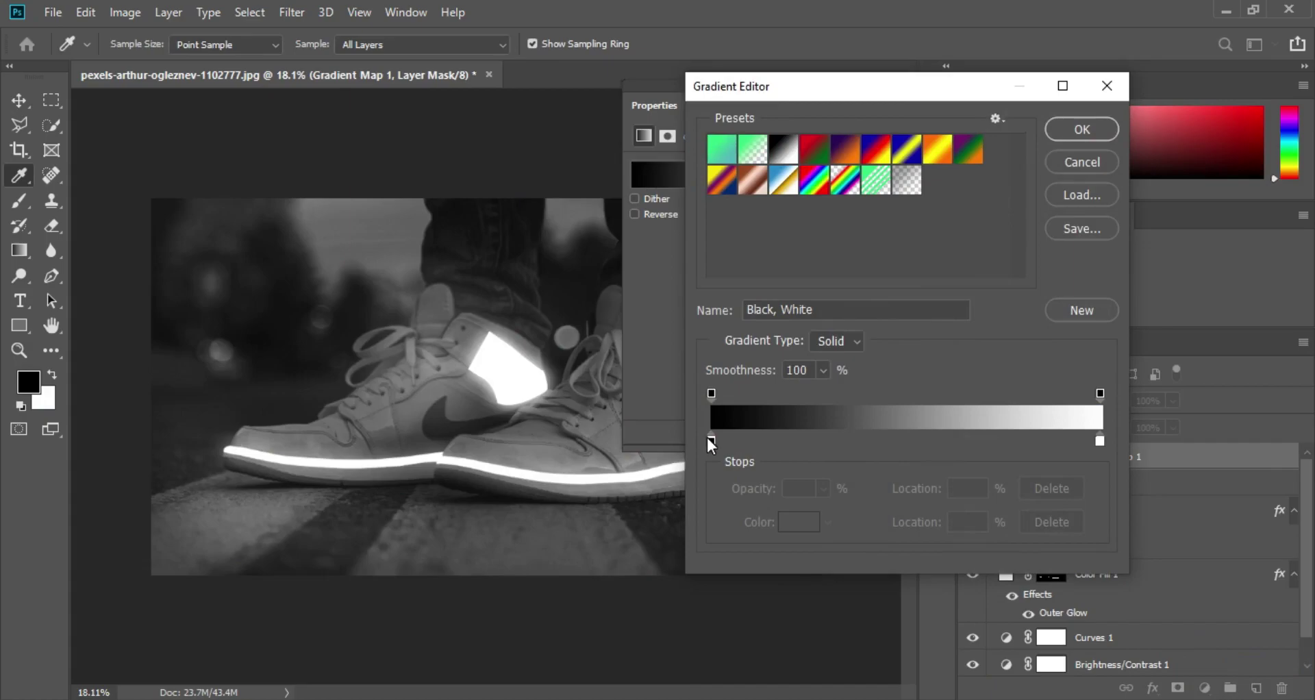
{"action": "left_click", "coordinate": [712, 441]}
{"action": "double_click", "coordinate": [712, 442]}
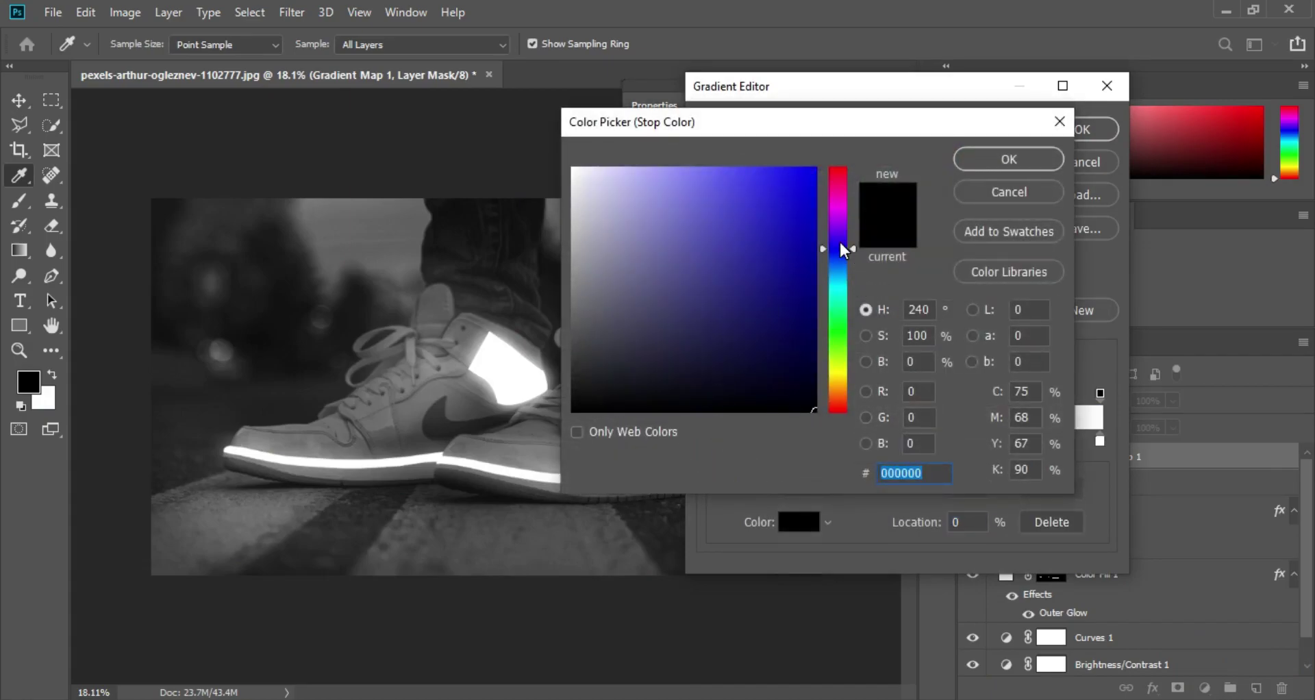
{"action": "left_click_drag", "start_coordinate": [848, 253], "coordinate": [840, 221]}
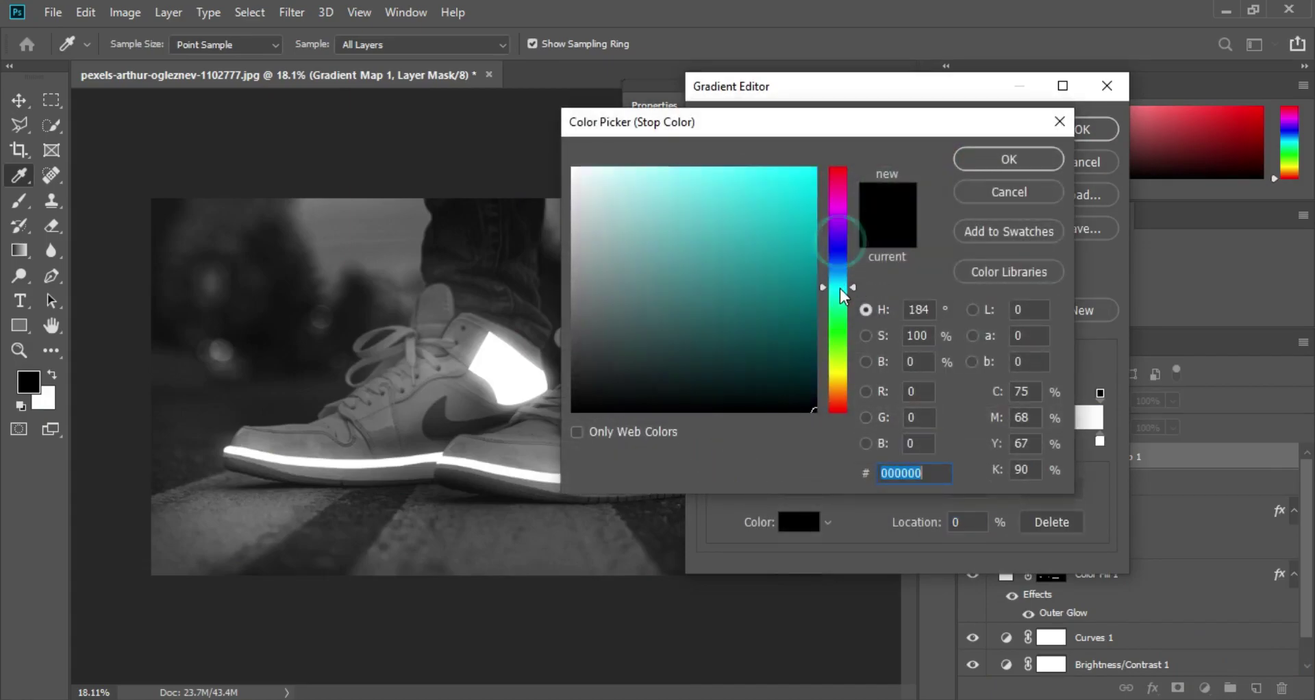
{"action": "left_click", "coordinate": [839, 212]}
{"action": "left_click_drag", "start_coordinate": [840, 220], "coordinate": [816, 158]}
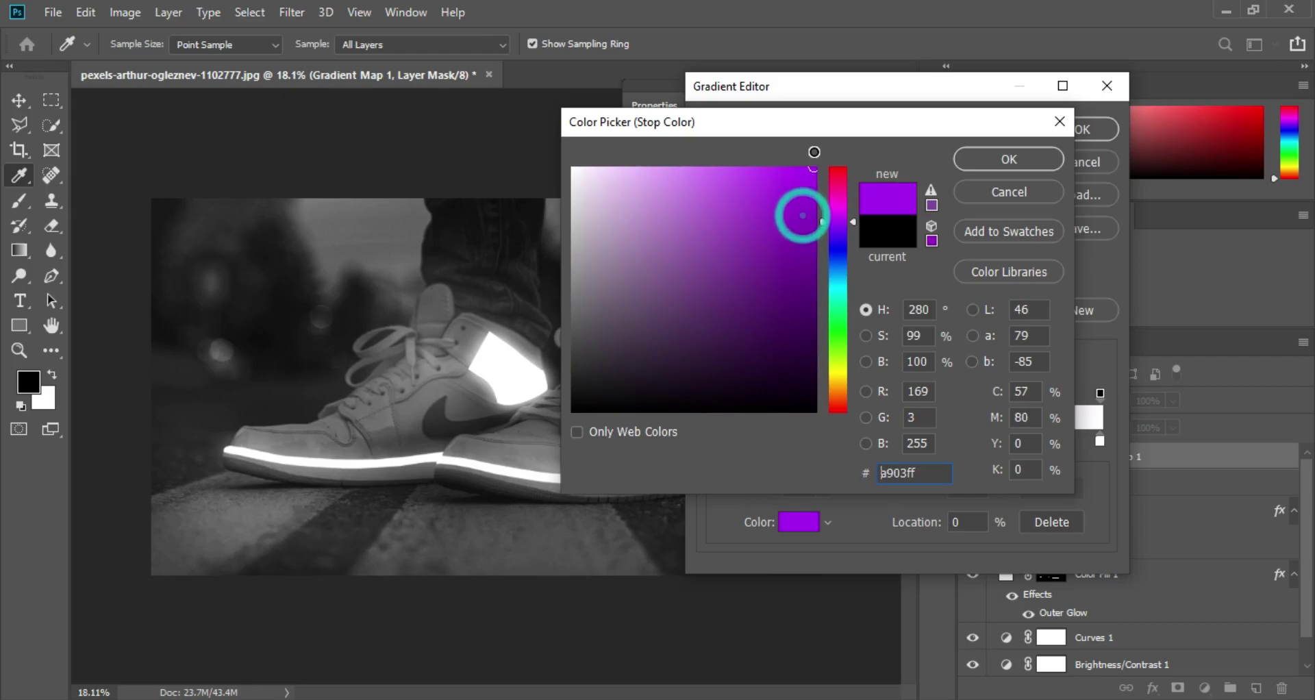
{"action": "left_click", "coordinate": [971, 162]}
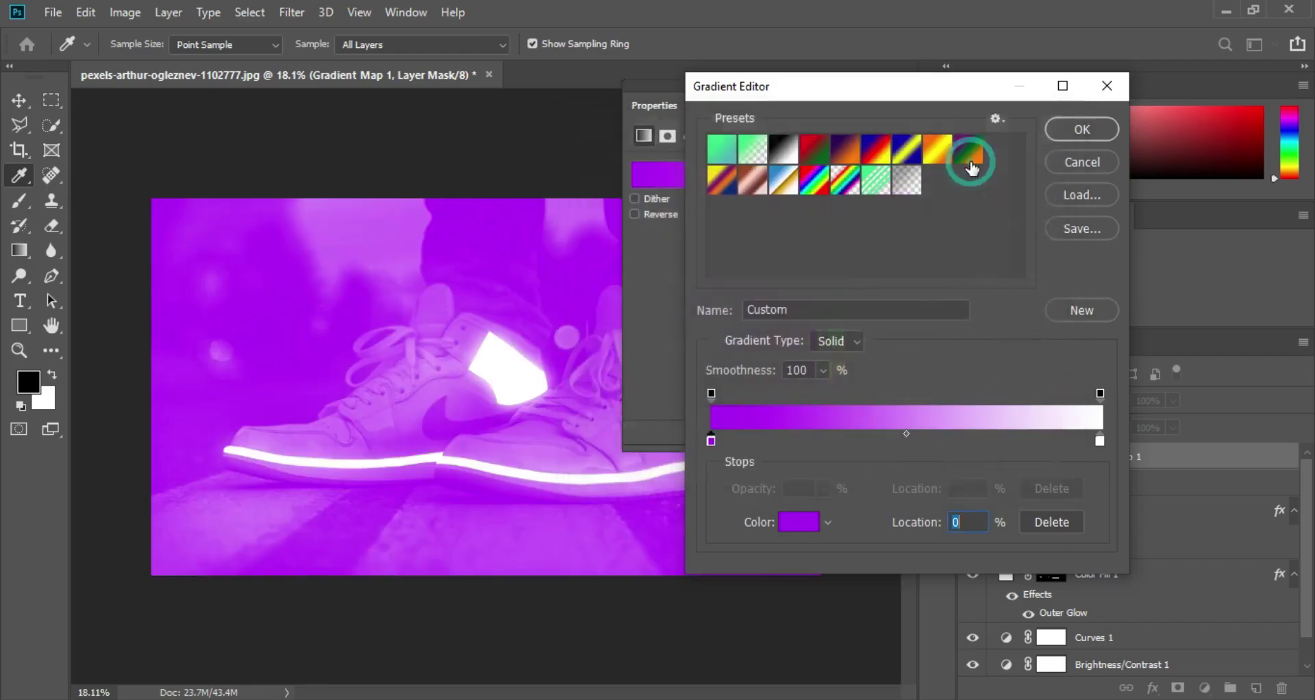
Step: Set the gradient's light stop to green #00ff3c and apply the Gradient Map
{"action": "left_click", "coordinate": [1100, 441]}
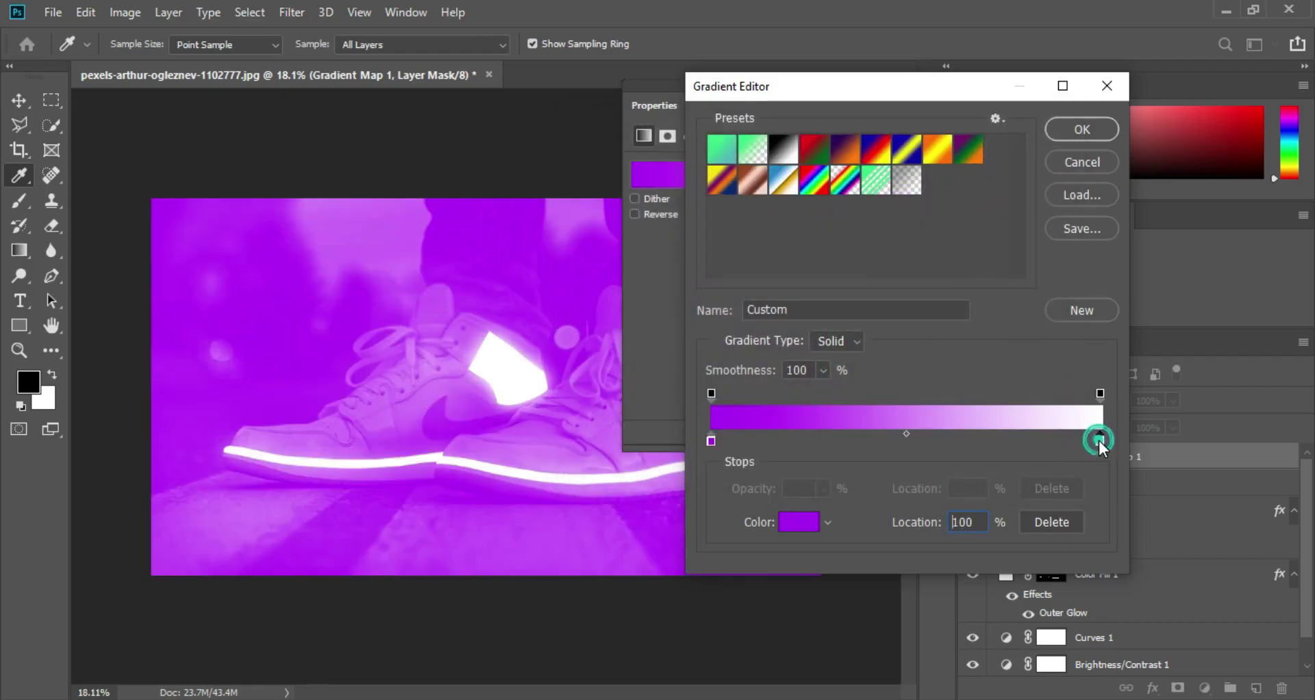
{"action": "double_click", "coordinate": [1100, 441]}
{"action": "left_click_drag", "start_coordinate": [844, 233], "coordinate": [840, 322]}
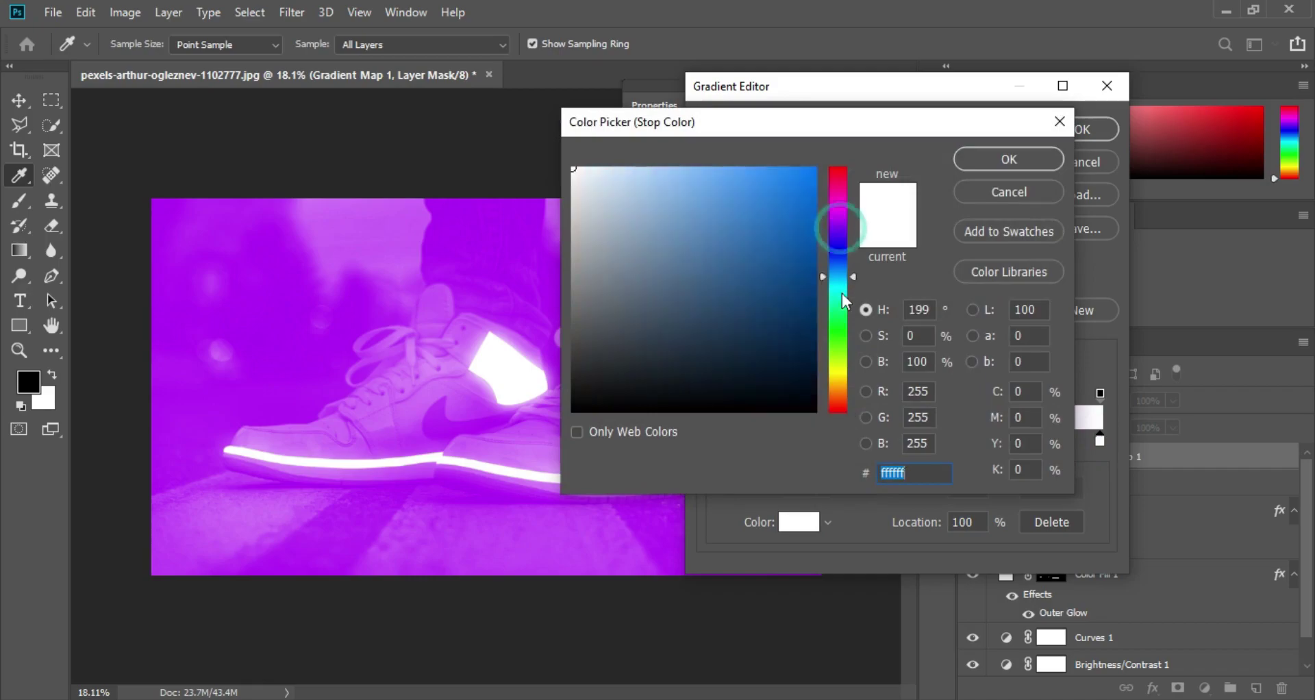
{"action": "mouse_move", "coordinate": [799, 233]}
{"action": "left_mouse_down"}
{"action": "mouse_move", "coordinate": [807, 146]}
{"action": "mouse_move", "coordinate": [857, 137]}
{"action": "left_mouse_up"}
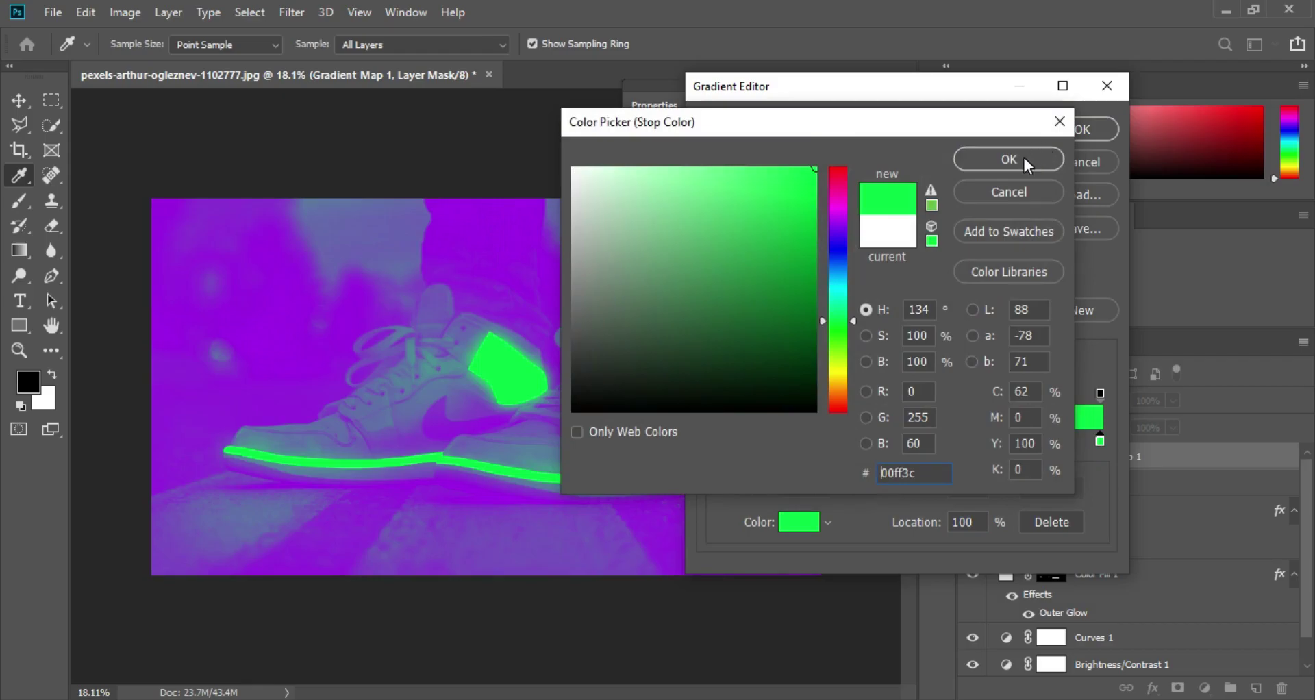
{"action": "left_click", "coordinate": [1025, 159]}
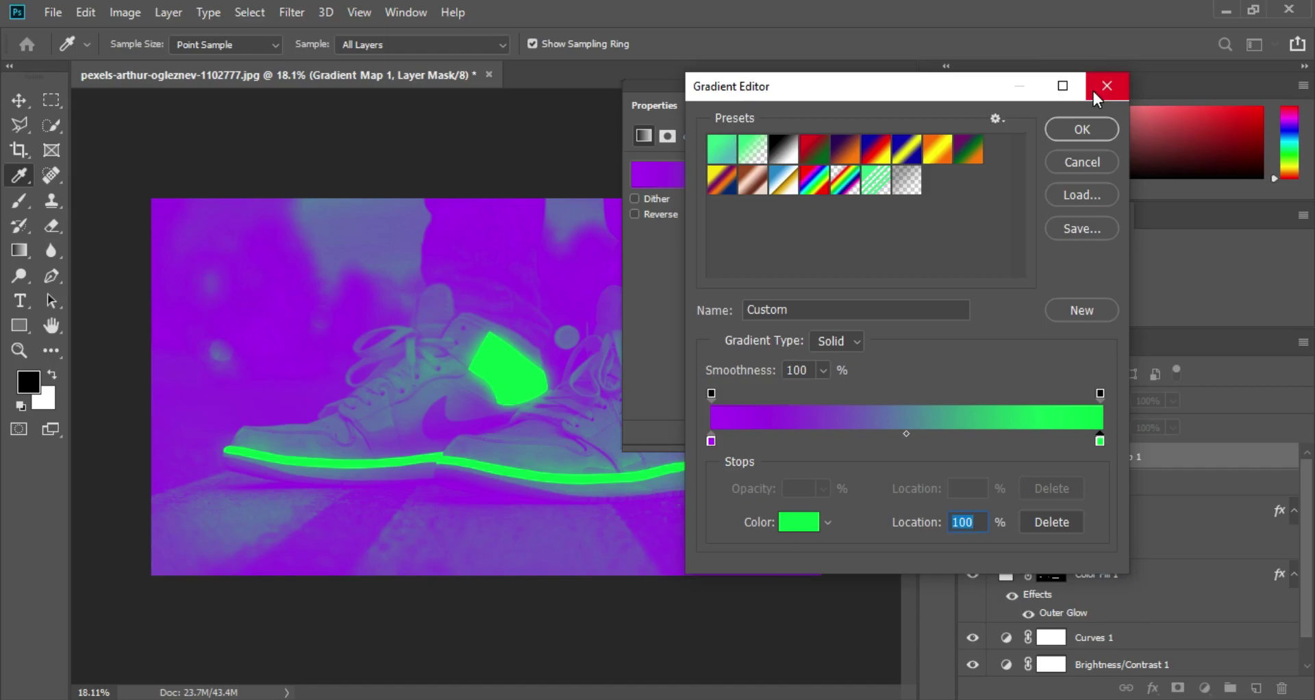
{"action": "left_click", "coordinate": [1073, 134]}
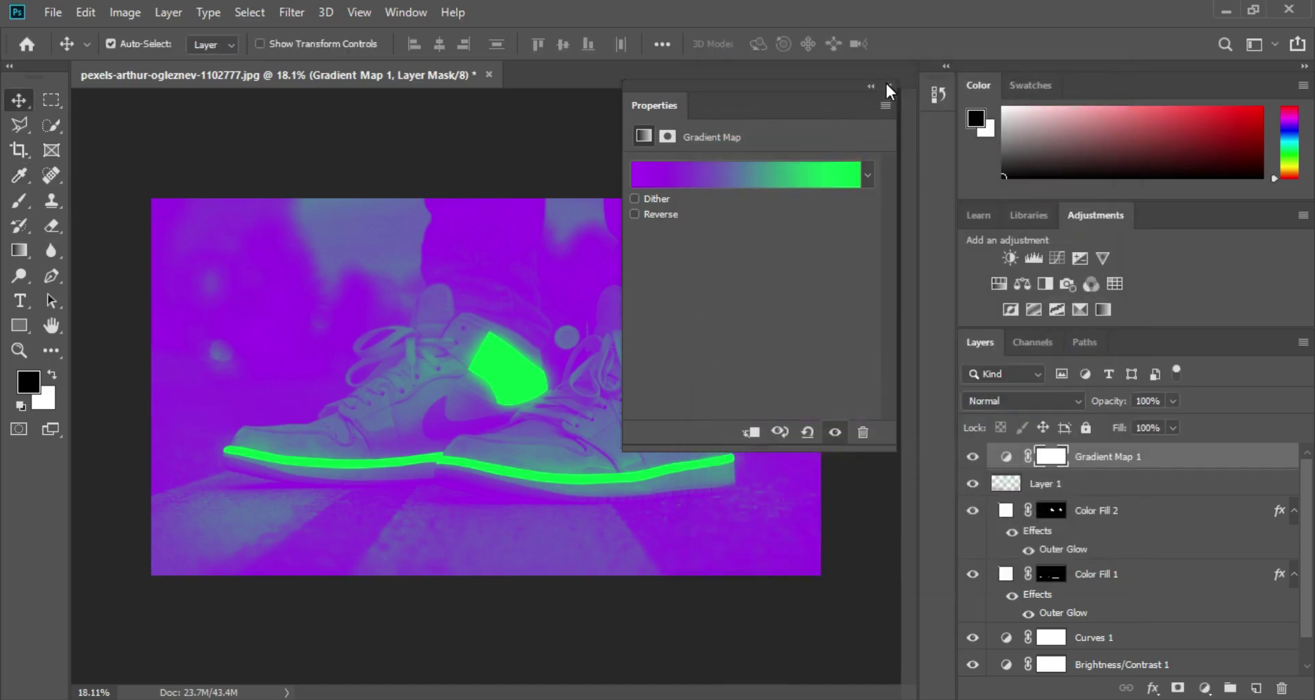
Step: Reduce Gradient Map 1's layer opacity to 15%
{"action": "left_click", "coordinate": [887, 85]}
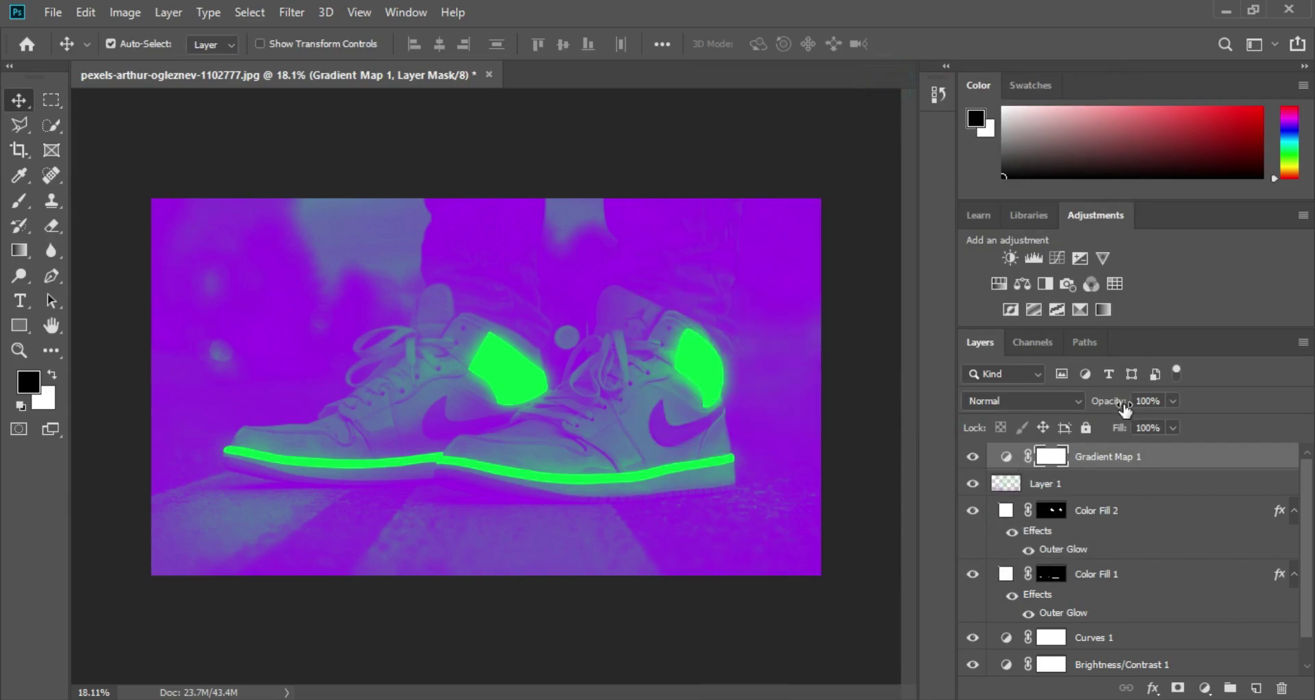
{"action": "left_click", "coordinate": [1172, 399]}
{"action": "left_click_drag", "start_coordinate": [1173, 427], "coordinate": [1121, 428]}
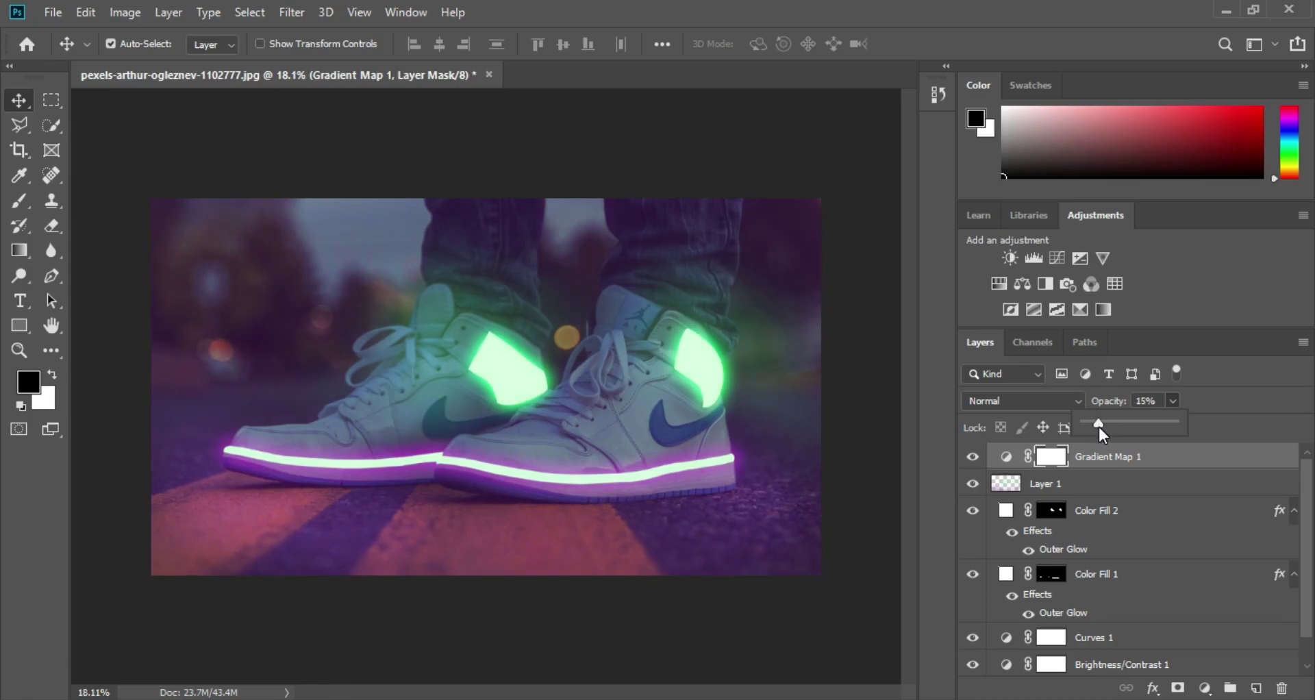
{"action": "left_click", "coordinate": [11, 104]}
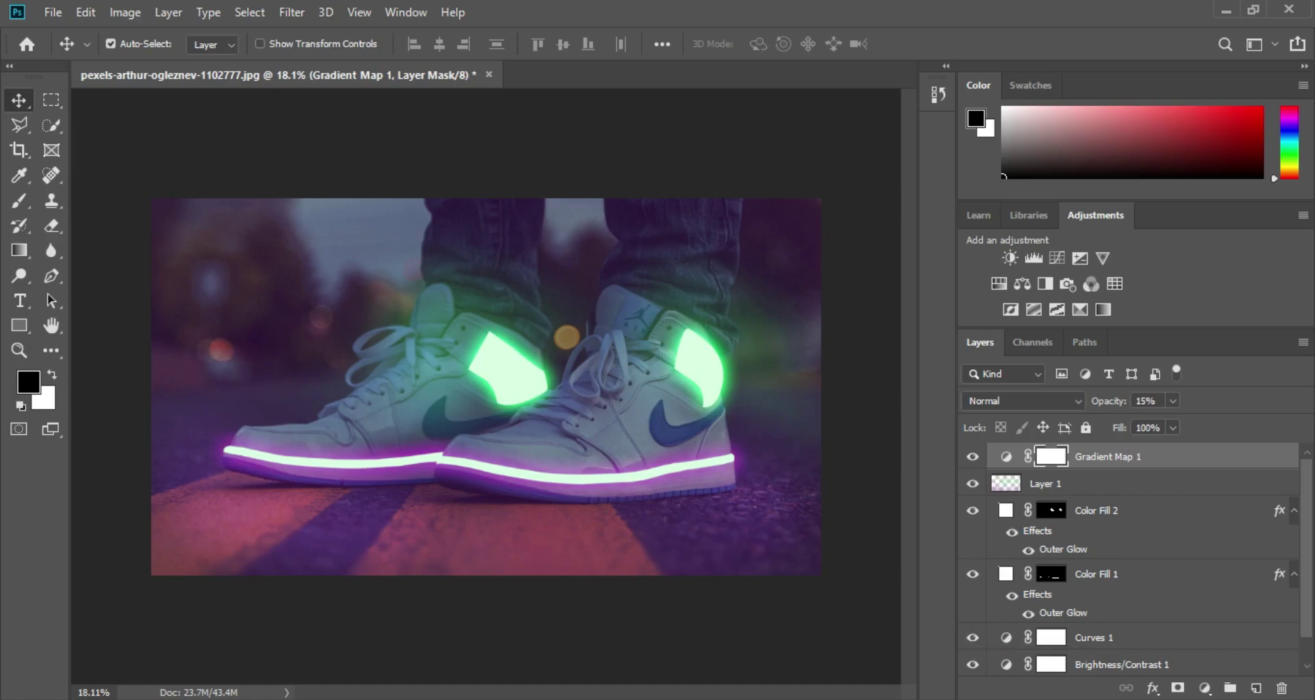
{"action": "left_click", "coordinate": [1206, 689]}
Step: Add a Levels layer with output black at 21 and midtone gamma at 0.66
{"action": "left_click", "coordinate": [1200, 434]}
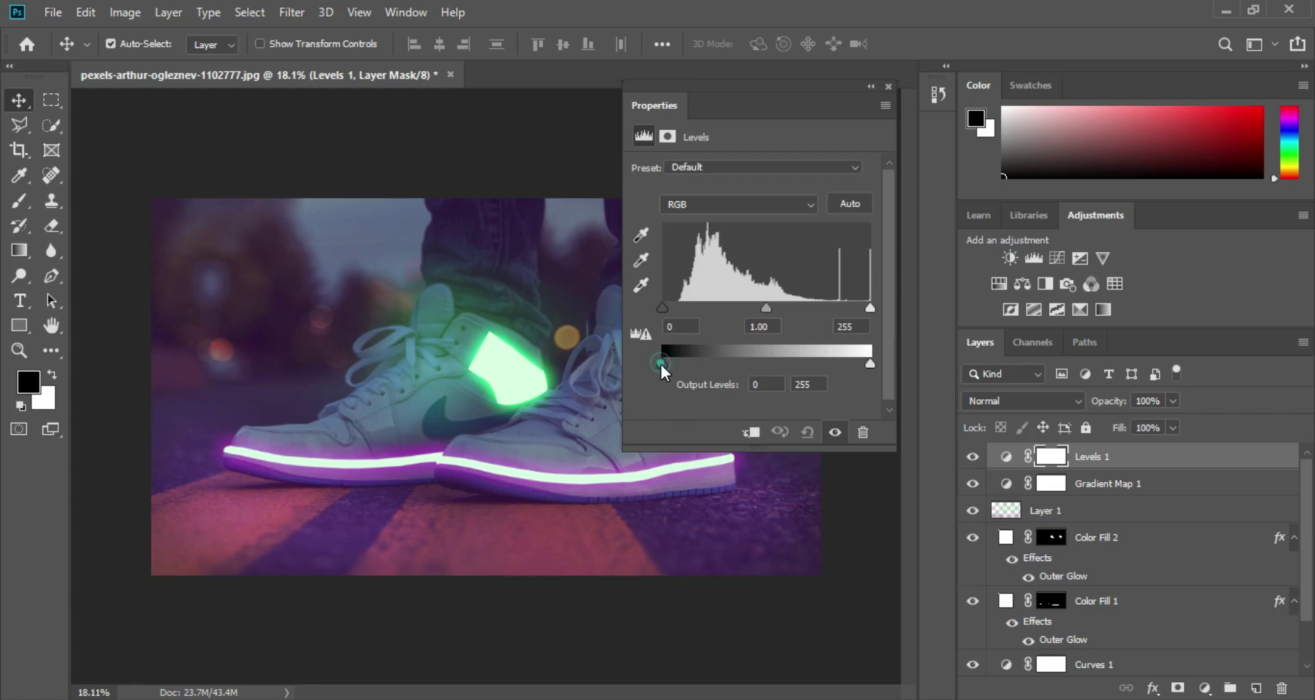
{"action": "left_click_drag", "start_coordinate": [661, 363], "coordinate": [680, 364]}
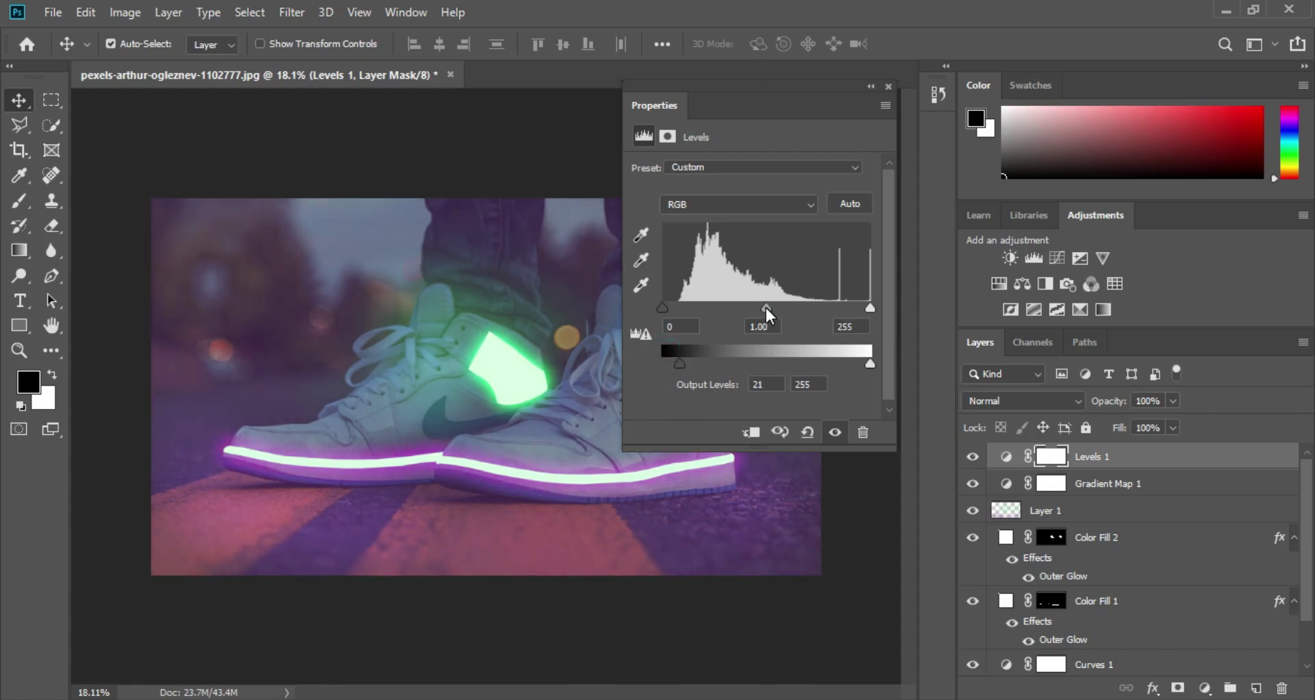
{"action": "left_click_drag", "start_coordinate": [767, 309], "coordinate": [788, 308]}
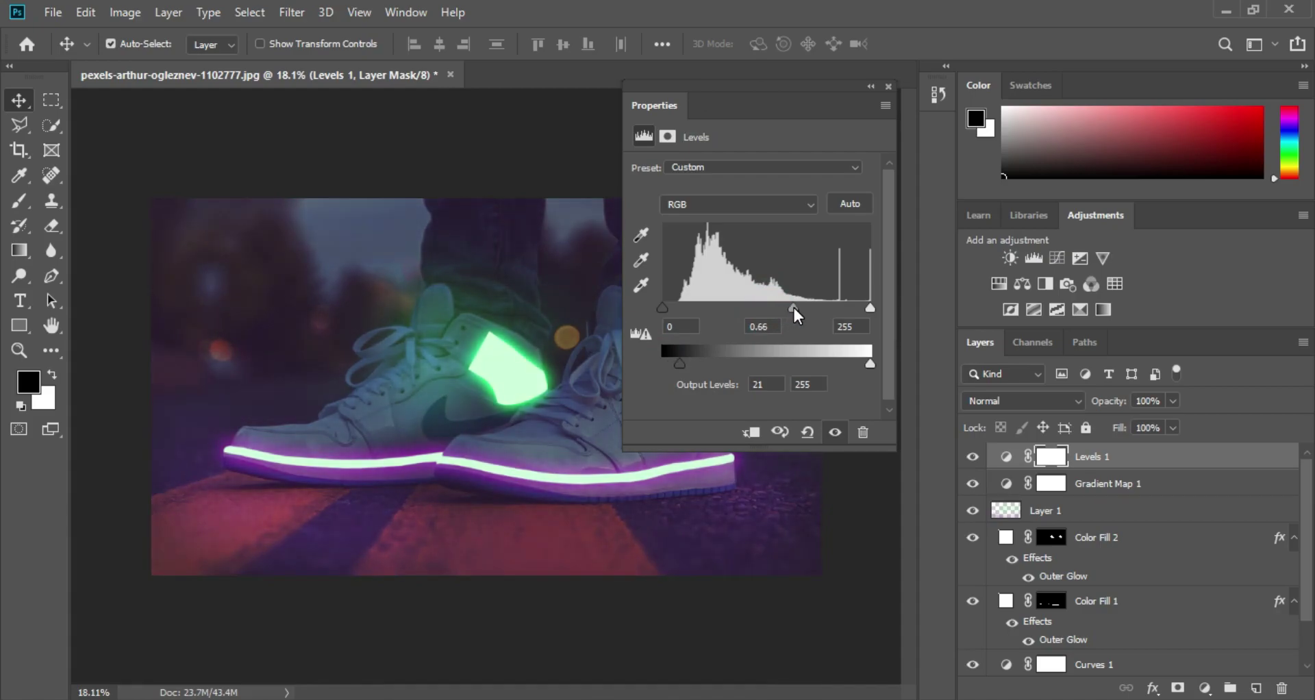
{"action": "left_click", "coordinate": [890, 87]}
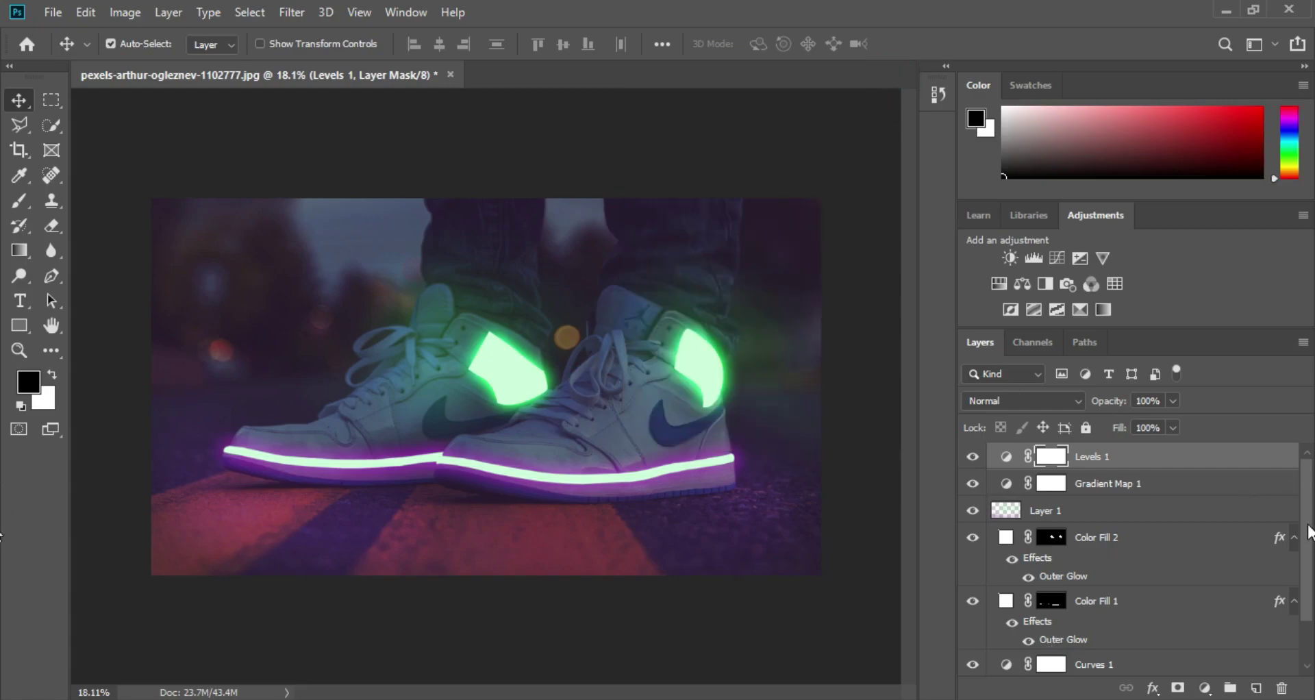
Step: Blur the edges of the green heel-panel glow on Color Fill 2's layer mask
{"action": "scroll", "coordinate": [1305, 520], "scroll_direction": "down", "scroll_amount": 2}
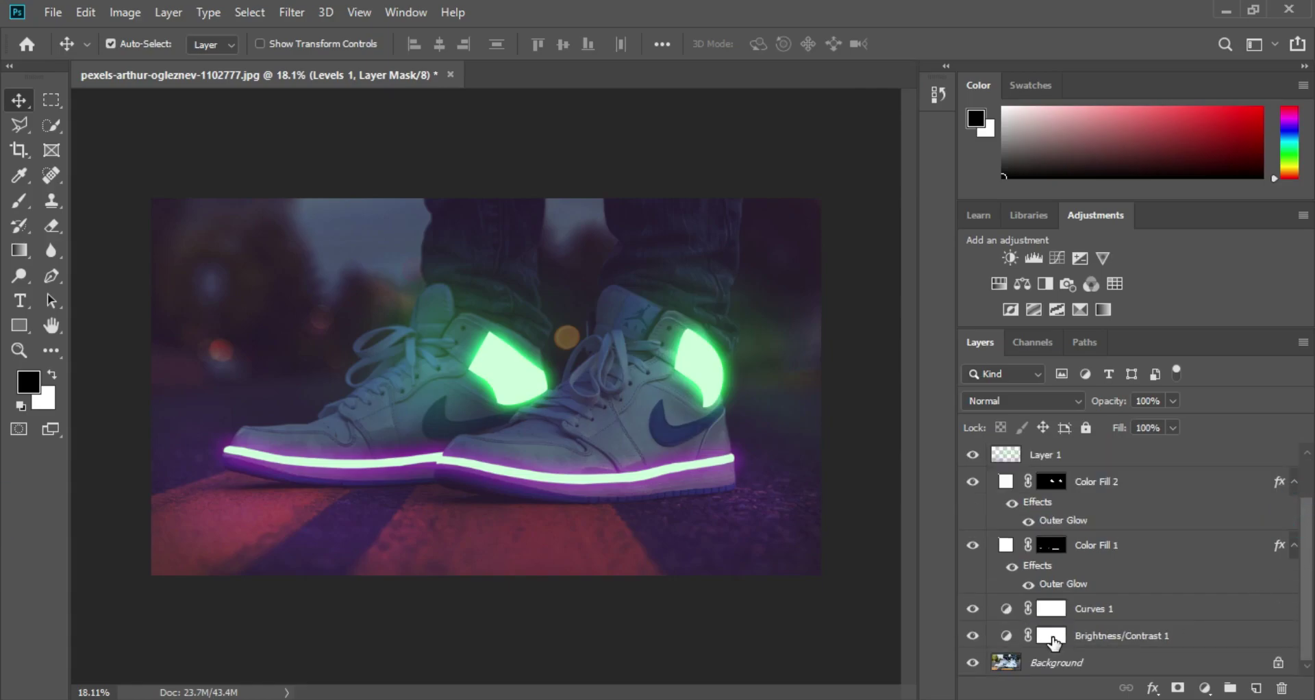
{"action": "left_click", "coordinate": [1095, 490]}
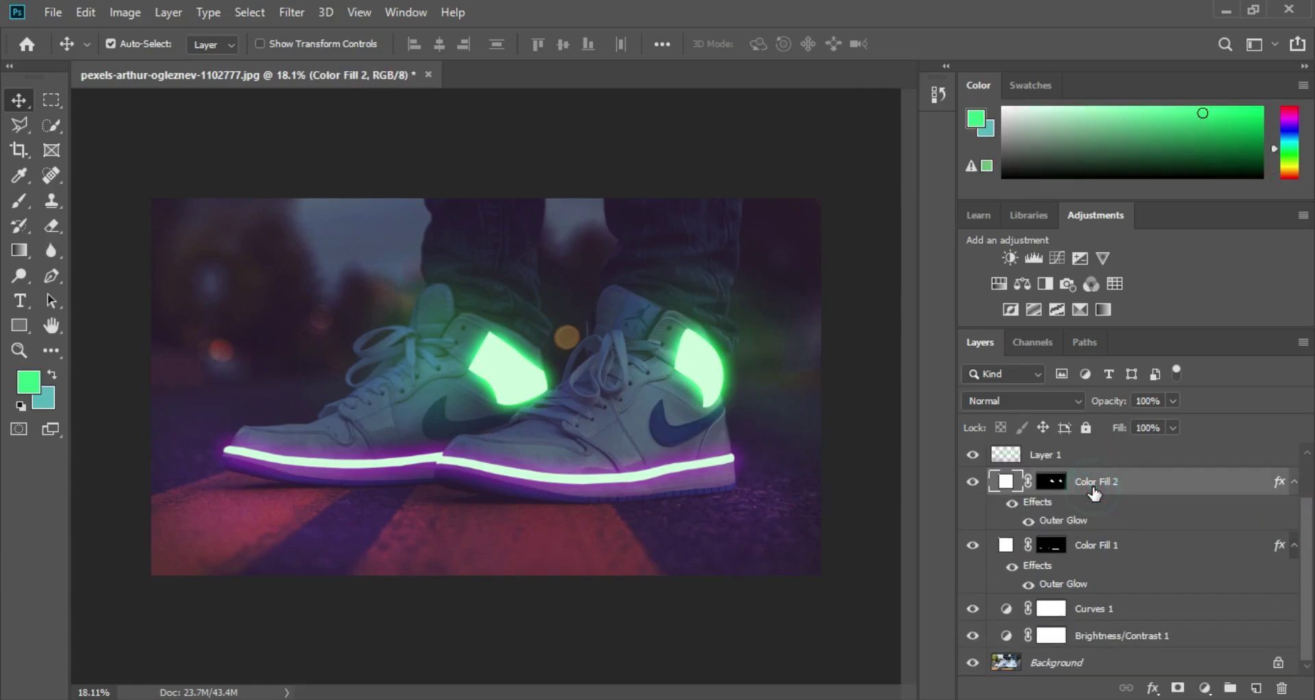
{"action": "left_click", "coordinate": [47, 252]}
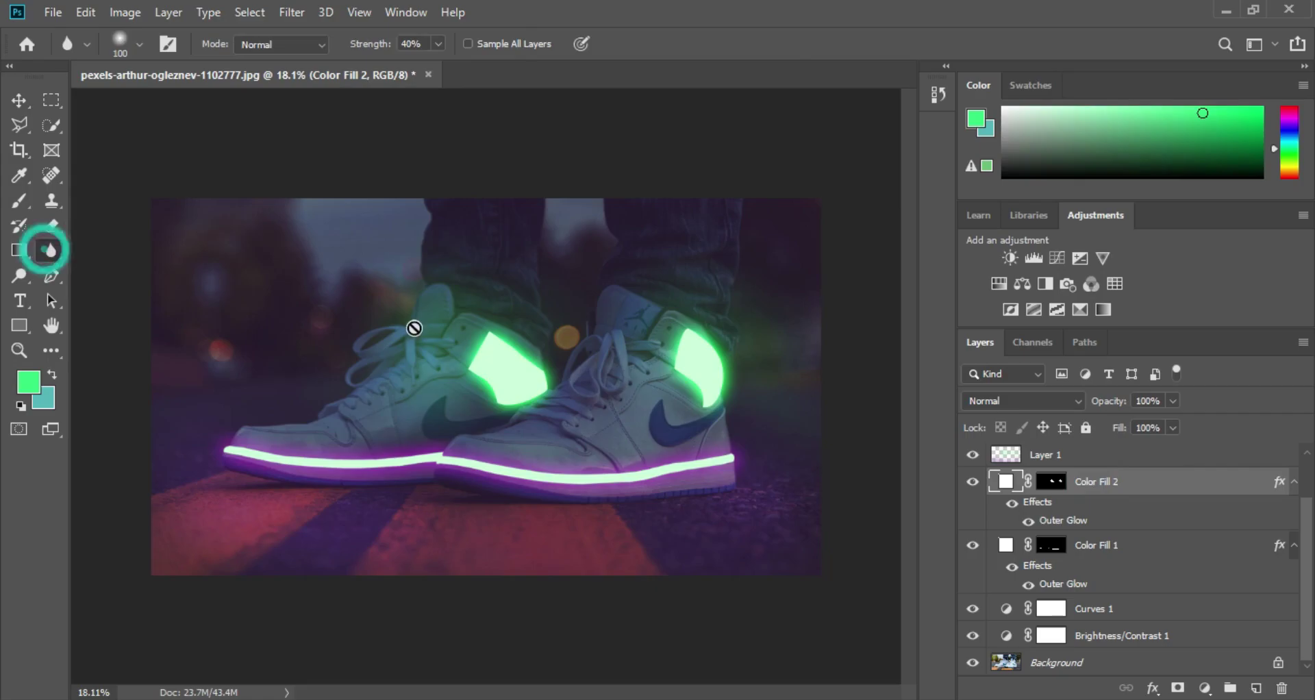
{"action": "left_click", "coordinate": [1047, 483]}
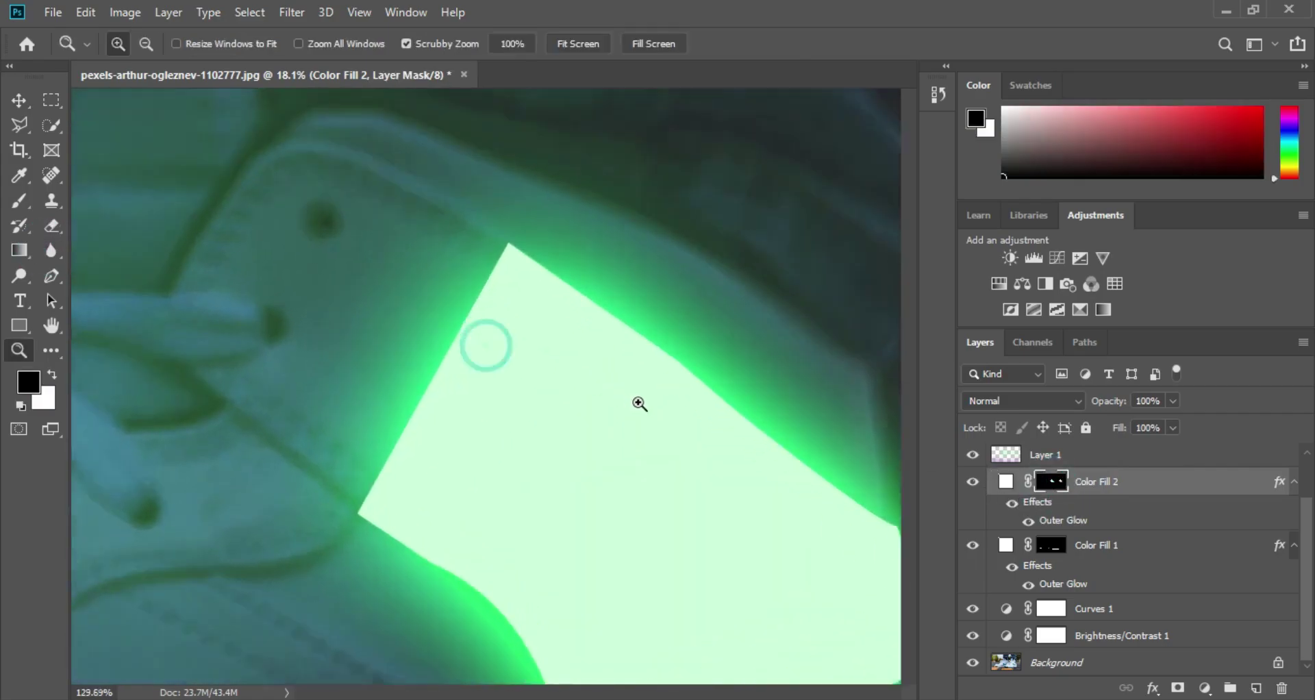
{"action": "mouse_move", "coordinate": [456, 375]}
{"action": "left_mouse_down"}
{"action": "mouse_move", "coordinate": [482, 306]}
{"action": "mouse_move", "coordinate": [528, 591]}
{"action": "left_mouse_up"}
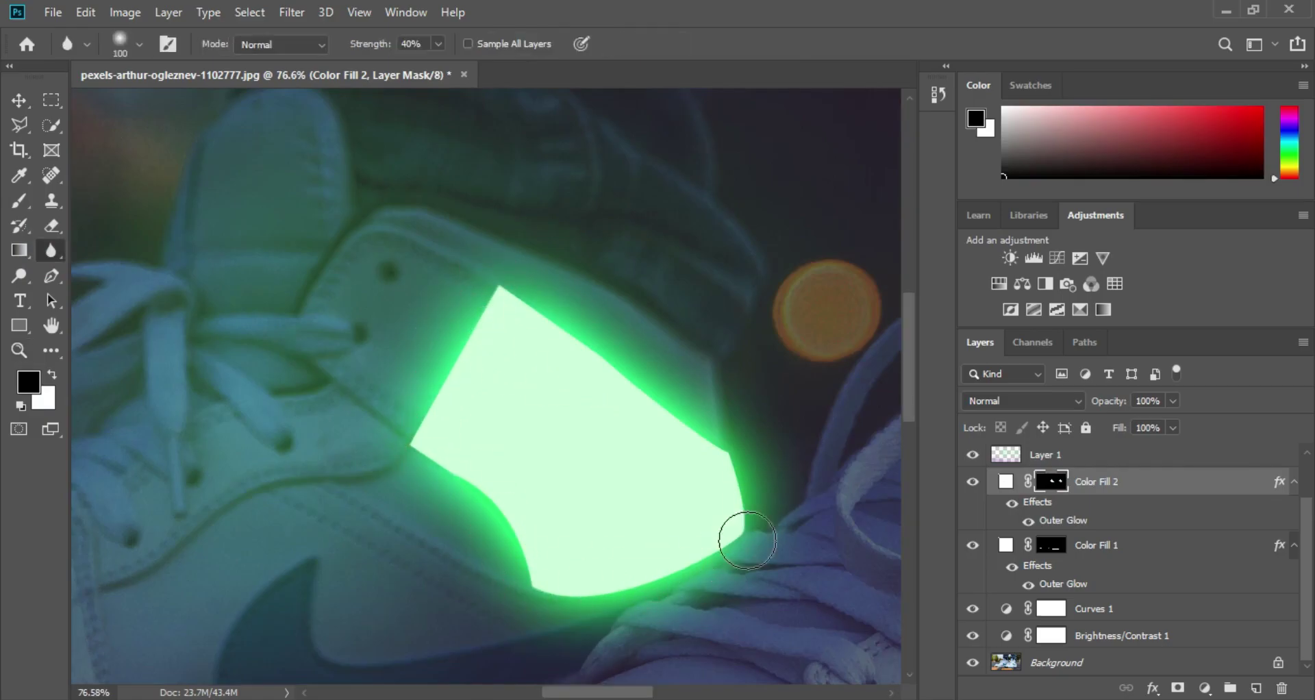
{"action": "mouse_move", "coordinate": [596, 582]}
{"action": "left_mouse_down"}
{"action": "mouse_move", "coordinate": [136, 452]}
{"action": "mouse_move", "coordinate": [136, 498]}
{"action": "left_mouse_up"}
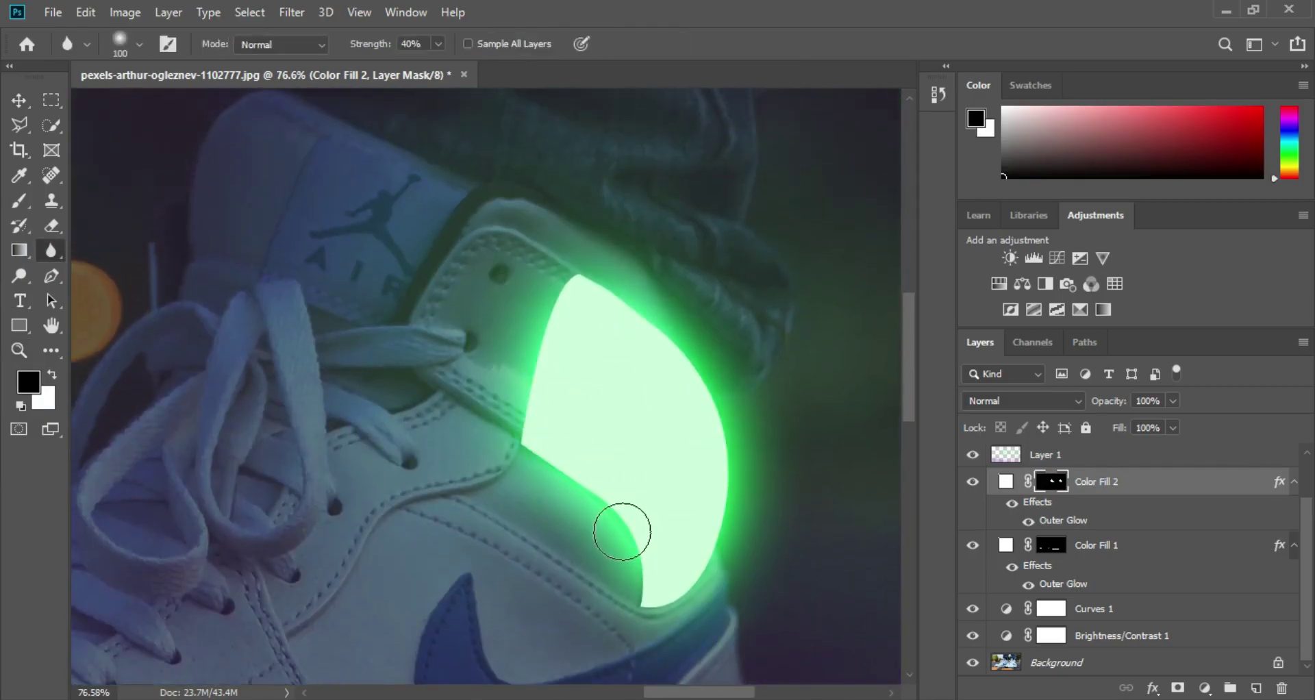
Step: Zoom back out to show both shoes and select the Levels 1 layer
{"action": "key", "text": "ctrl+space"}
{"action": "left_click_drag", "start_coordinate": [705, 487], "coordinate": [682, 545]}
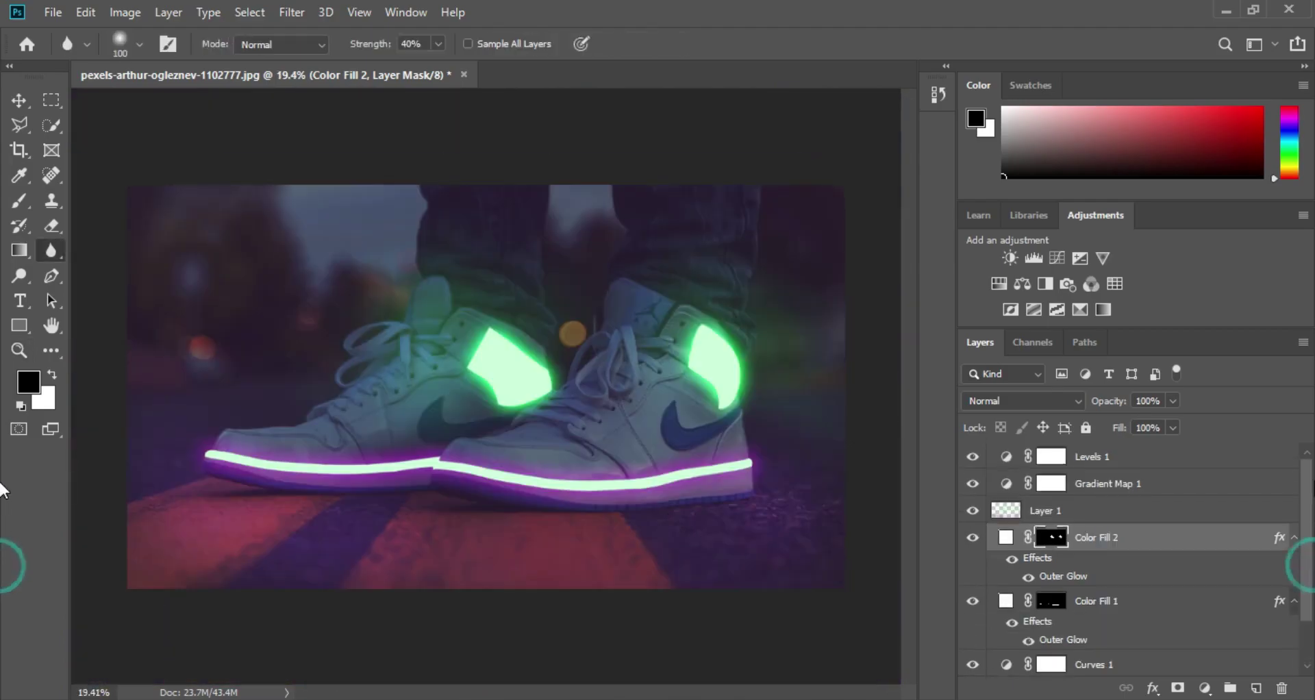
{"action": "left_click", "coordinate": [1096, 458]}
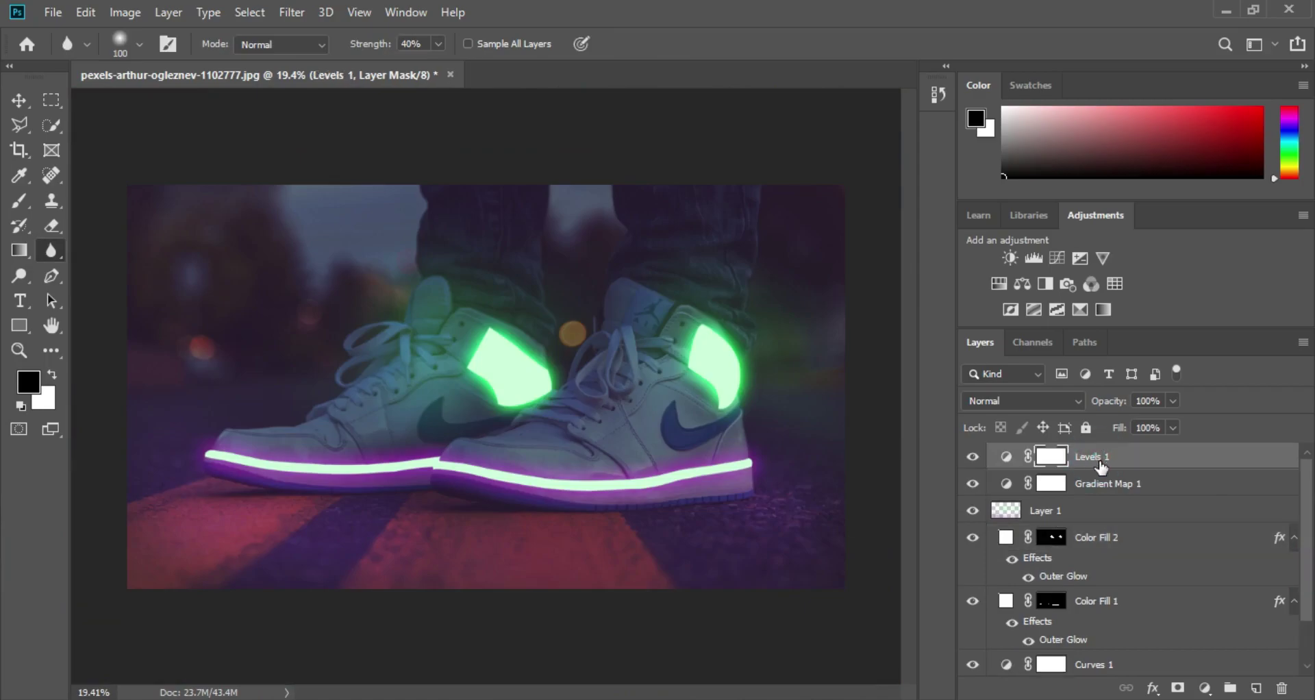
Step: Add a Levels 2 adjustment layer and delete its layer mask
{"action": "left_click", "coordinate": [1205, 688]}
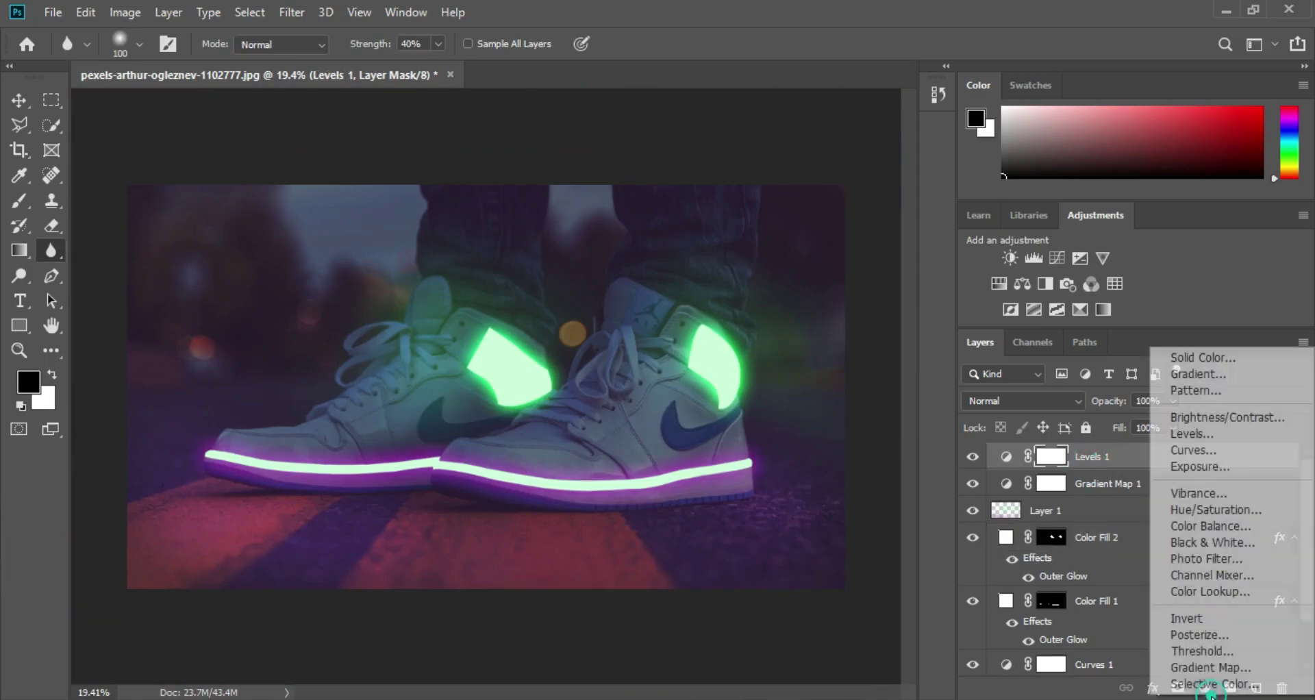
{"action": "left_click", "coordinate": [1182, 434]}
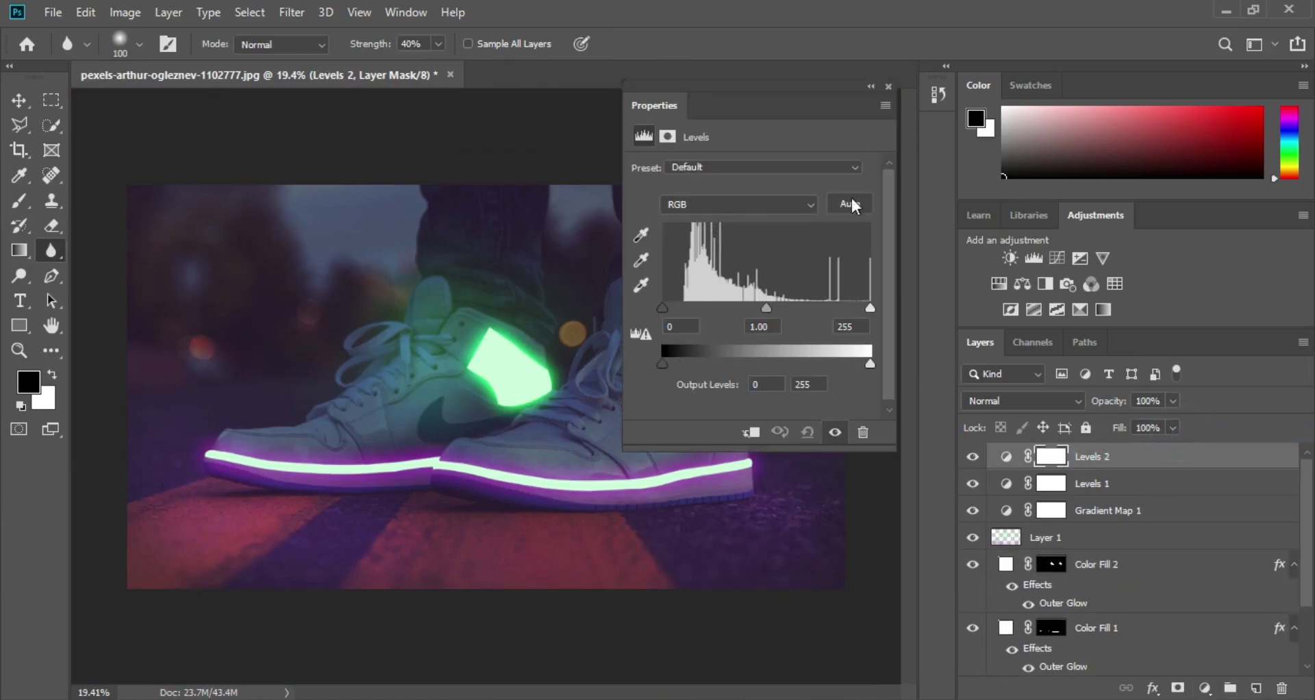
{"action": "left_click", "coordinate": [888, 87]}
{"action": "left_click", "coordinate": [1048, 484]}
{"action": "double_click", "coordinate": [1006, 484]}
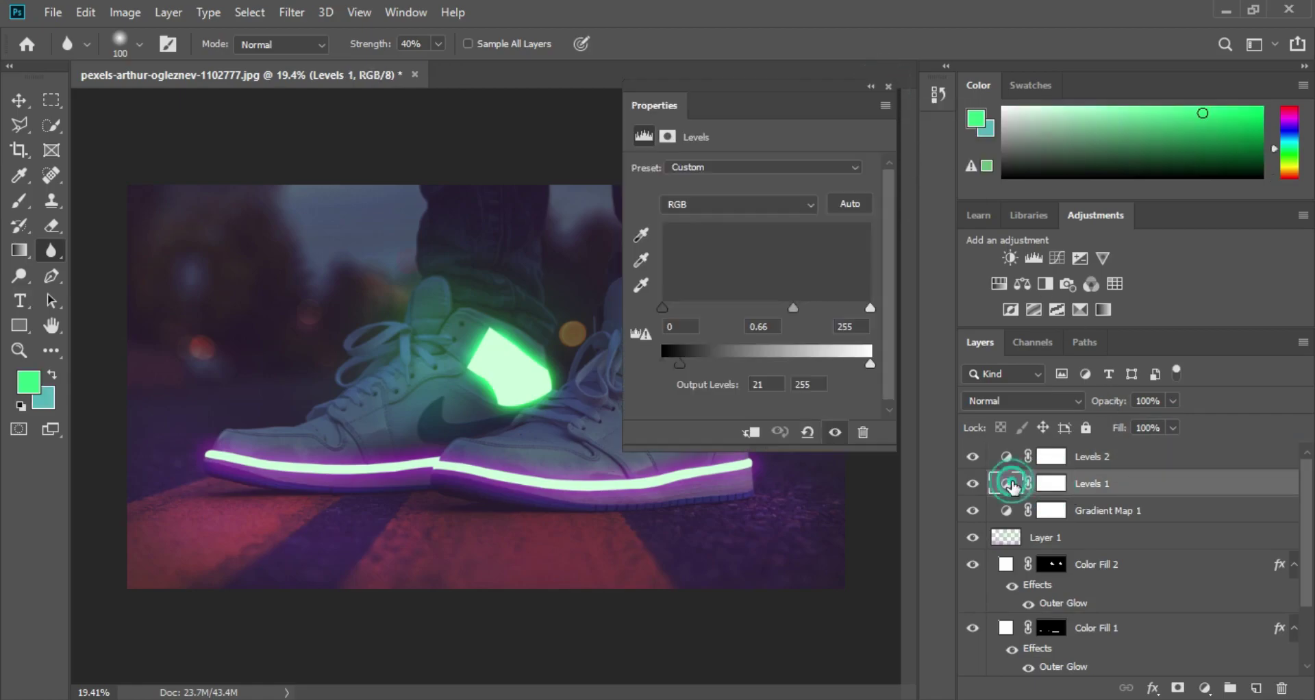
{"action": "left_click", "coordinate": [1283, 690]}
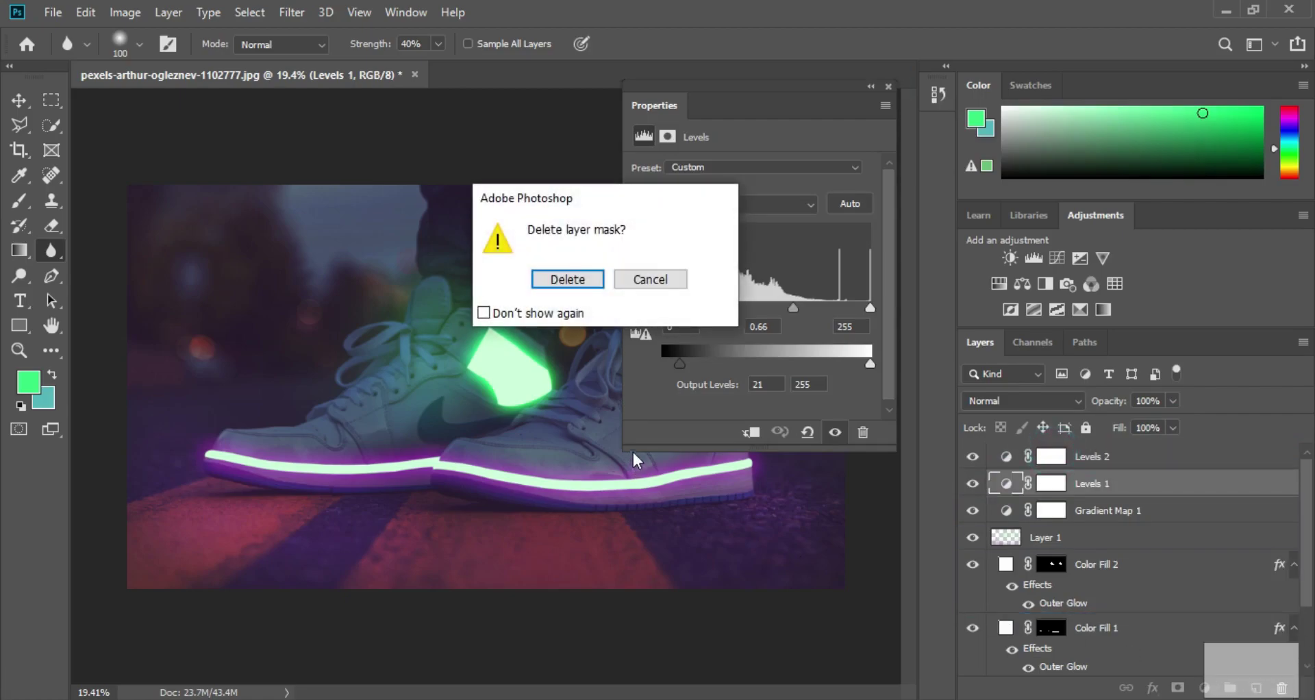
{"action": "left_click", "coordinate": [579, 291]}
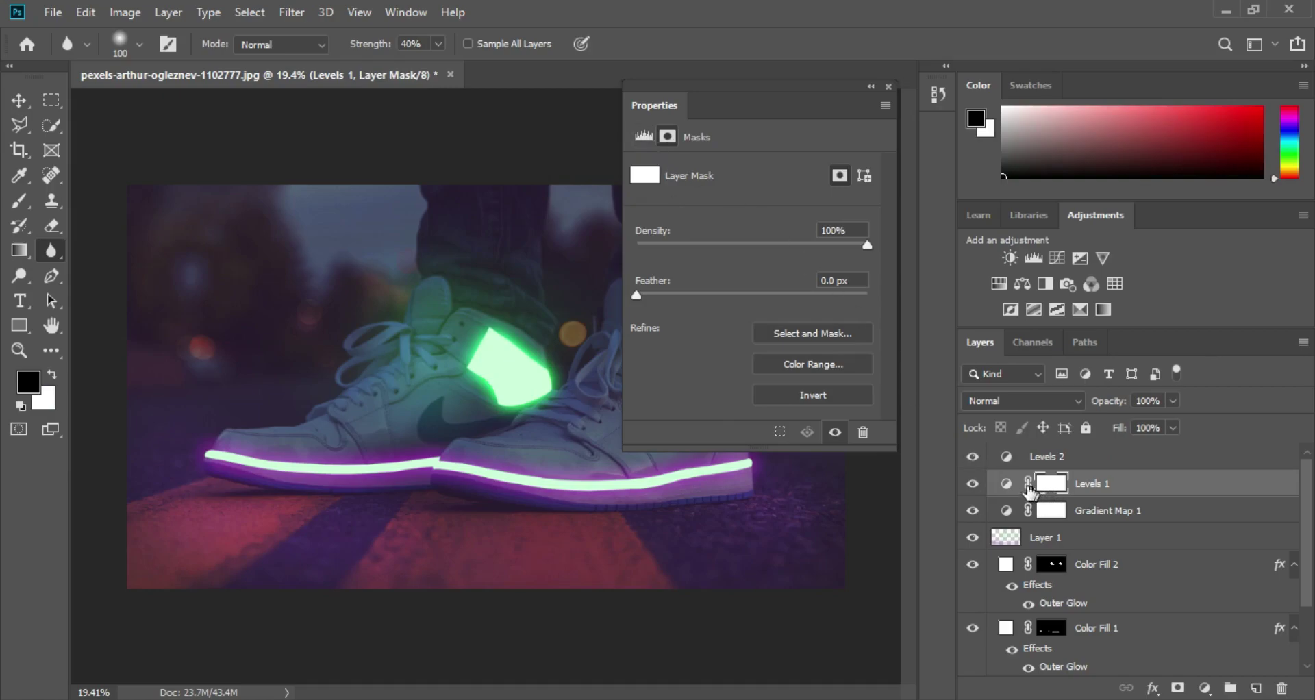
Step: In Levels 1's Green channel, raise output black to 24 and darken the midtones
{"action": "left_click", "coordinate": [1007, 484]}
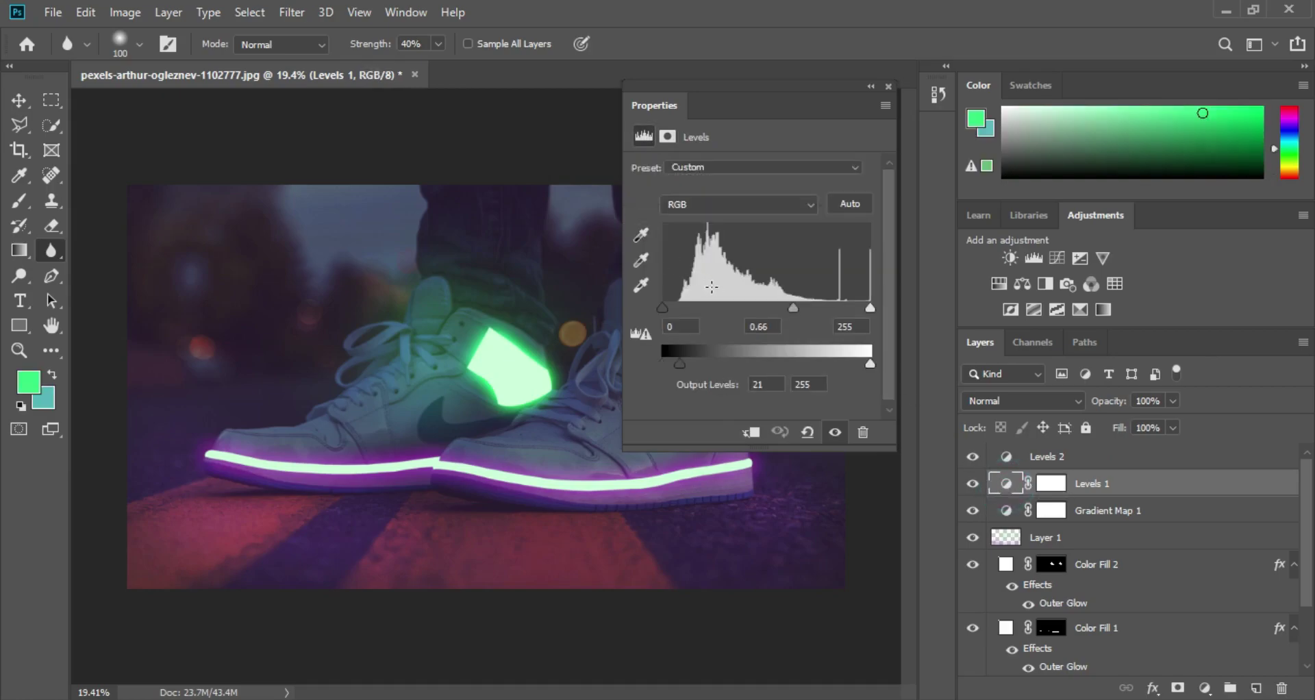
{"action": "left_click", "coordinate": [807, 203]}
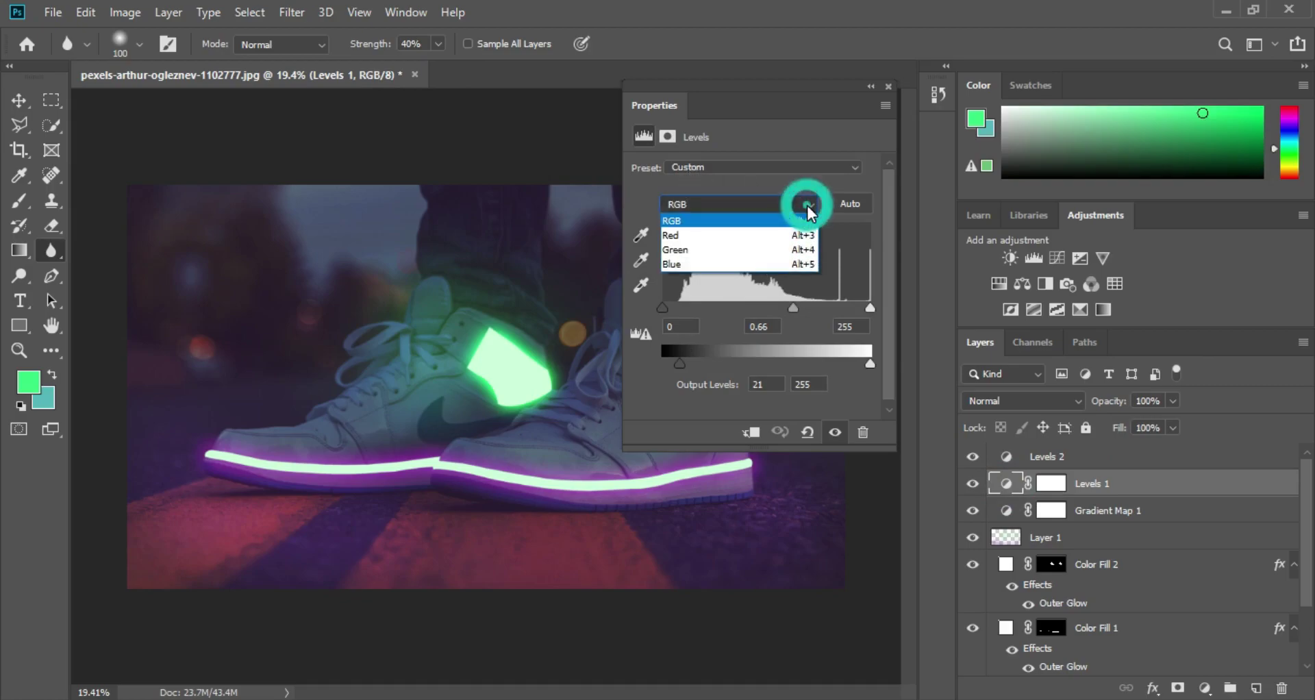
{"action": "left_click", "coordinate": [701, 250]}
{"action": "left_click_drag", "start_coordinate": [662, 363], "coordinate": [681, 364]}
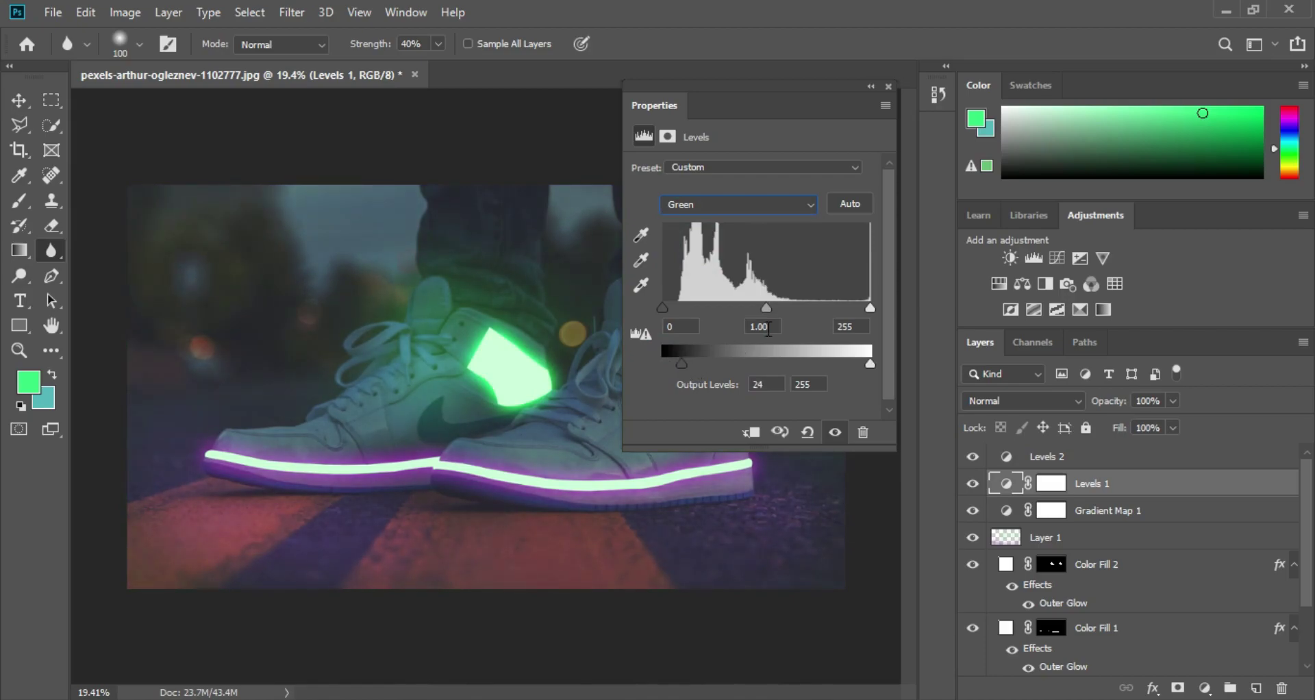
{"action": "left_click_drag", "start_coordinate": [767, 308], "coordinate": [774, 308]}
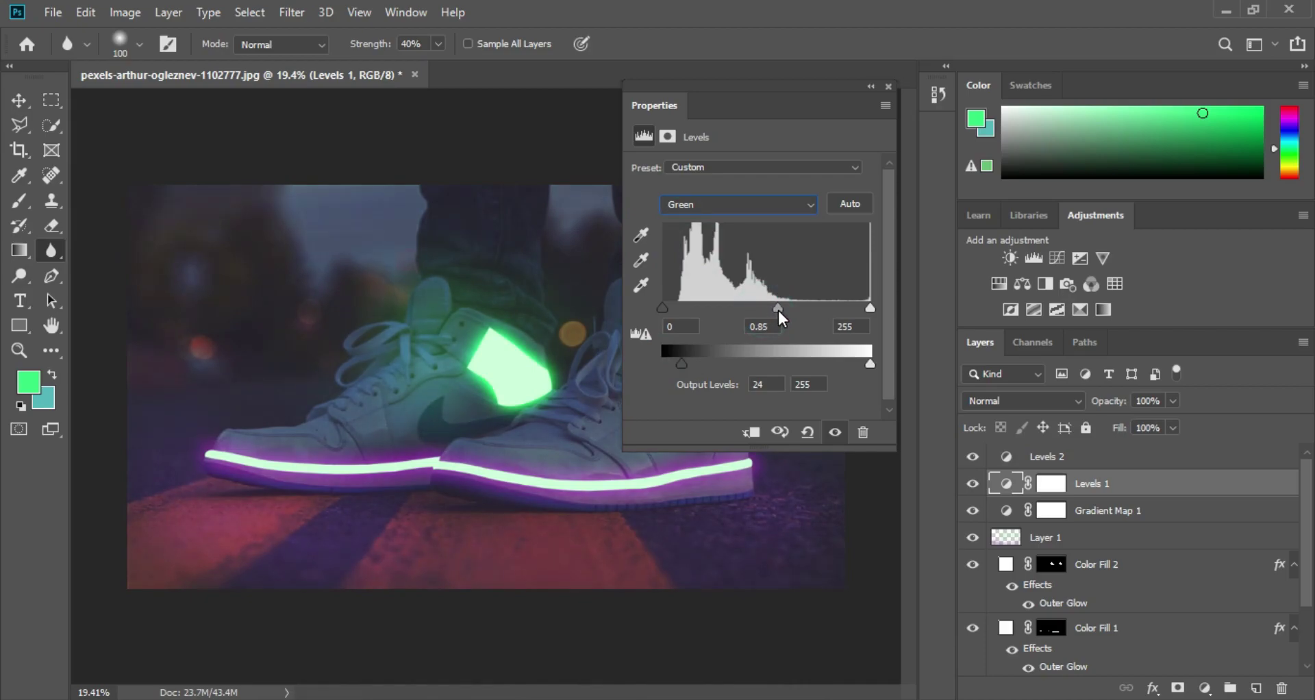
{"action": "left_click_drag", "start_coordinate": [778, 308], "coordinate": [783, 310]}
{"action": "left_click", "coordinate": [888, 87]}
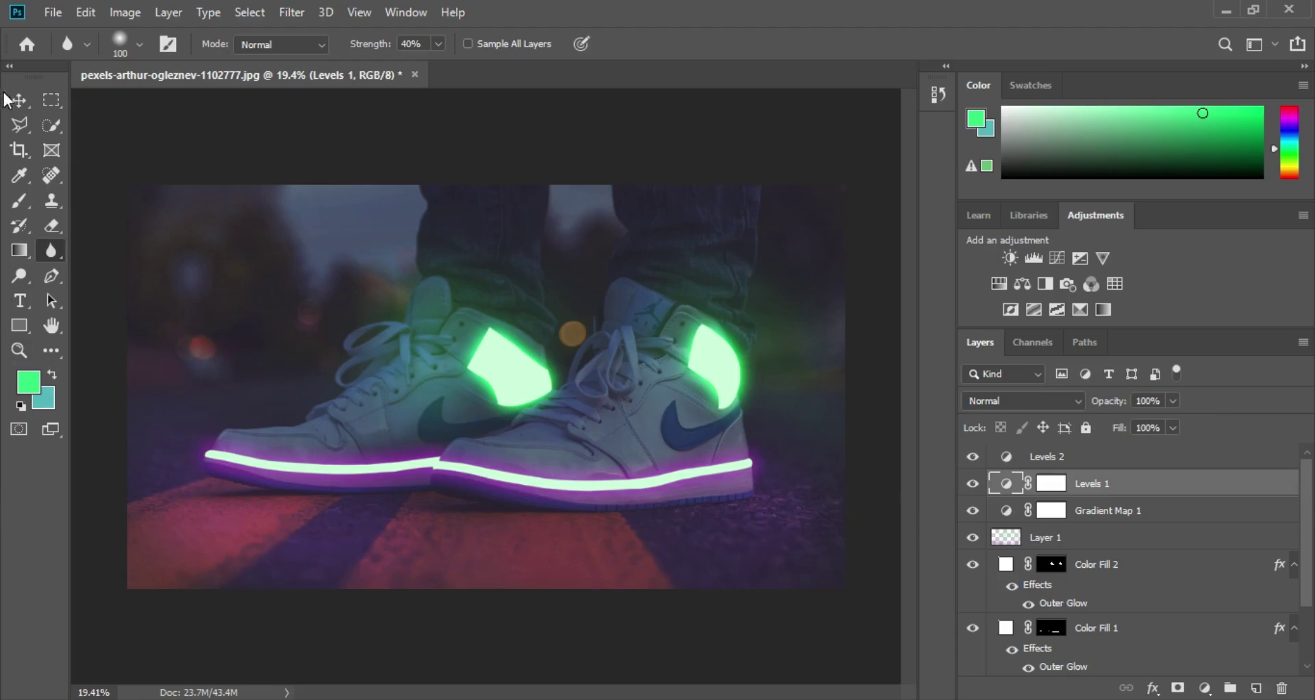
Step: Open the File menu to reach the export options for the sneaker image
{"action": "left_click", "coordinate": [54, 12]}
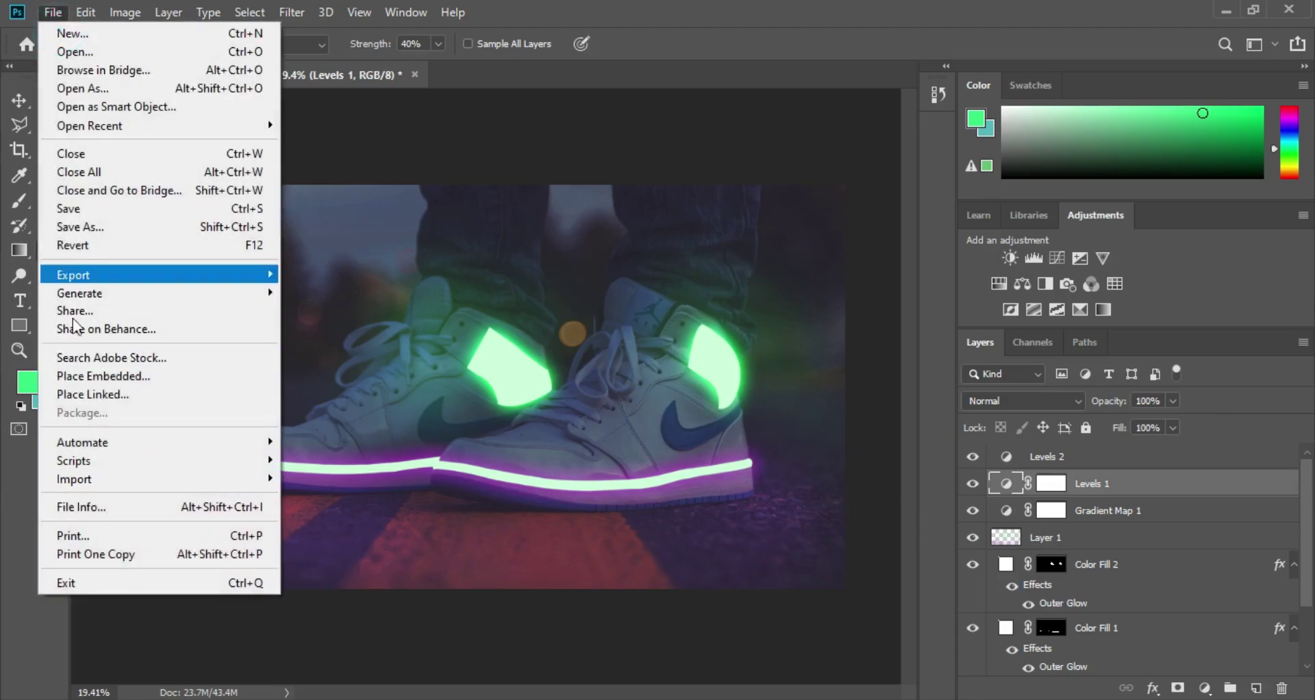